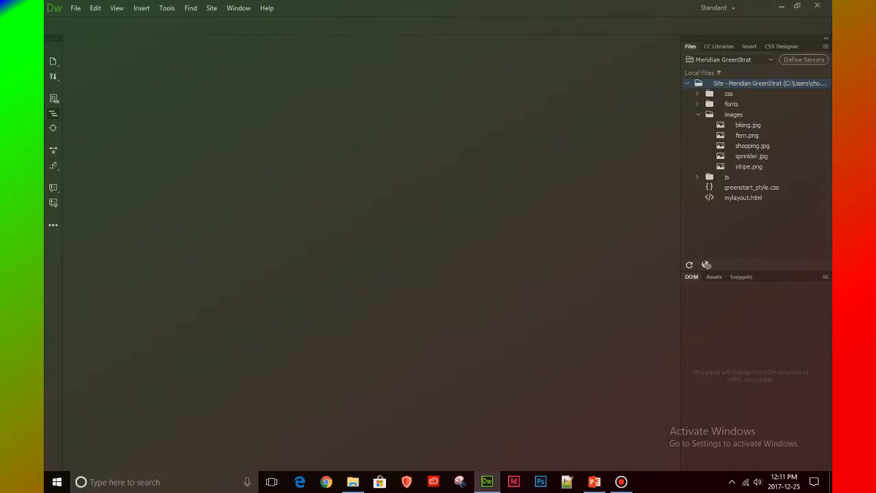
# Open mylayout.html from the site files and expand the main row in the DOM structure
pyautogui.click(742, 198)
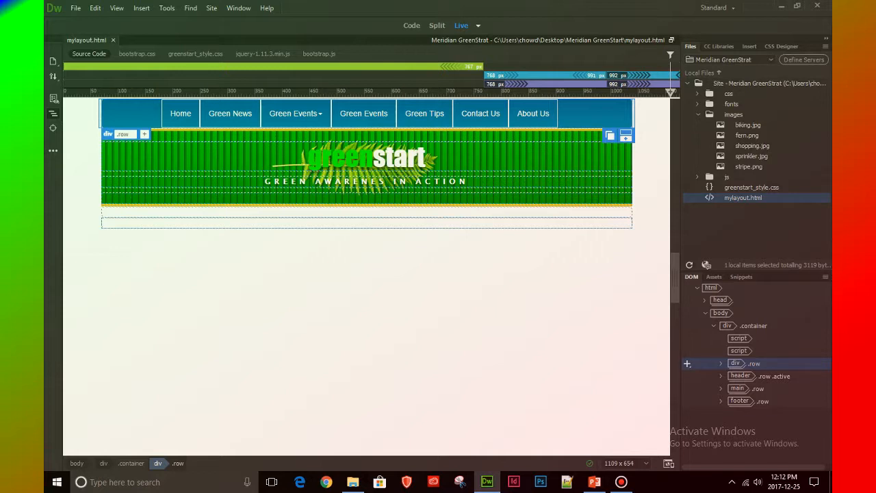
pyautogui.click(737, 389)
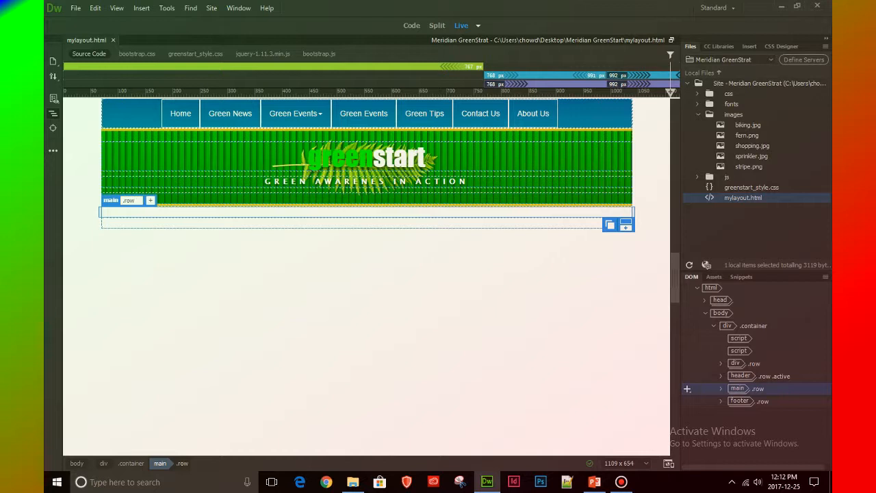
pyautogui.click(721, 388)
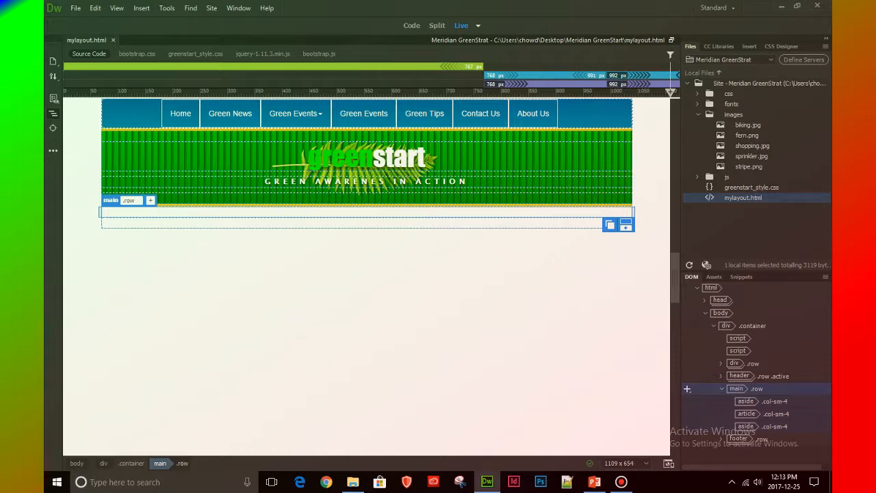
# Examine the two aside columns and the article column nested in the main row
pyautogui.click(745, 401)
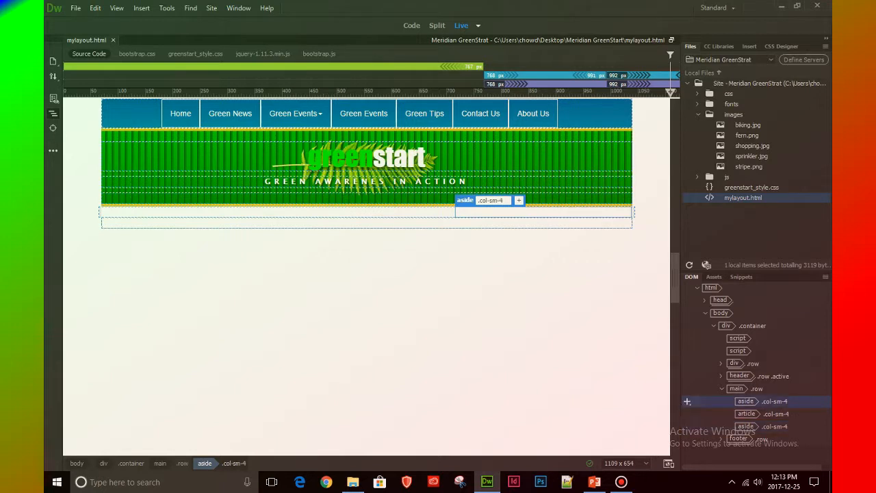
pyautogui.click(747, 414)
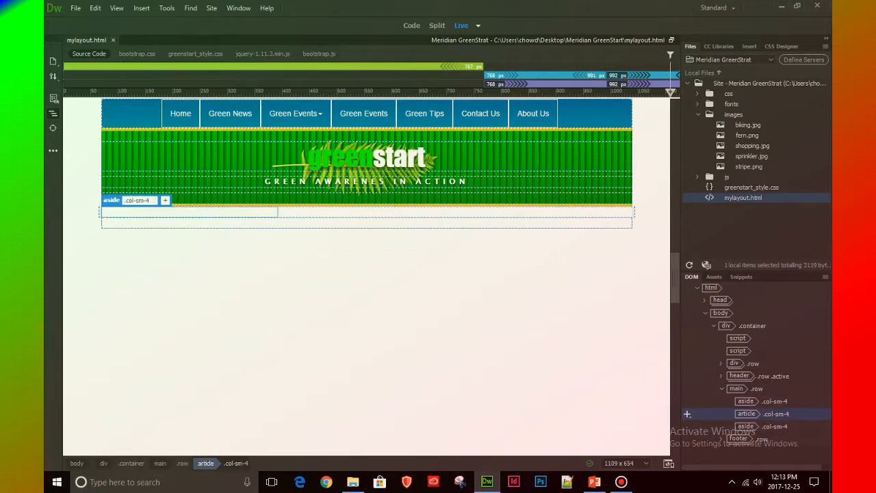
pyautogui.click(687, 426)
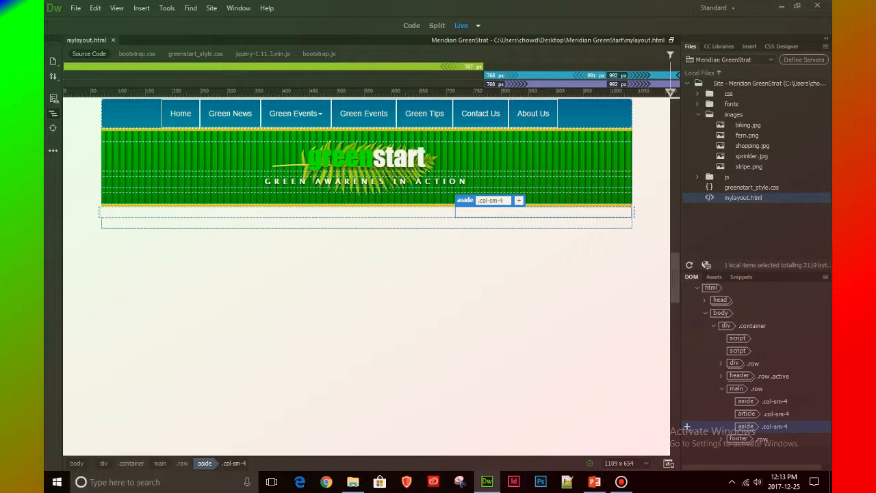
pyautogui.click(687, 401)
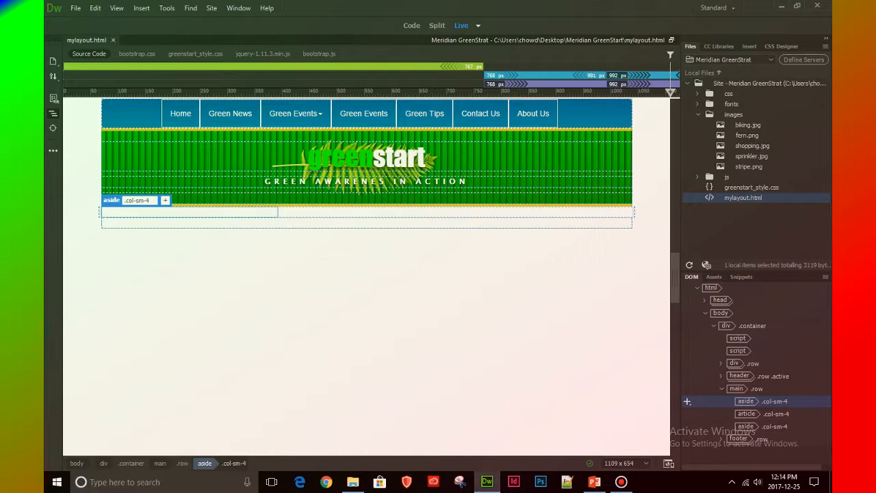
pyautogui.click(736, 389)
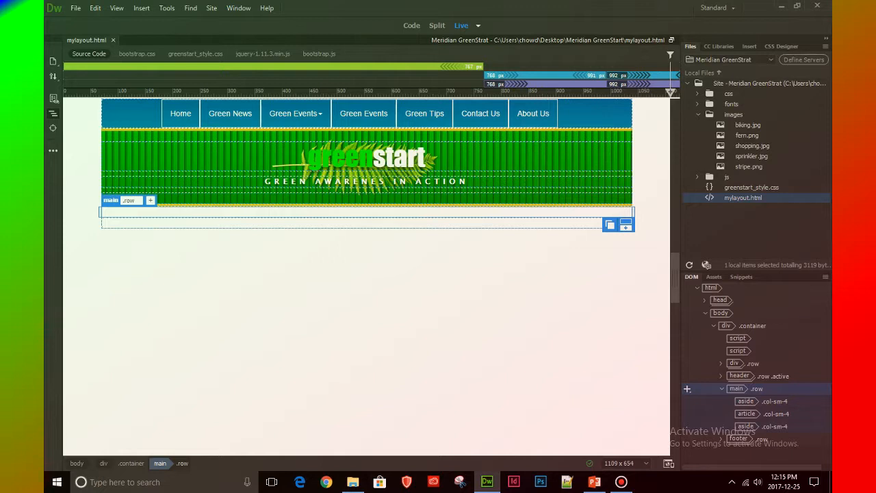
pyautogui.click(746, 402)
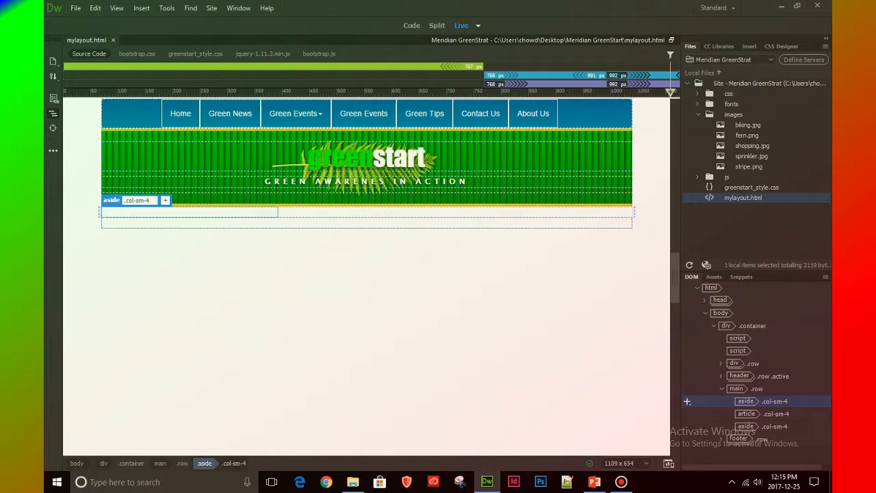
pyautogui.click(746, 414)
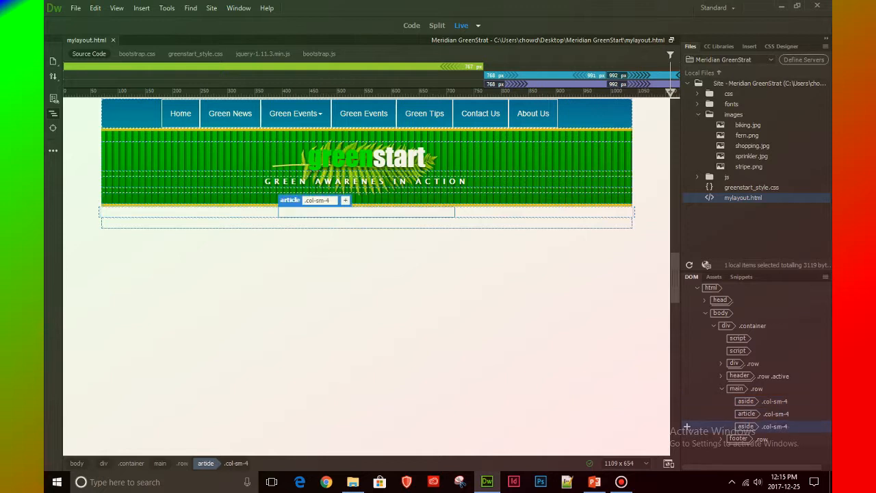
pyautogui.click(686, 427)
# Insert an HTML paragraph nested inside the first aside column of the main row
pyautogui.click(687, 402)
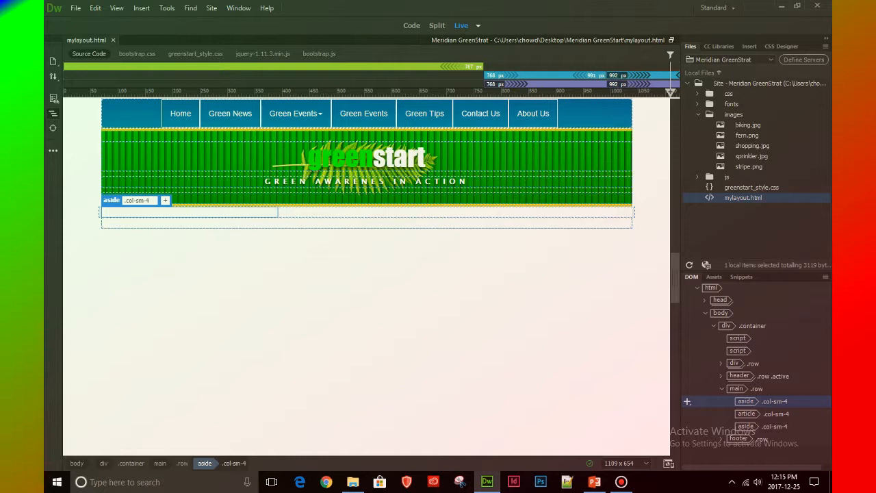
pyautogui.doubleClick(137, 200)
pyautogui.press('Return')
pyautogui.doubleClick(137, 201)
pyautogui.click(749, 46)
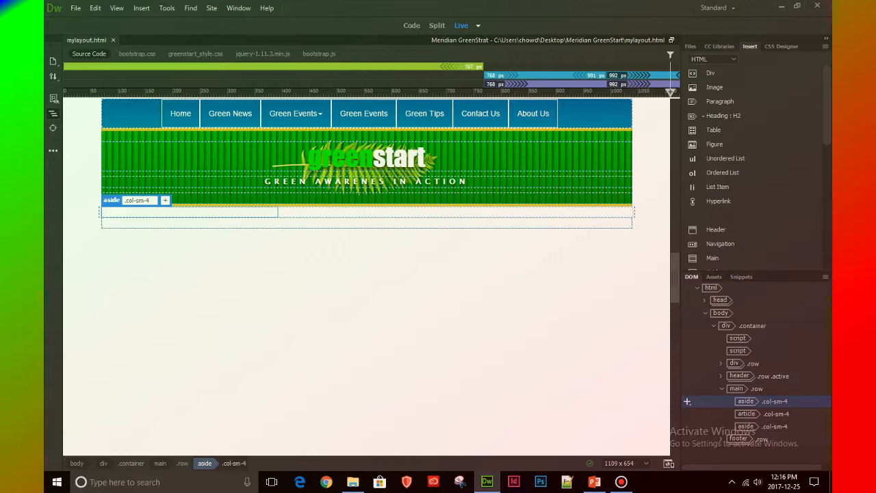
pyautogui.click(712, 60)
pyautogui.click(715, 61)
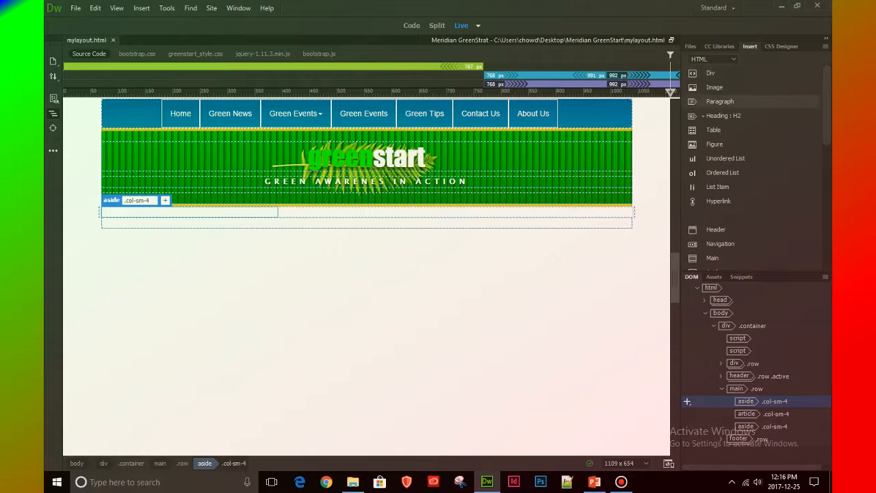
pyautogui.click(719, 101)
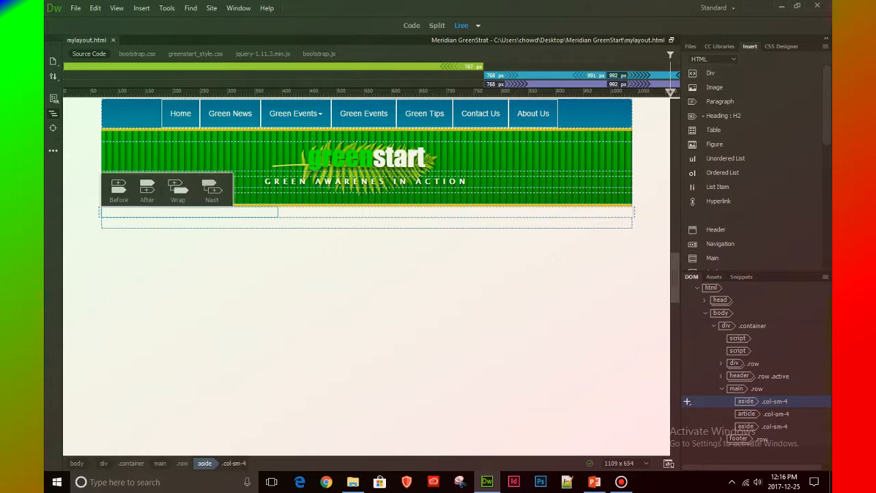
pyautogui.click(211, 190)
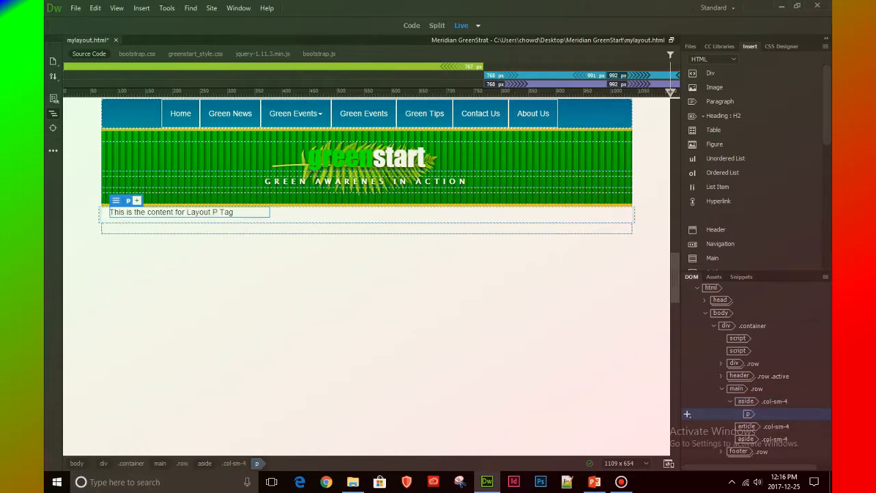
# Replace the new paragraph's placeholder text with "Inser Quotation here" and start a second paragraph below it
pyautogui.click(745, 401)
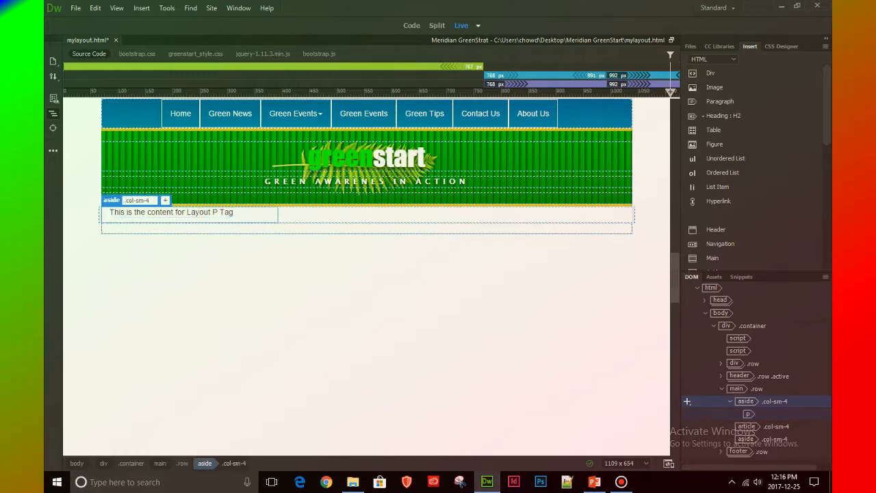
pyautogui.click(747, 414)
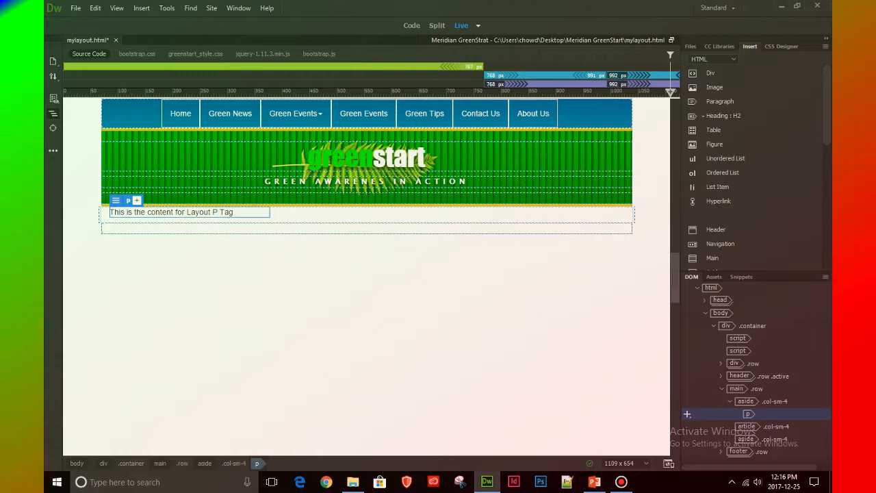
pyautogui.doubleClick(211, 212)
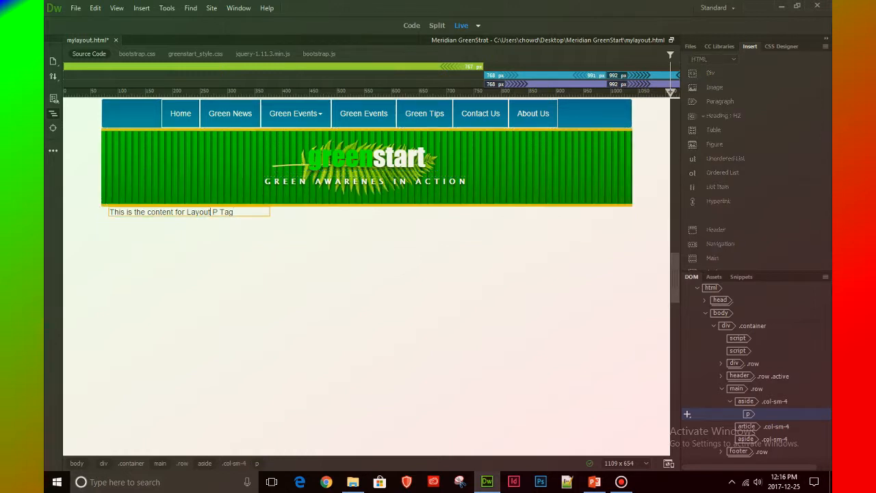
pyautogui.hotkey('ctrl', 'a')
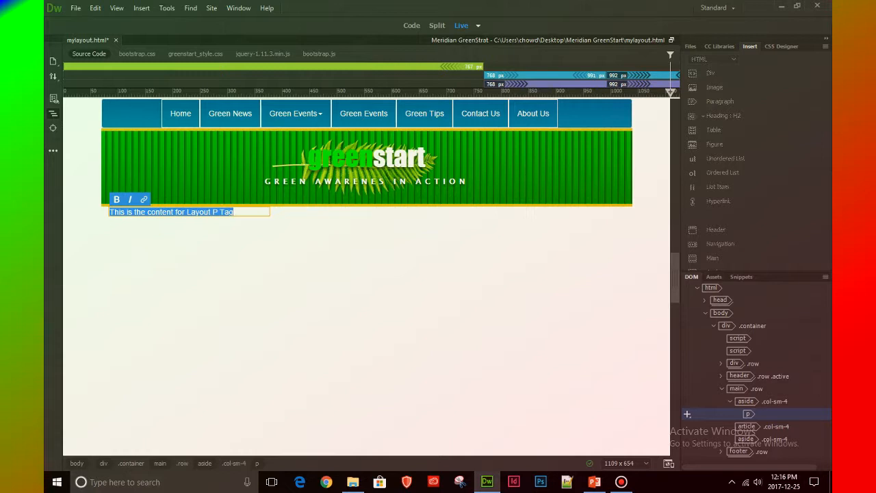
pyautogui.write('Ins')
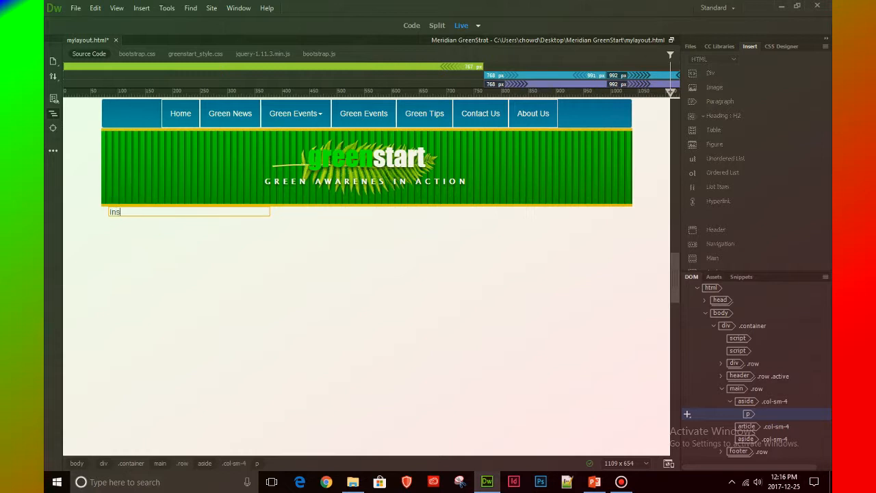
pyautogui.write('er Quotation here')
pyautogui.press('Return')
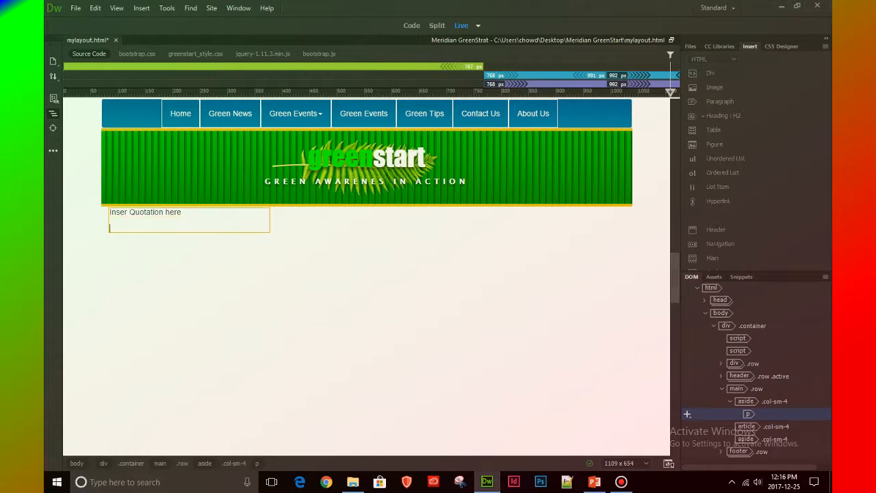
# Enter "inser Author here" as the second paragraph's text and finish text editing
pyautogui.write('inser Author here')
pyautogui.press('Escape')
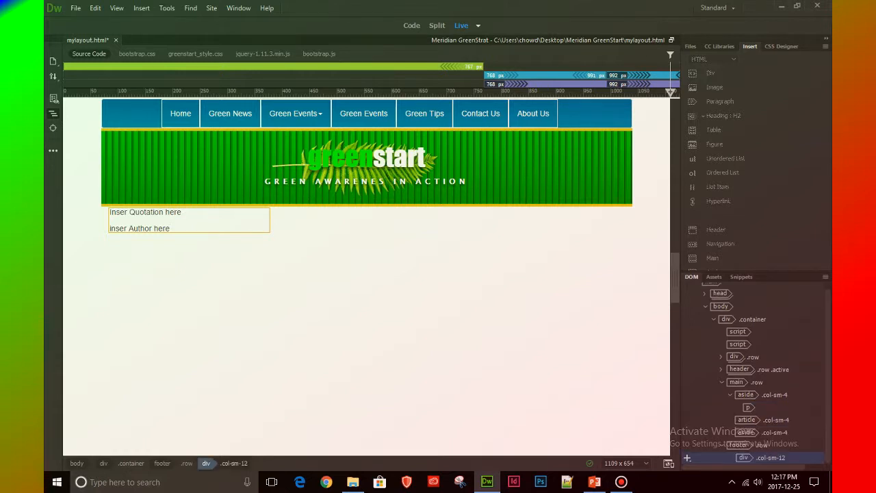
# Check how the two new paragraphs are nested in the first aside column
pyautogui.click(687, 407)
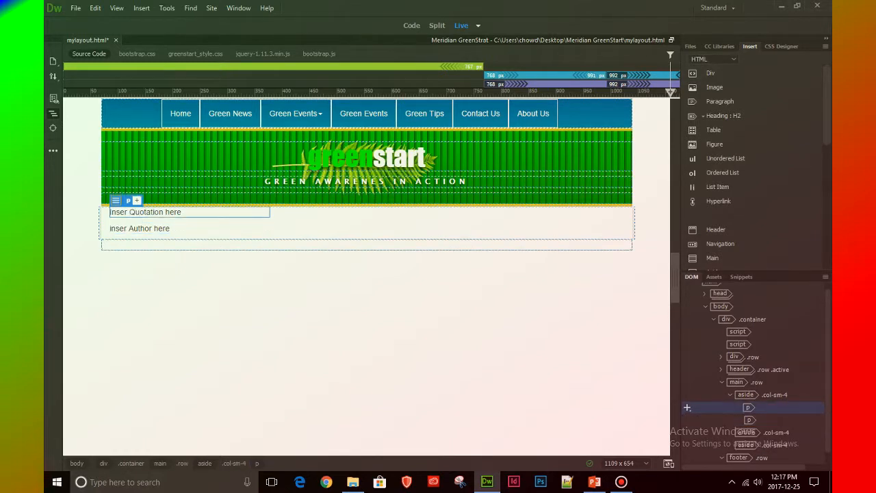
pyautogui.click(687, 420)
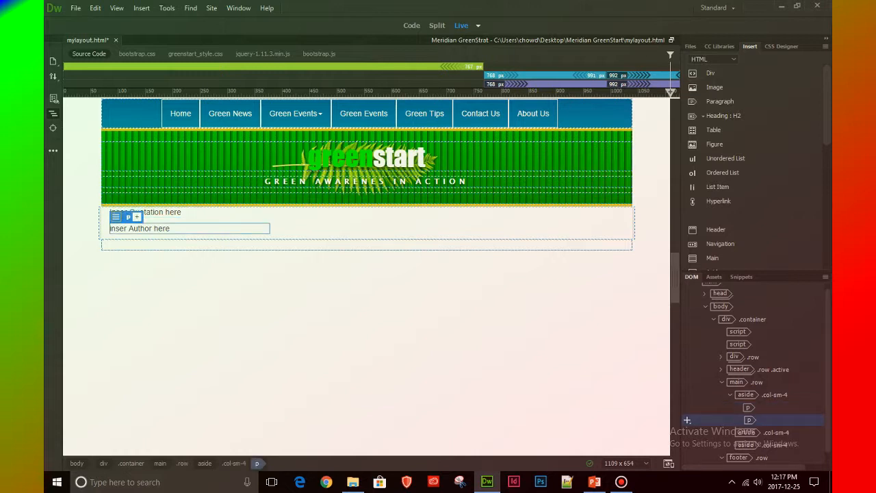
pyautogui.click(687, 395)
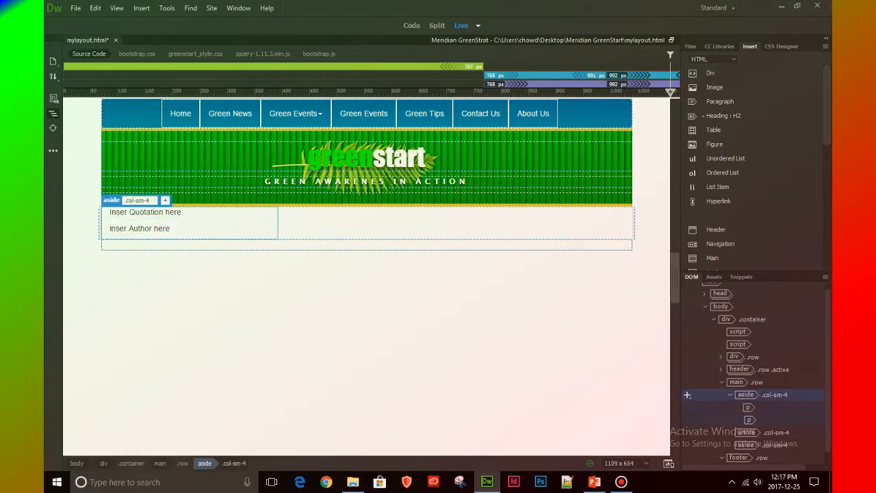
pyautogui.click(687, 407)
pyautogui.click(687, 419)
# Wrap the quotation and author paragraphs together in a blockquote element inside the first aside column
pyautogui.click(687, 407)
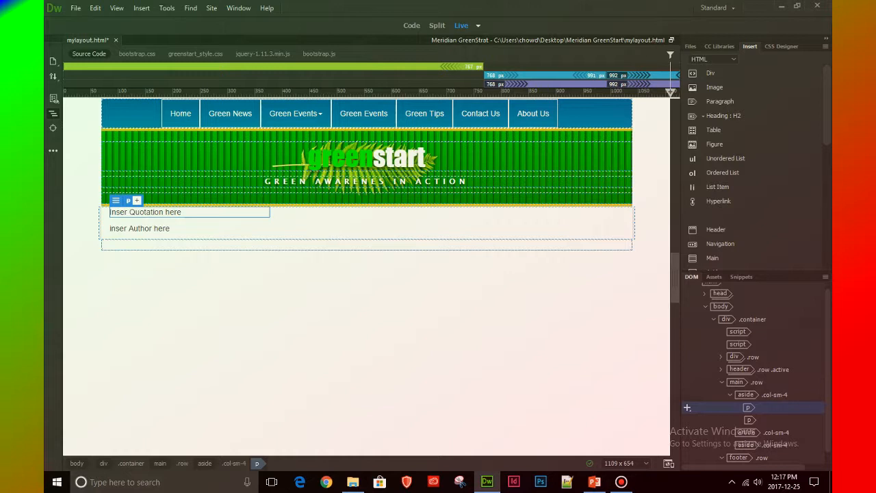
pyautogui.press('Up')
pyautogui.press('Down')
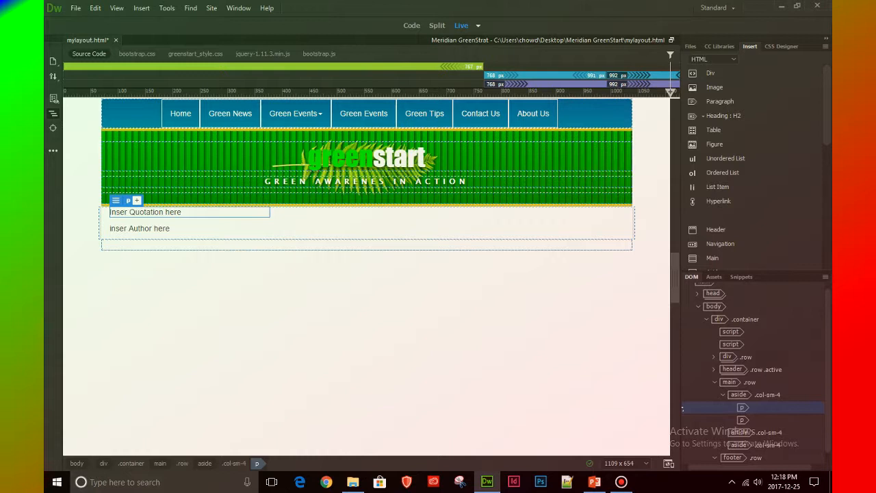
pyautogui.keyDown('shift'); pyautogui.click(742, 420); pyautogui.keyUp('shift')
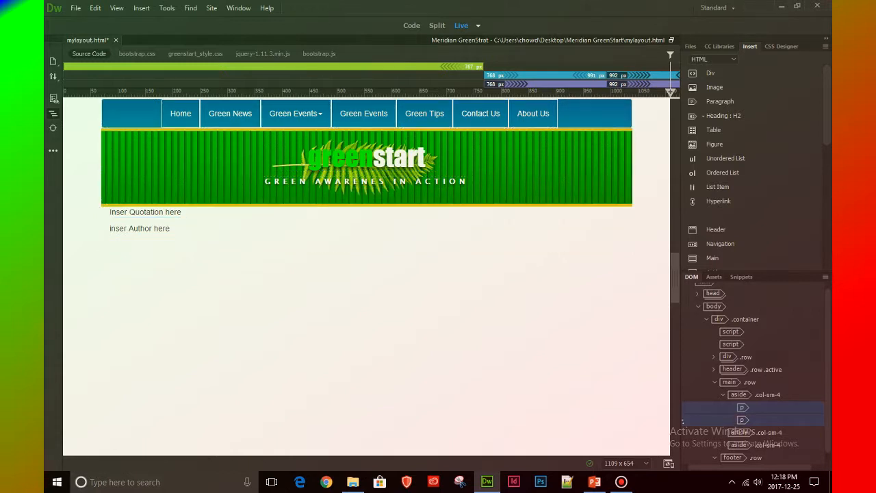
pyautogui.rightClick(767, 419)
pyautogui.click(789, 408)
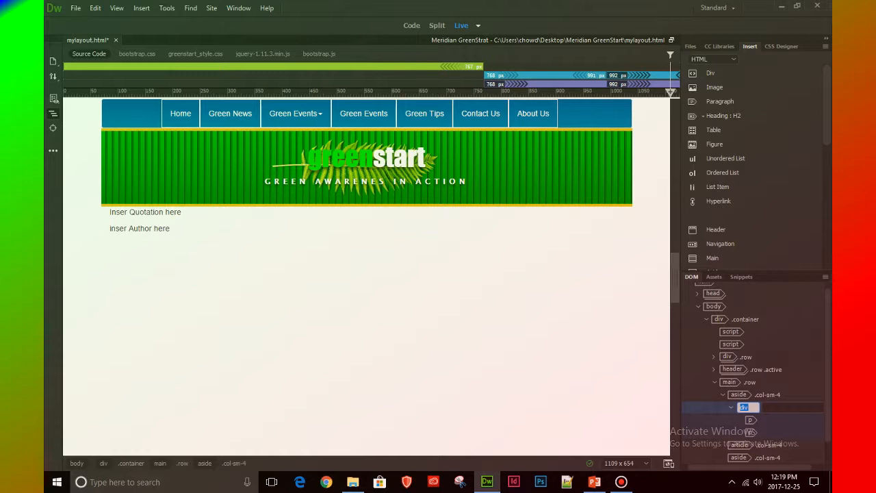
pyautogui.write('b')
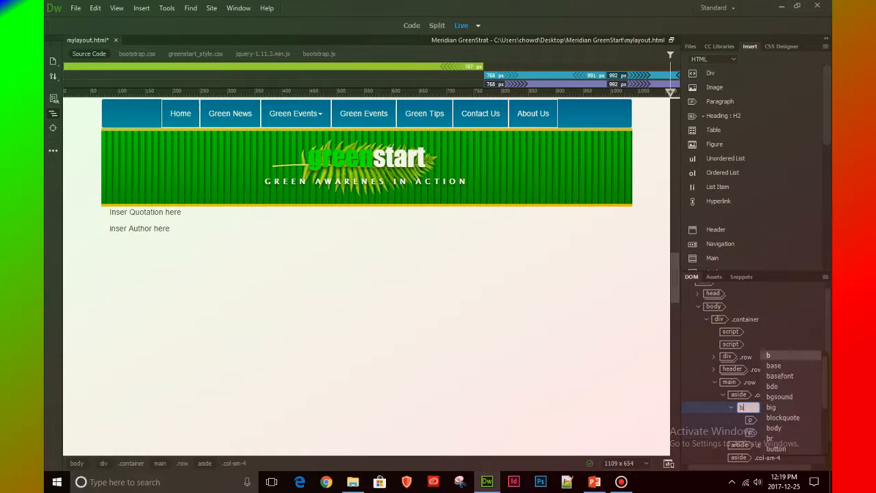
pyautogui.write('lock')
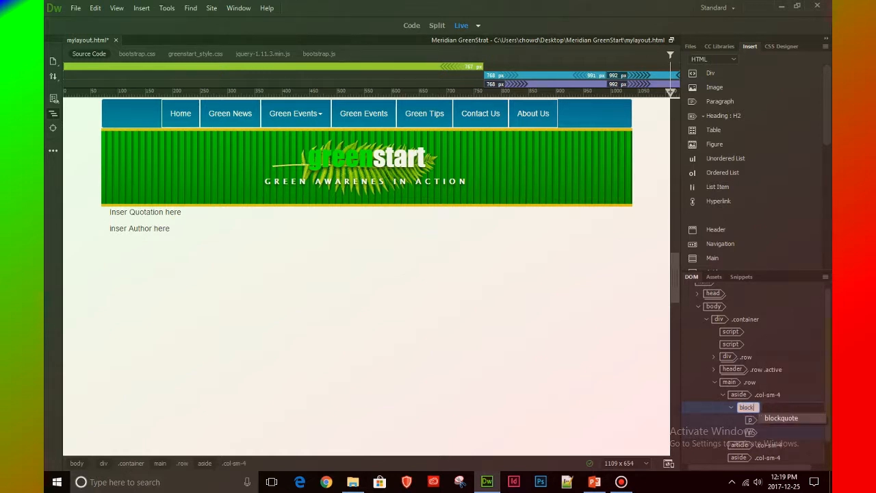
pyautogui.write('quote')
pyautogui.press('Return')
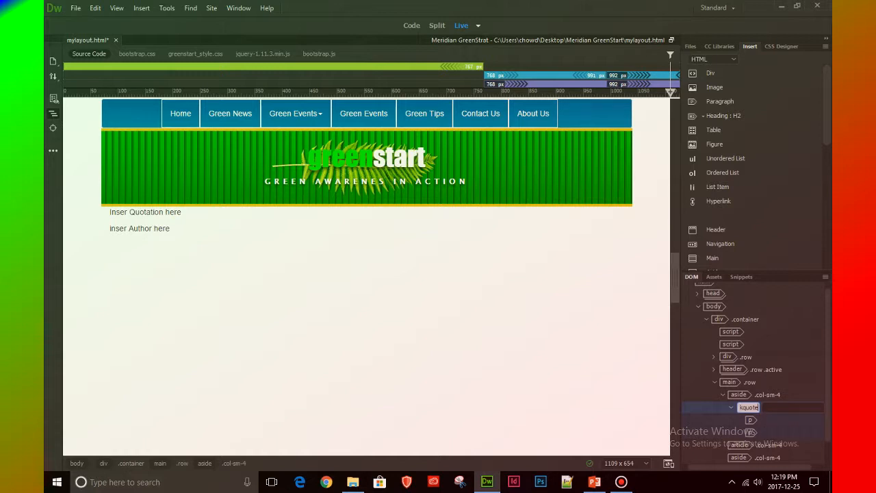
pyautogui.press('Return')
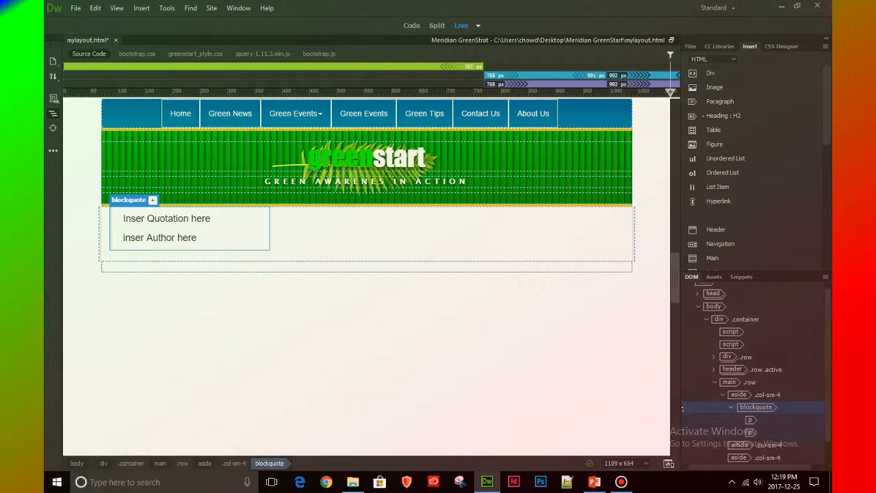
# Examine how the blockquote and its quotation and author paragraphs are nested in the first aside, in both the page structure and the source code
pyautogui.moveTo(828, 370); pyautogui.dragTo(827, 393)
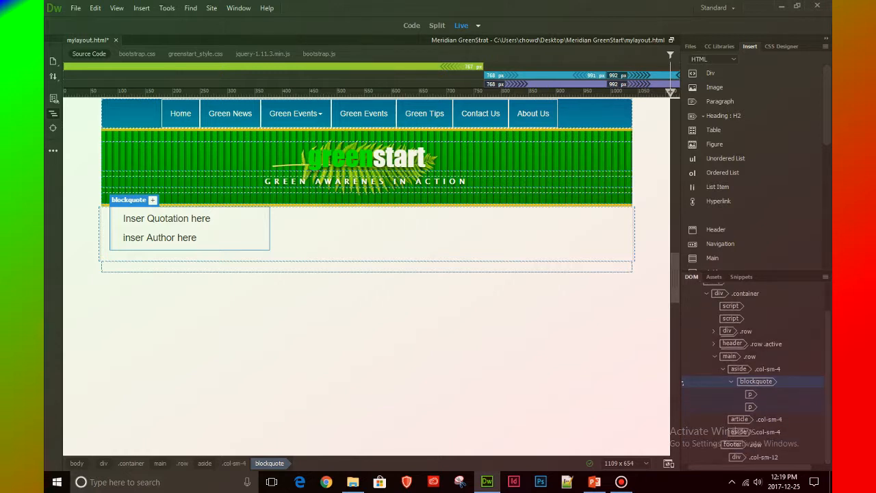
pyautogui.click(682, 394)
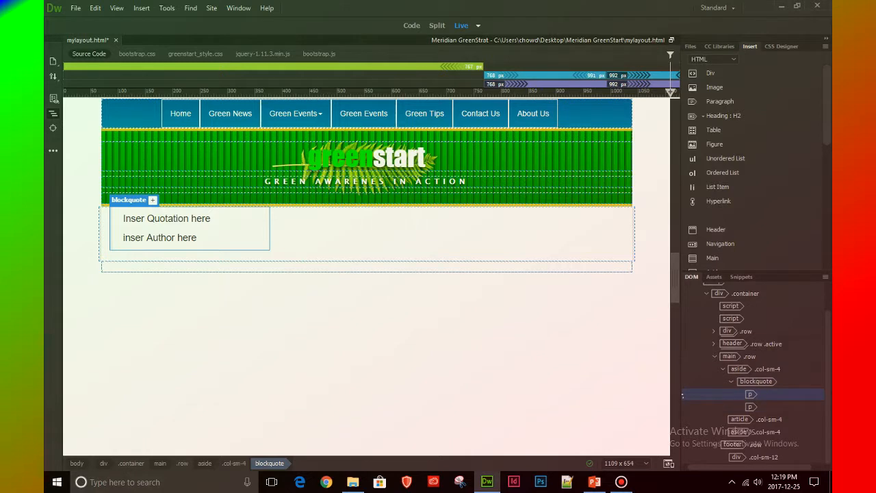
pyautogui.click(682, 407)
pyautogui.click(682, 394)
pyautogui.click(750, 406)
pyautogui.click(750, 394)
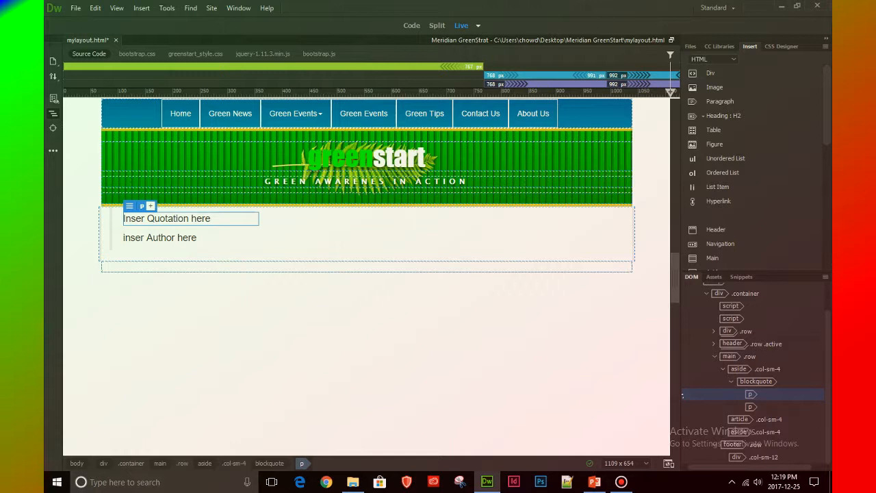
pyautogui.click(682, 369)
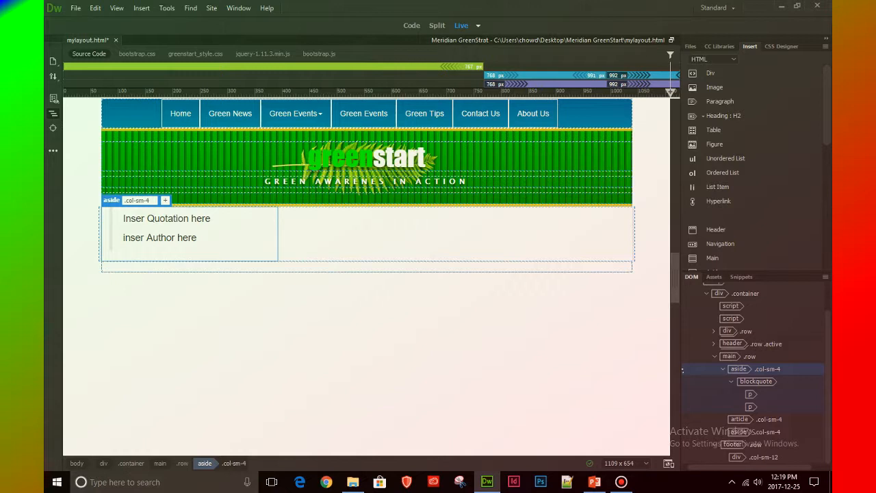
pyautogui.click(681, 381)
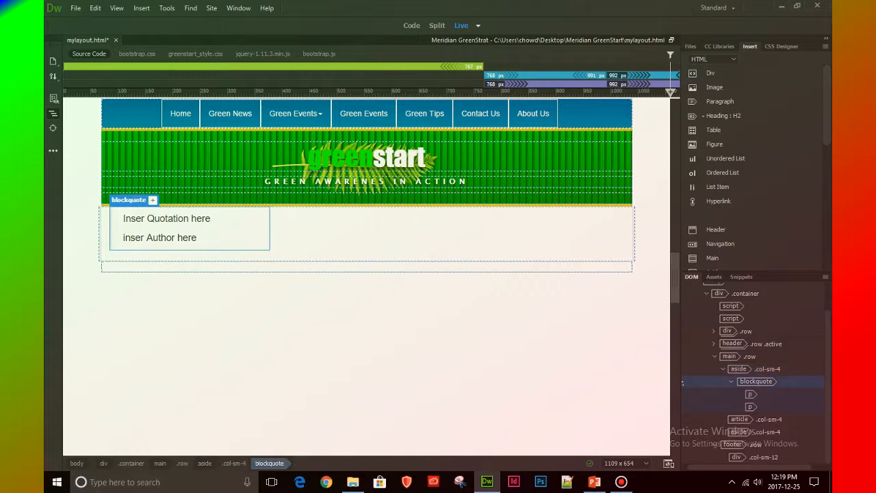
pyautogui.click(681, 394)
pyautogui.click(683, 407)
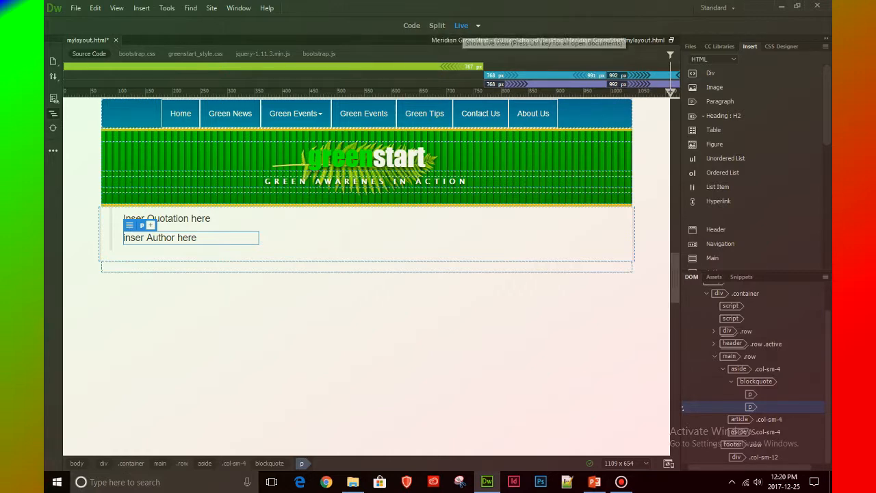
pyautogui.click(411, 25)
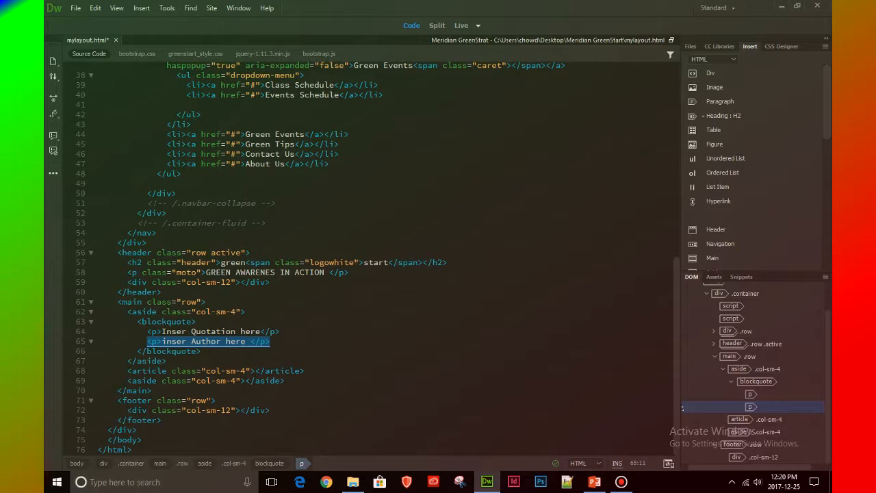
pyautogui.click(167, 321)
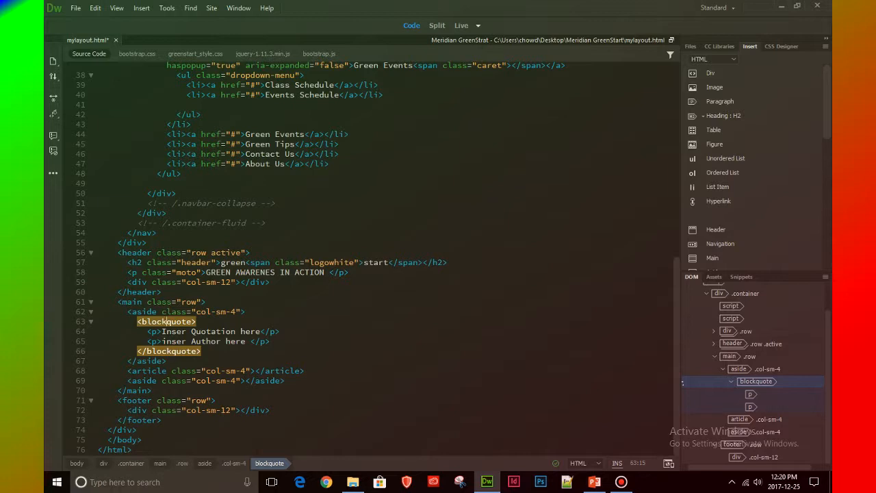
pyautogui.click(461, 25)
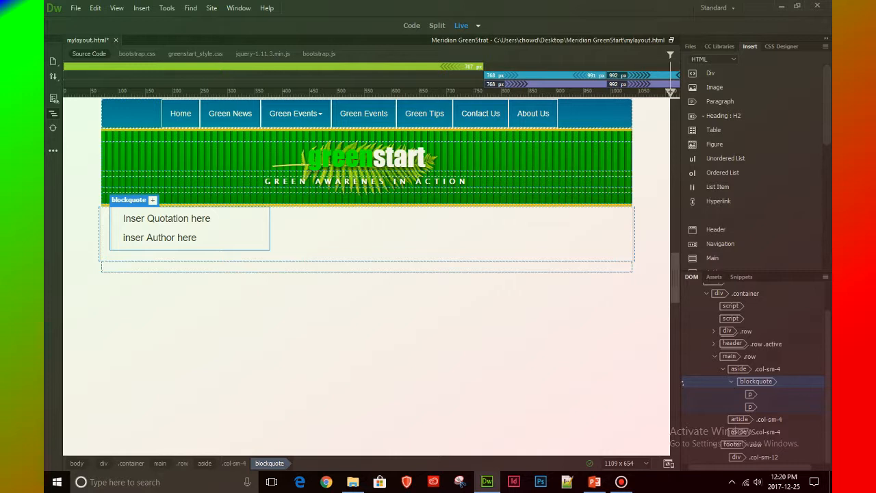
# Change the author paragraph's element inside the blockquote from p to cite
pyautogui.click(682, 394)
pyautogui.click(682, 407)
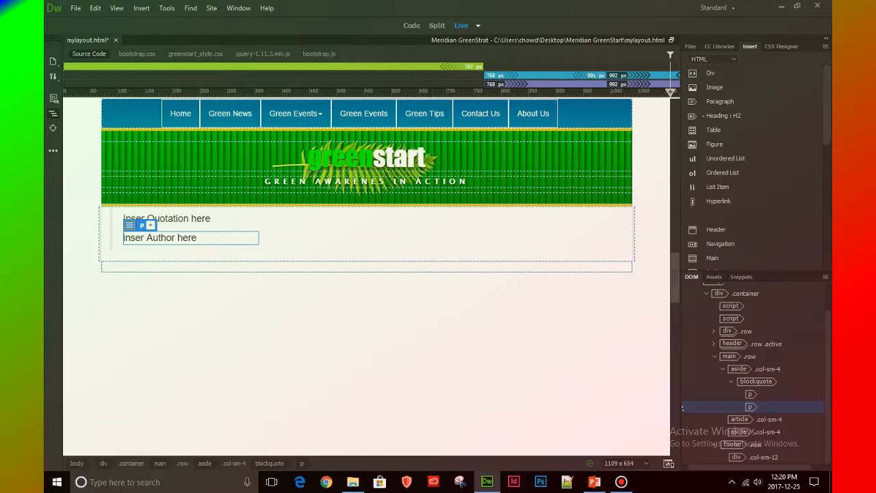
pyautogui.click(682, 394)
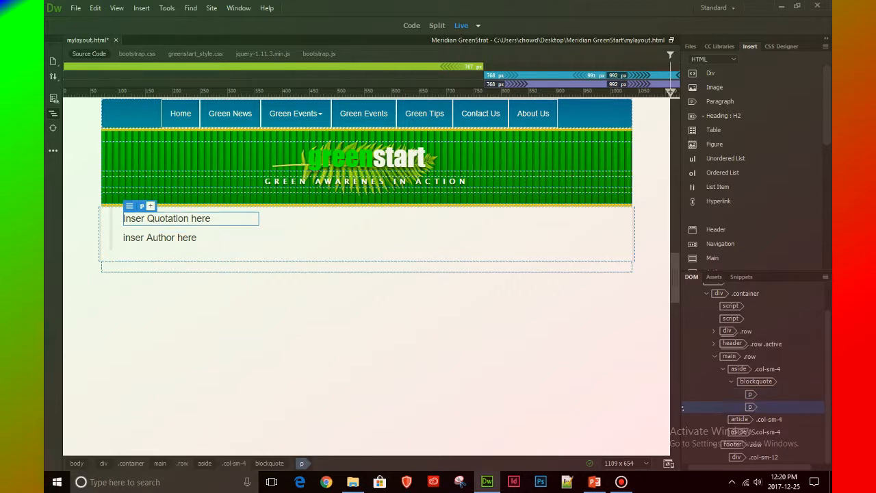
pyautogui.click(682, 406)
pyautogui.doubleClick(750, 407)
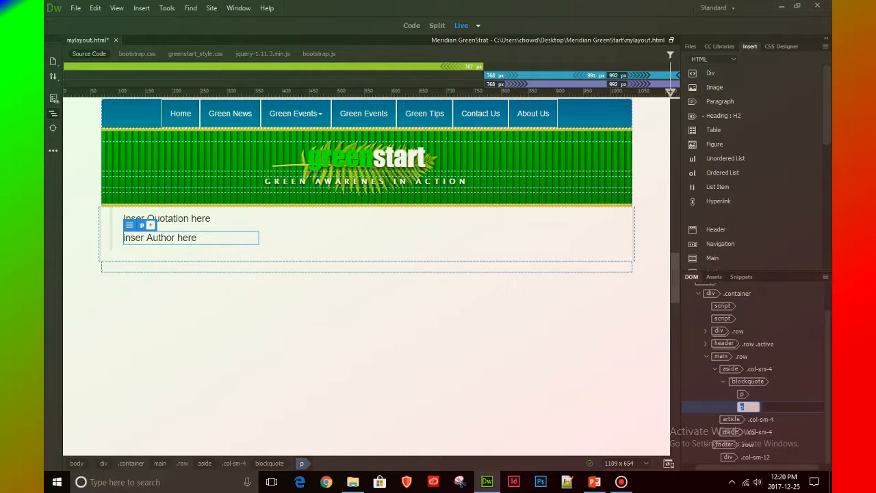
pyautogui.write('cit')
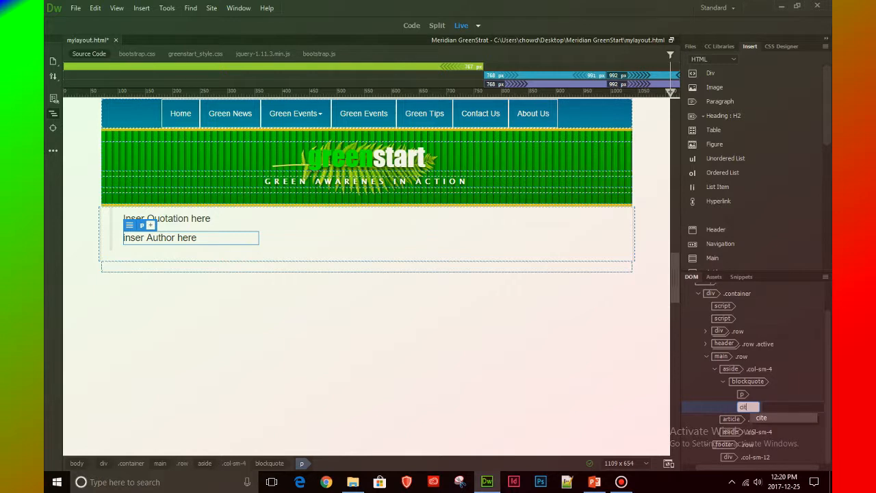
pyautogui.write('e')
pyautogui.press('Return')
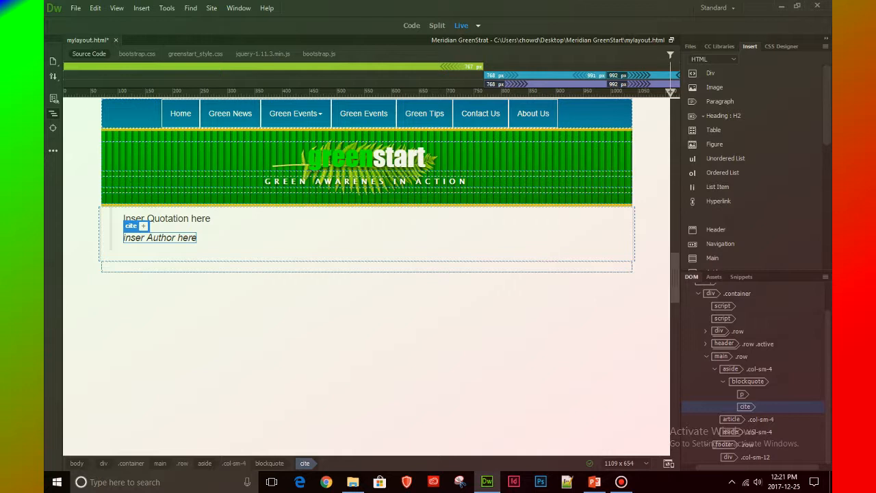
# Check the source code of the blockquote and its cite element in the first aside, then return to the live page
pyautogui.click(742, 394)
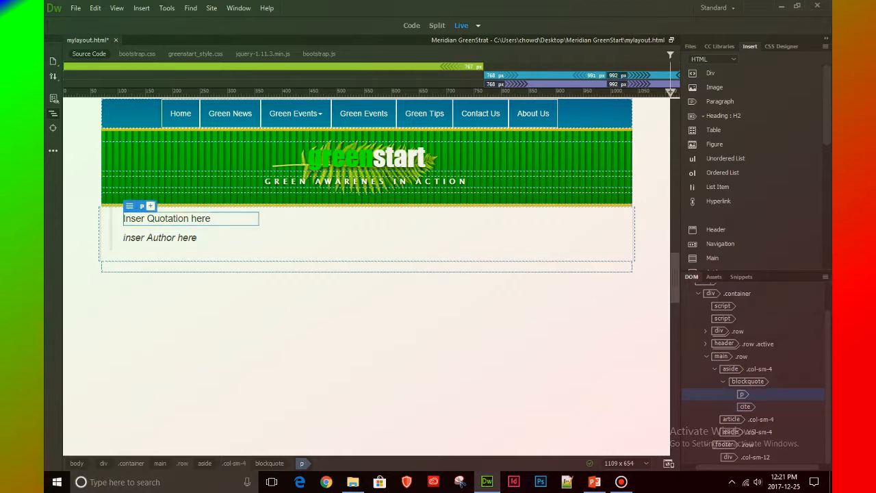
pyautogui.click(745, 407)
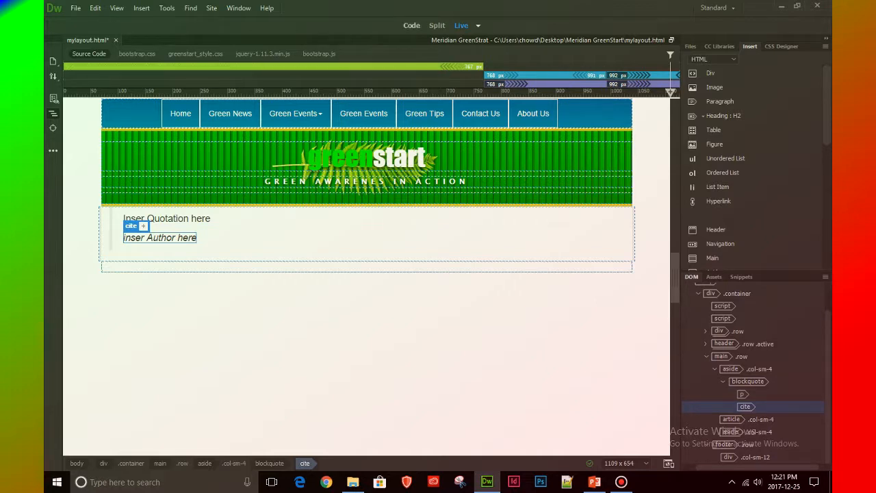
pyautogui.click(411, 25)
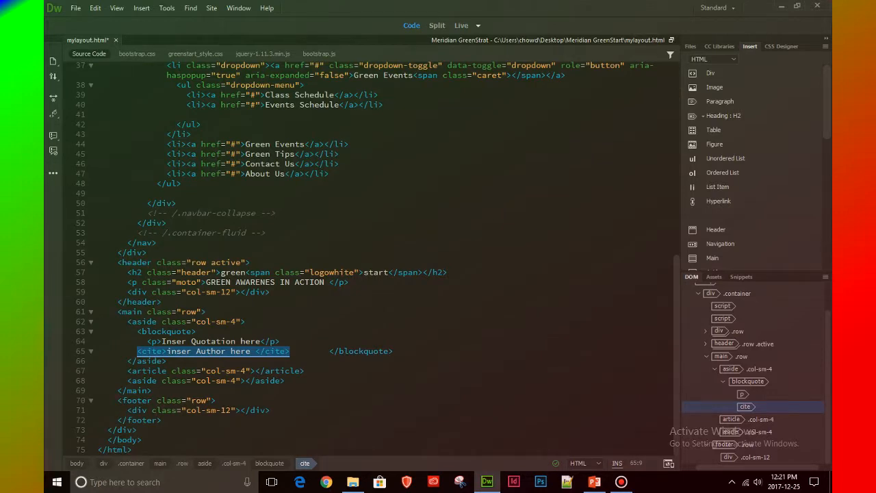
pyautogui.click(142, 331)
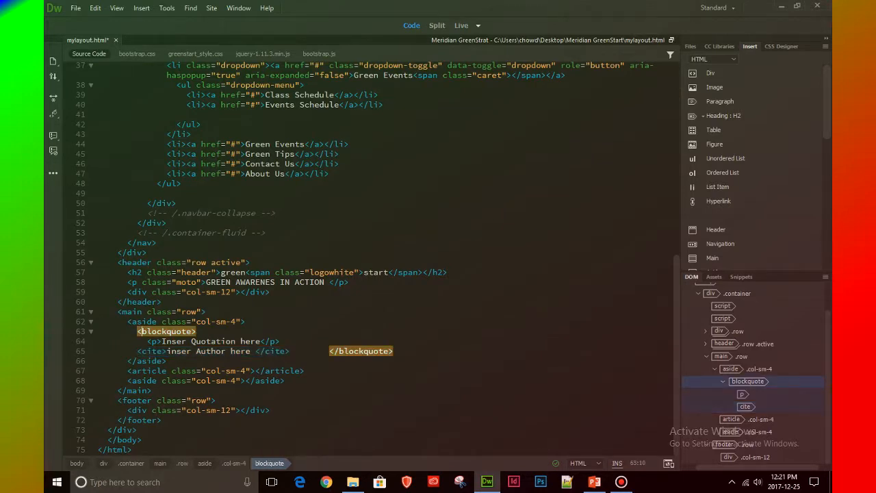
pyautogui.click(142, 351)
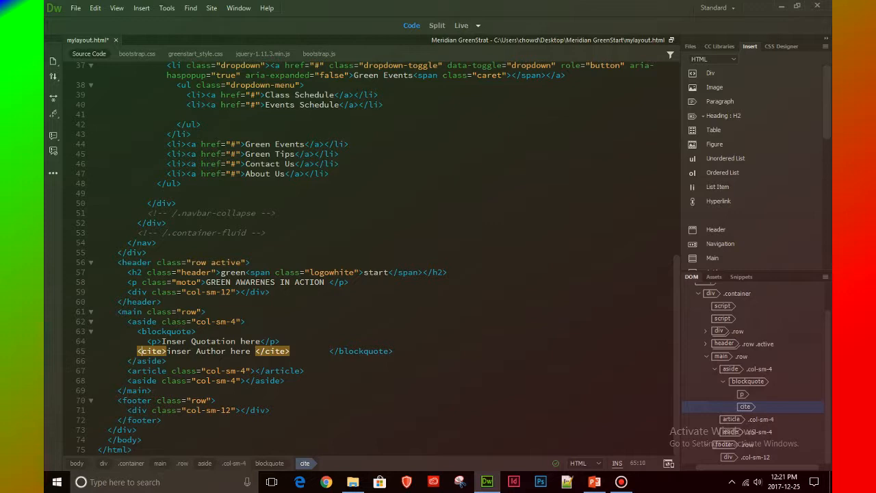
pyautogui.click(730, 369)
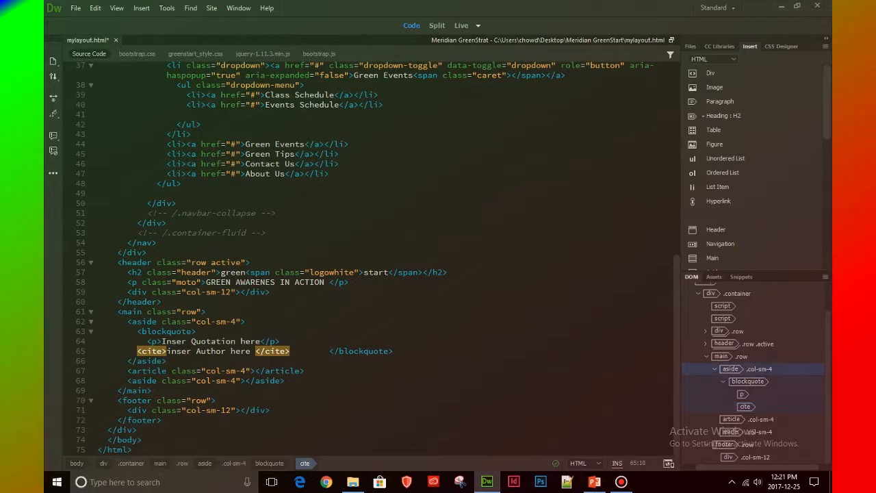
pyautogui.click(461, 26)
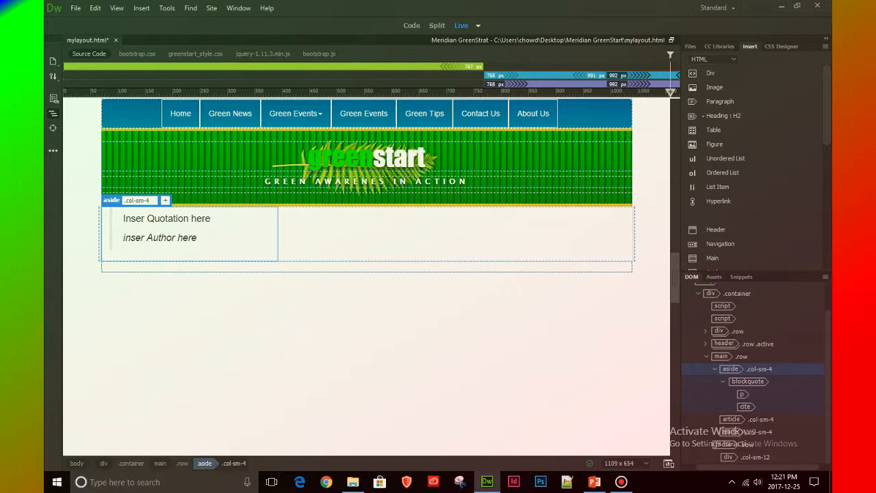
# Set the column class of the first aside, which holds the blockquote, to .col-sm-3
pyautogui.click(747, 381)
pyautogui.click(730, 369)
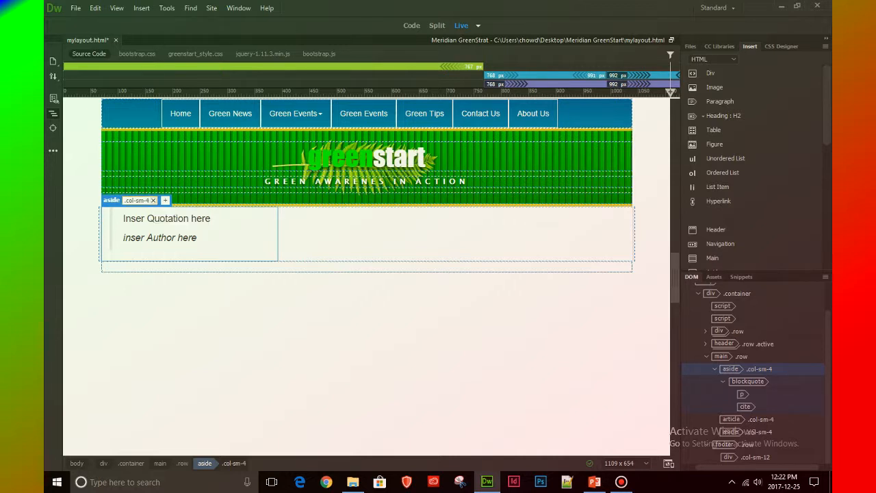
pyautogui.click(146, 200)
pyautogui.press('BackSpace')
pyautogui.write('3')
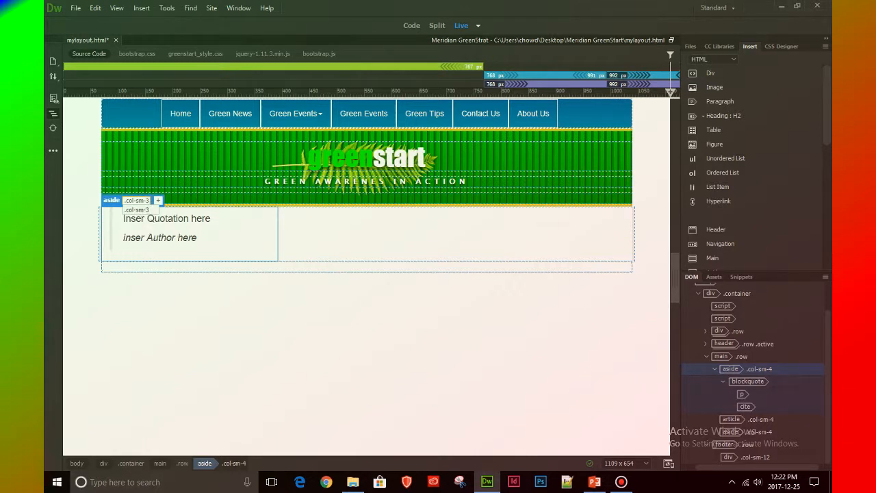
pyautogui.press('Return')
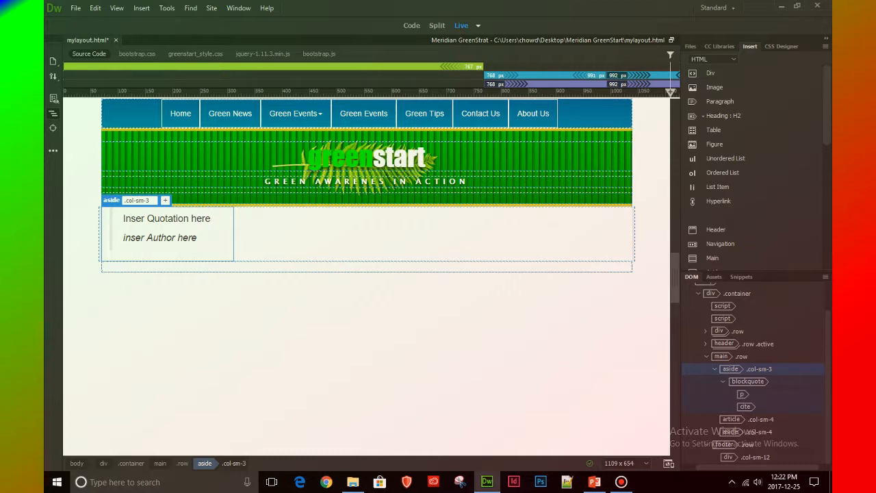
pyautogui.press('Return')
pyautogui.click(366, 234)
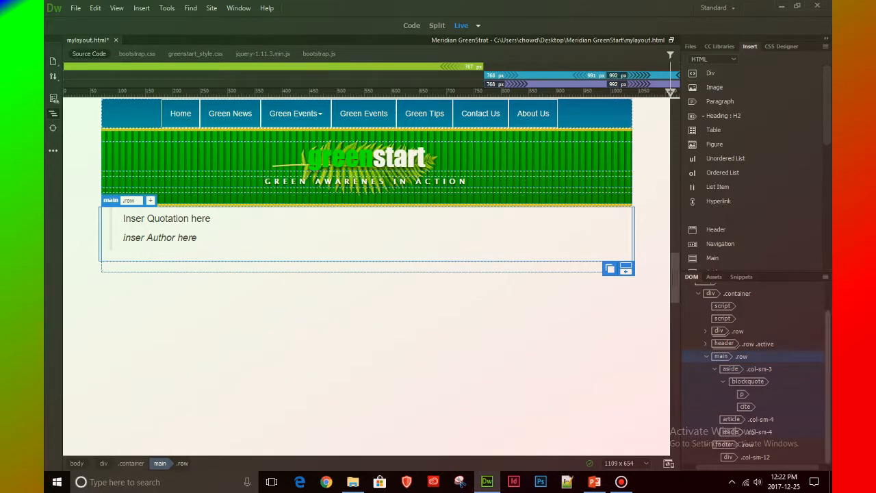
# Set the column class of the article in the main row to .col-sm-6
pyautogui.click(731, 418)
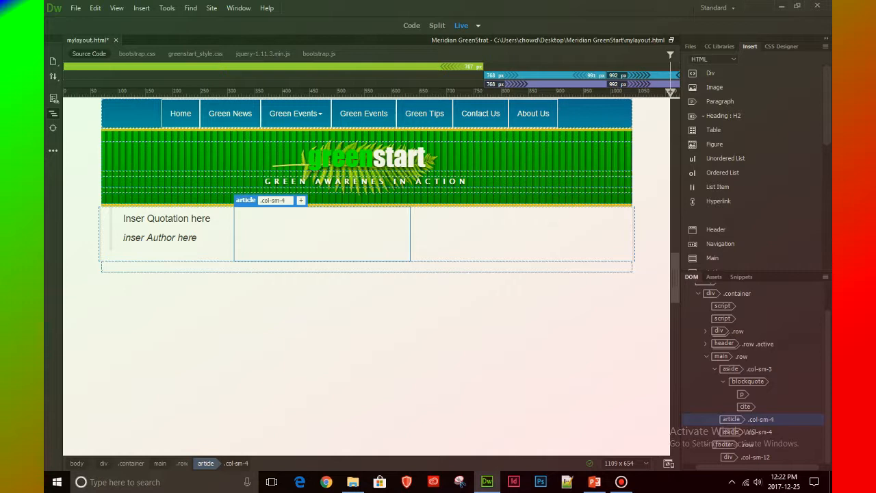
pyautogui.click(282, 200)
pyautogui.press('BackSpace')
pyautogui.write('6')
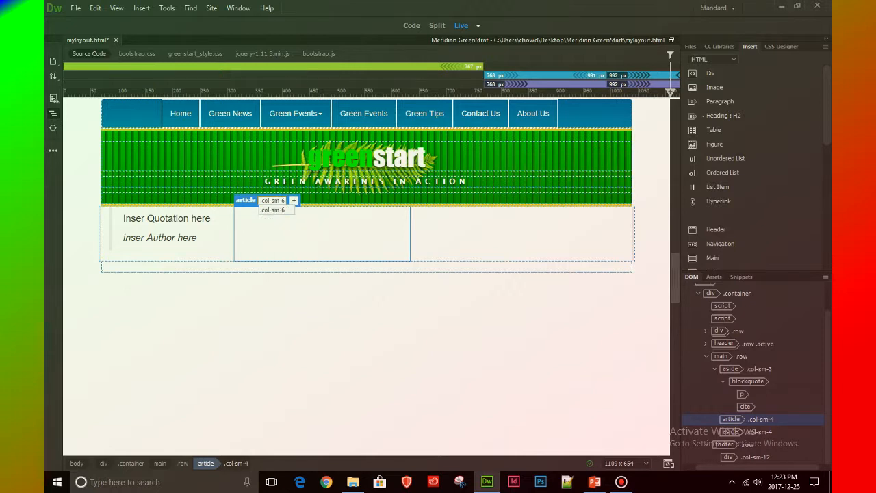
pyautogui.press('Return')
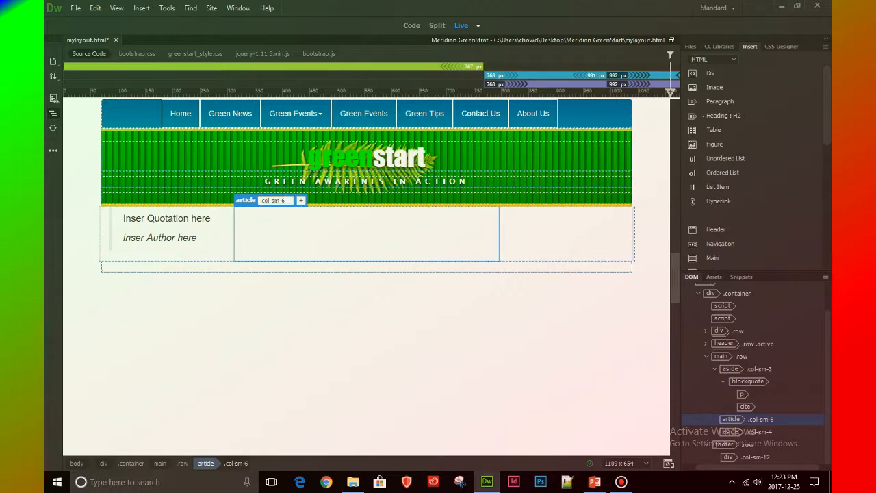
# Set the column class of the second aside in the main row, after the article, to .col-sm-3
pyautogui.click(721, 356)
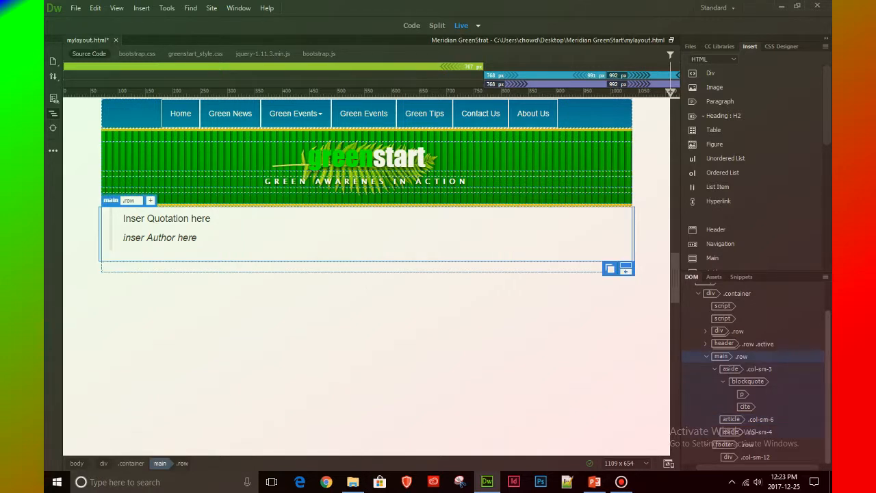
pyautogui.click(731, 432)
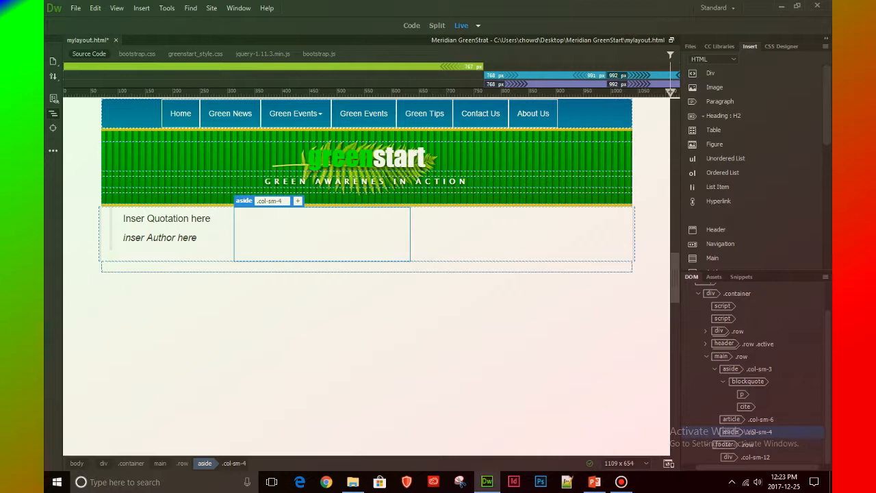
pyautogui.click(728, 457)
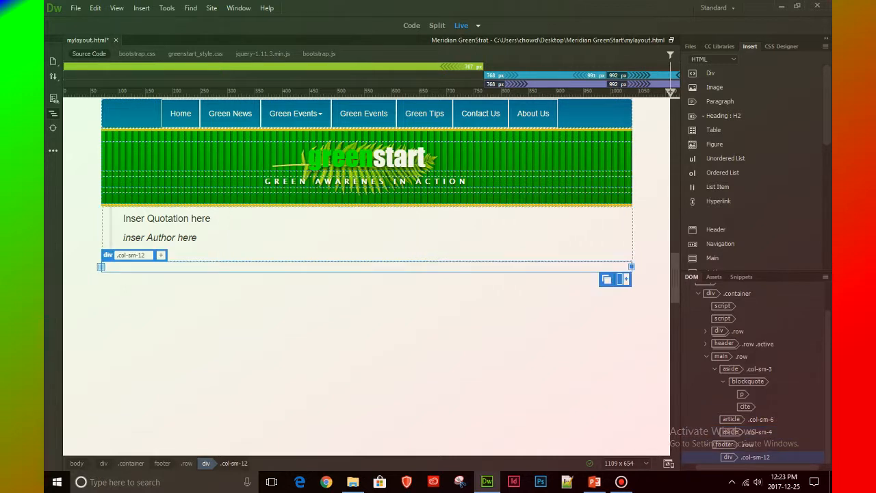
pyautogui.click(730, 418)
pyautogui.click(730, 431)
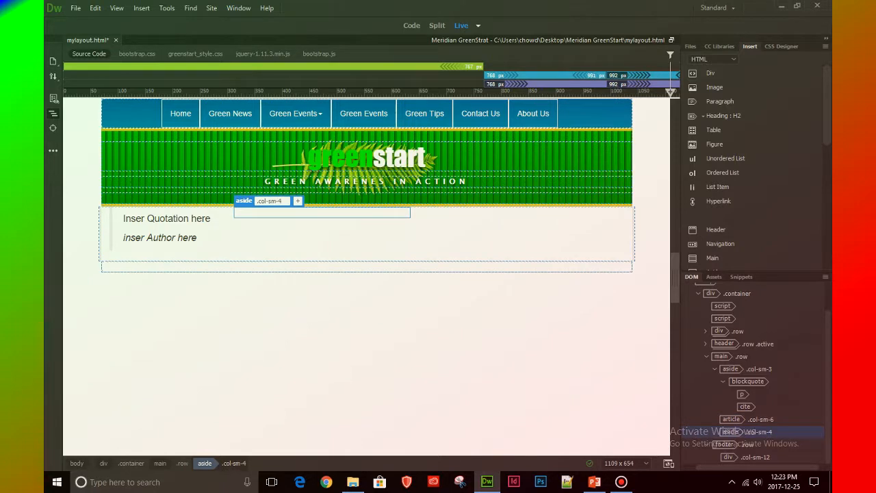
pyautogui.click(731, 418)
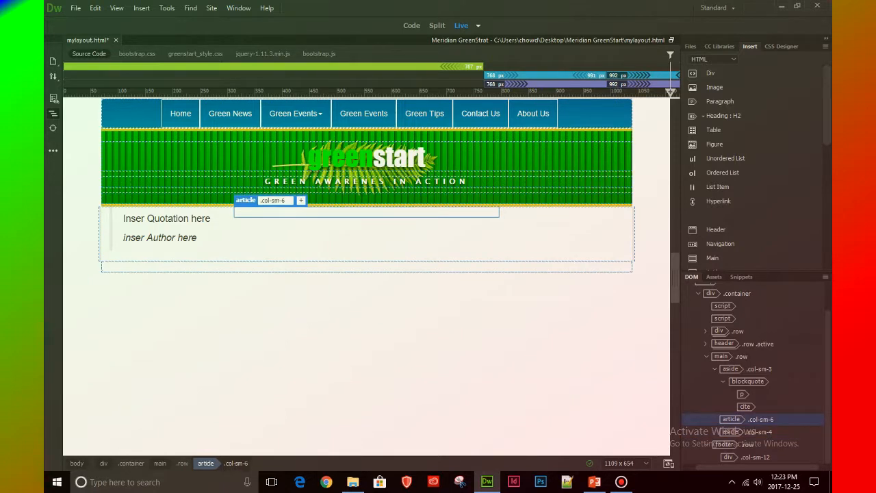
pyautogui.click(730, 432)
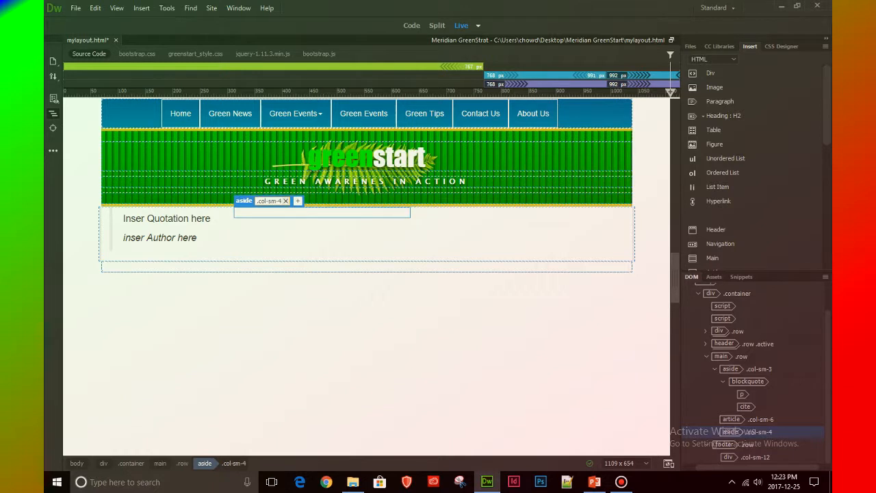
pyautogui.press('BackSpace')
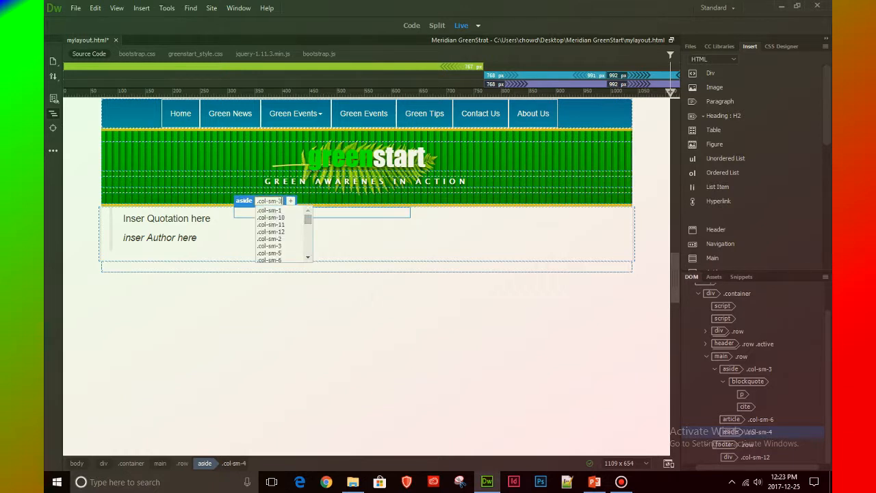
pyautogui.write('3')
pyautogui.press('Return')
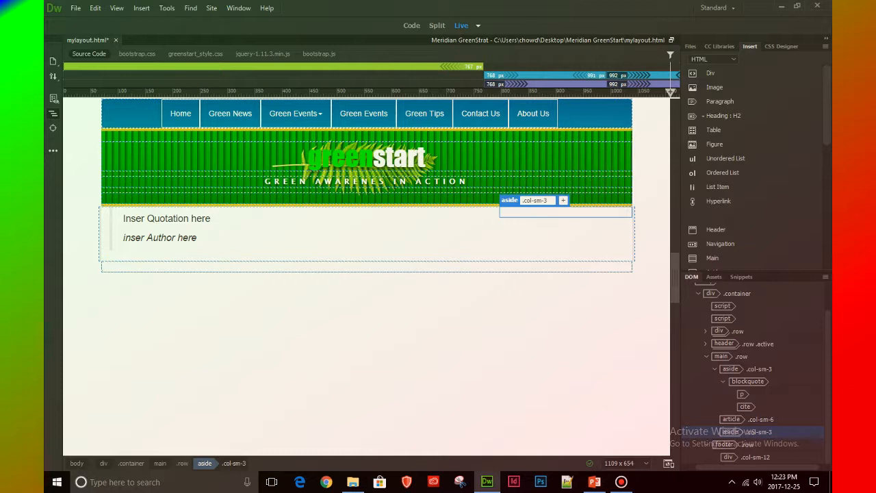
# Examine the extents of the main row's three columns and the quotation paragraph and cite element inside the first aside's blockquote
pyautogui.click(731, 369)
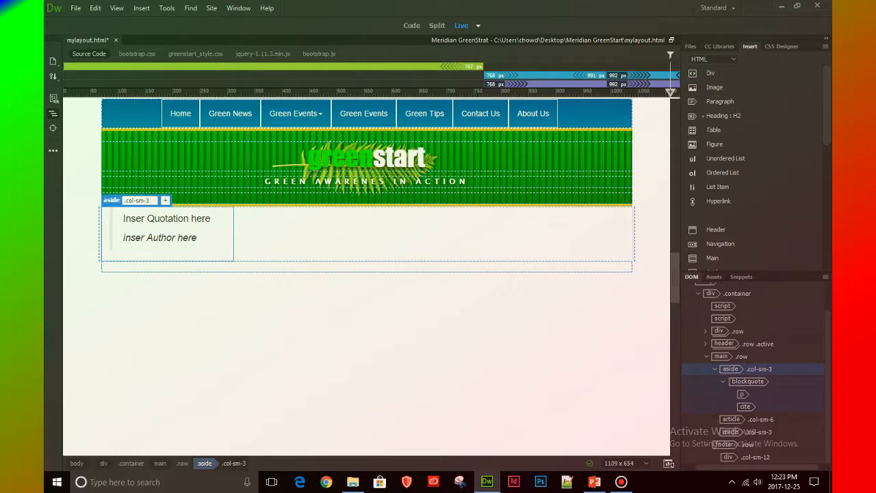
pyautogui.click(730, 431)
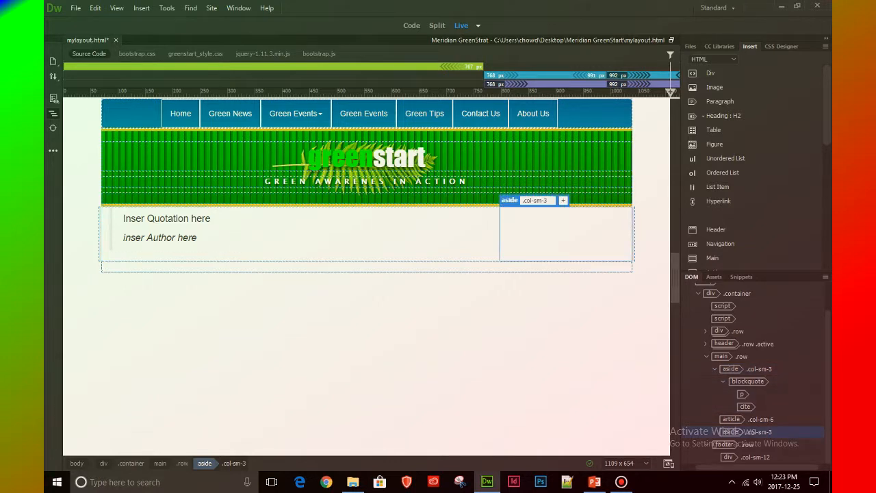
pyautogui.click(731, 419)
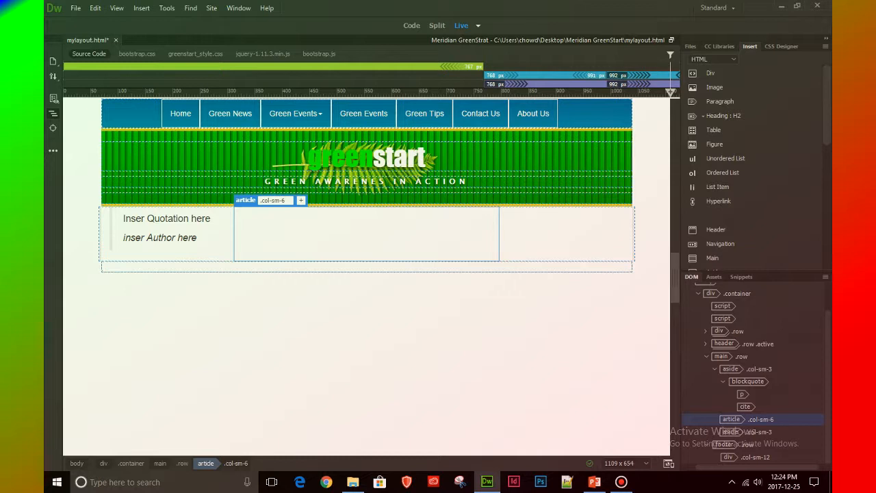
pyautogui.click(167, 218)
pyautogui.click(160, 237)
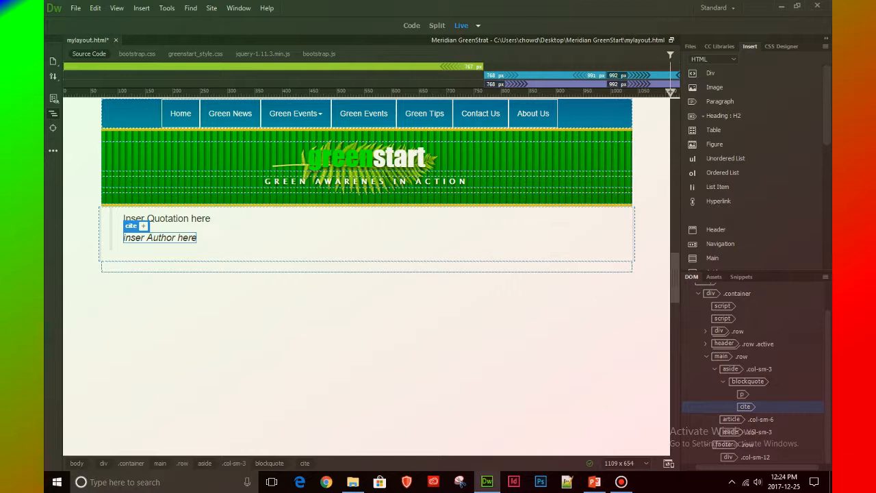
pyautogui.click(743, 394)
pyautogui.click(744, 407)
pyautogui.click(730, 369)
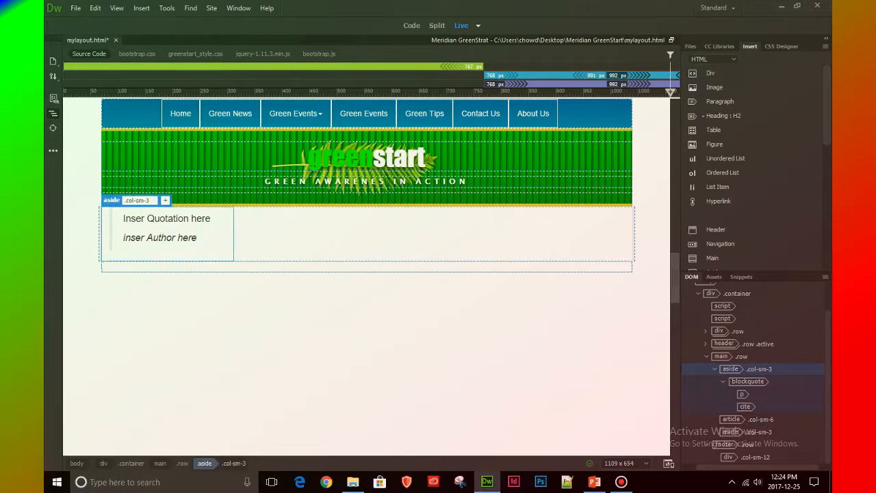
pyautogui.click(748, 381)
pyautogui.click(742, 394)
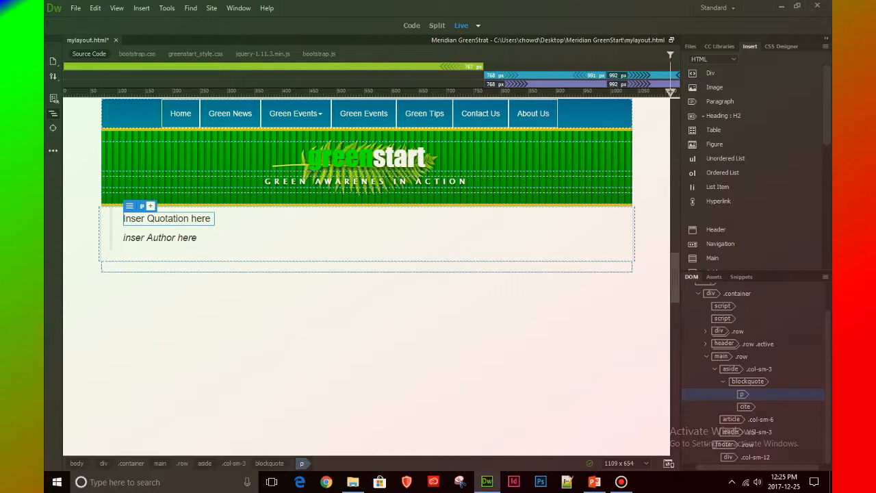
pyautogui.click(745, 406)
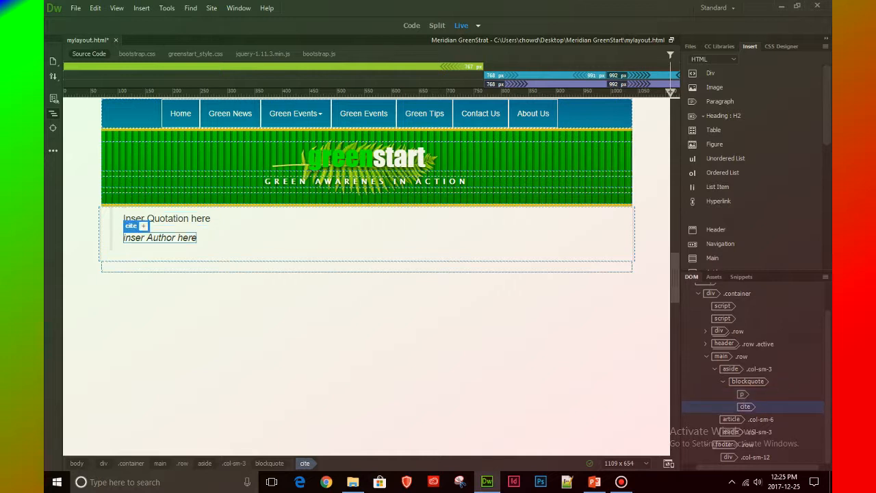
# Add the class .asidelft to the first aside in the main row, with greenstart_style.css as its source
pyautogui.click(730, 369)
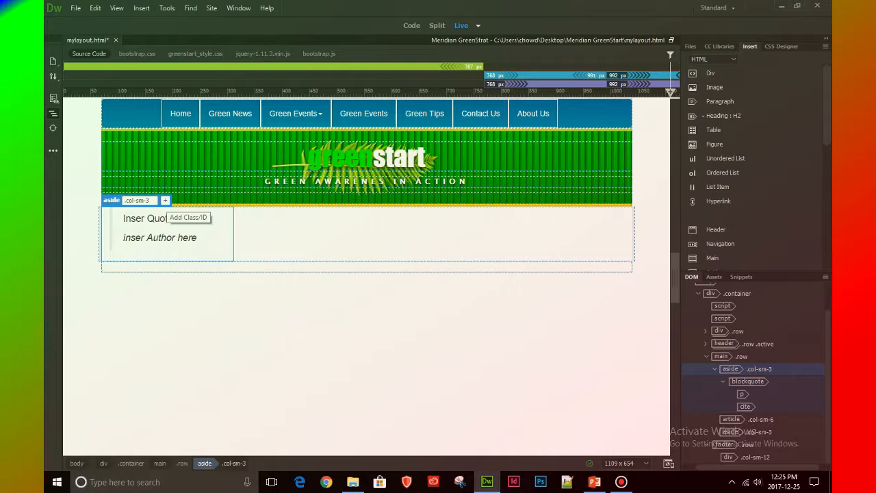
pyautogui.click(165, 200)
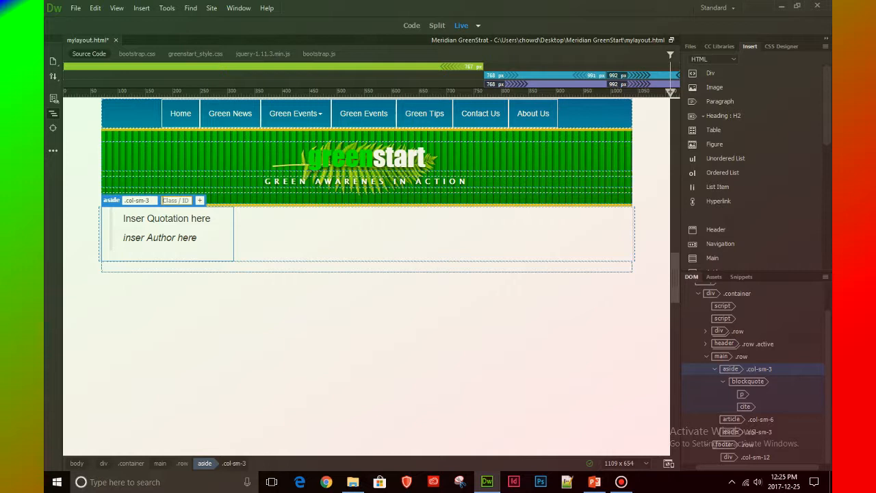
pyautogui.write('.')
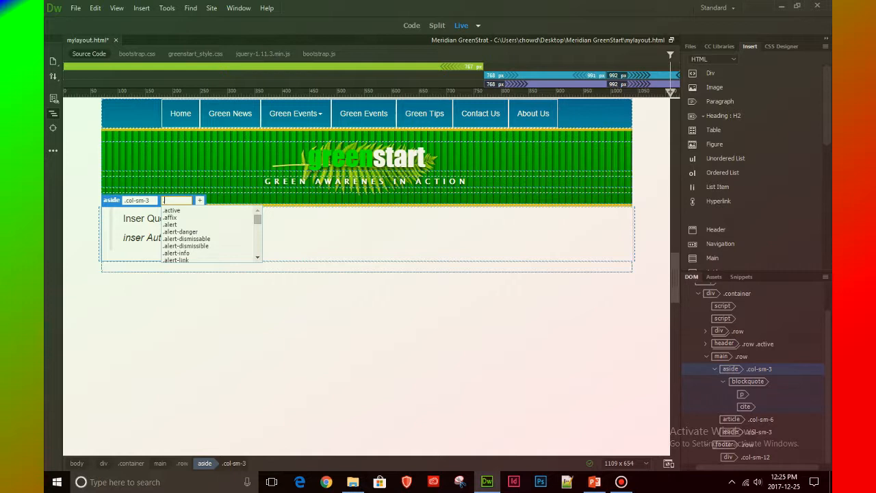
pyautogui.write('as')
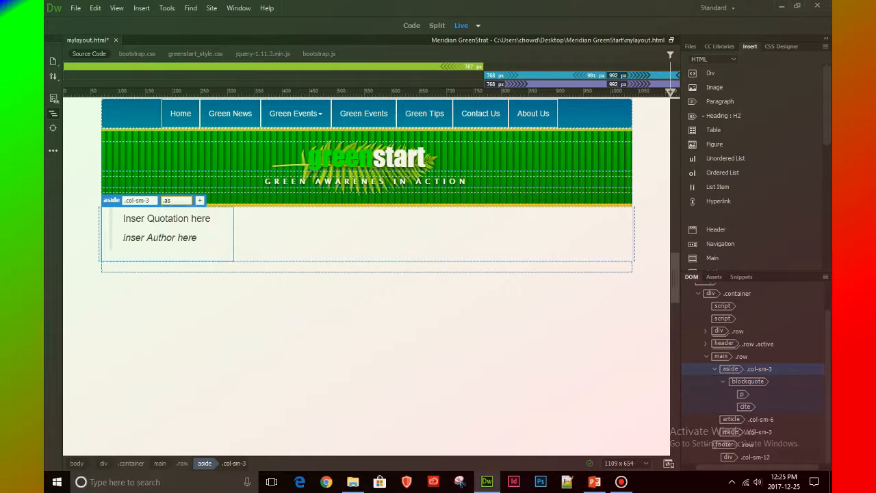
pyautogui.write('idelft')
pyautogui.press('Return')
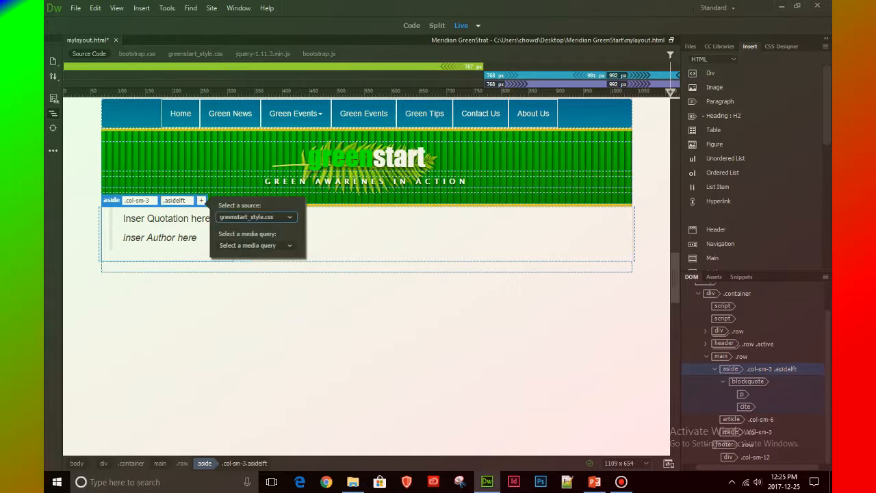
pyautogui.press('Return')
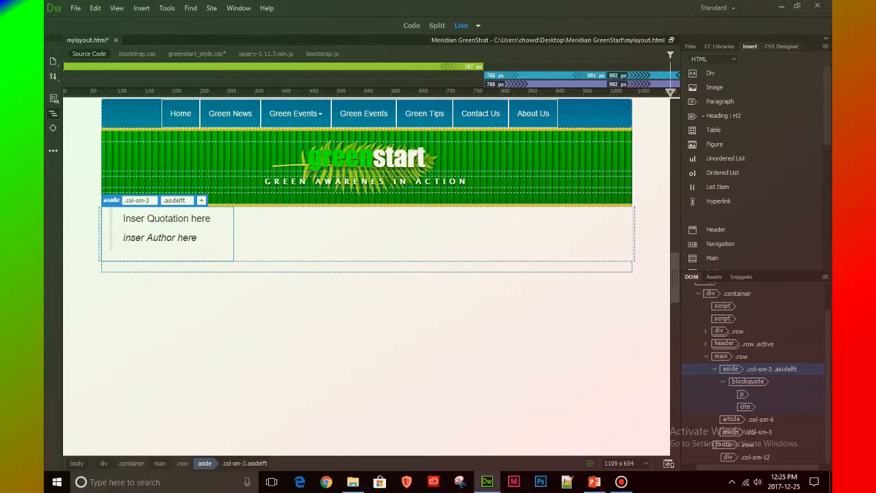
# Show the CSS Designer with more width and select the global .asidelft rule of greenstart_style.css
pyautogui.click(781, 46)
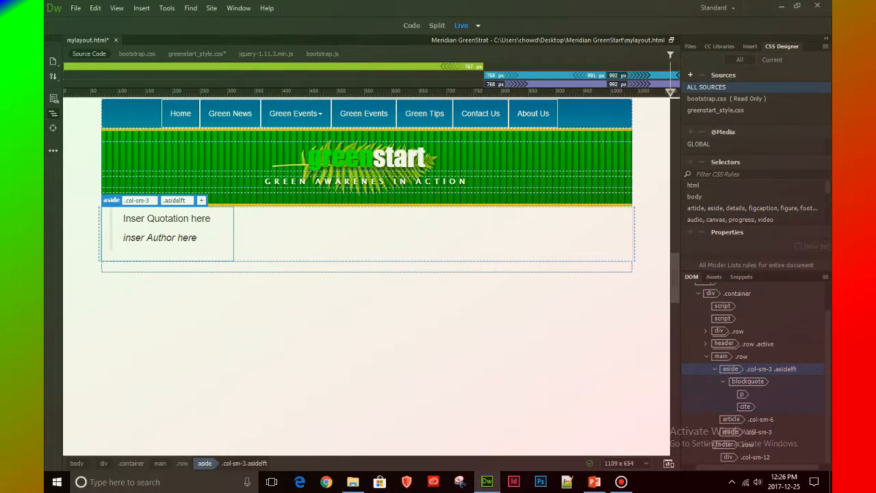
pyautogui.moveTo(679, 375); pyautogui.dragTo(518, 375)
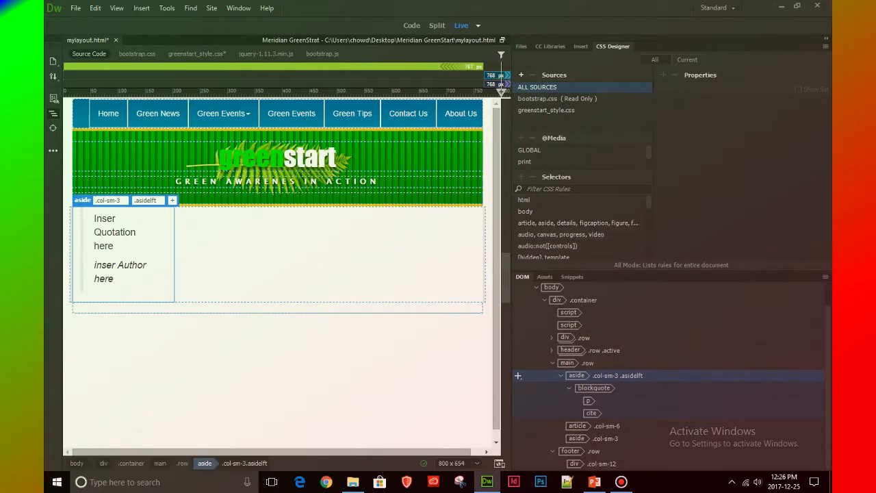
pyautogui.click(545, 110)
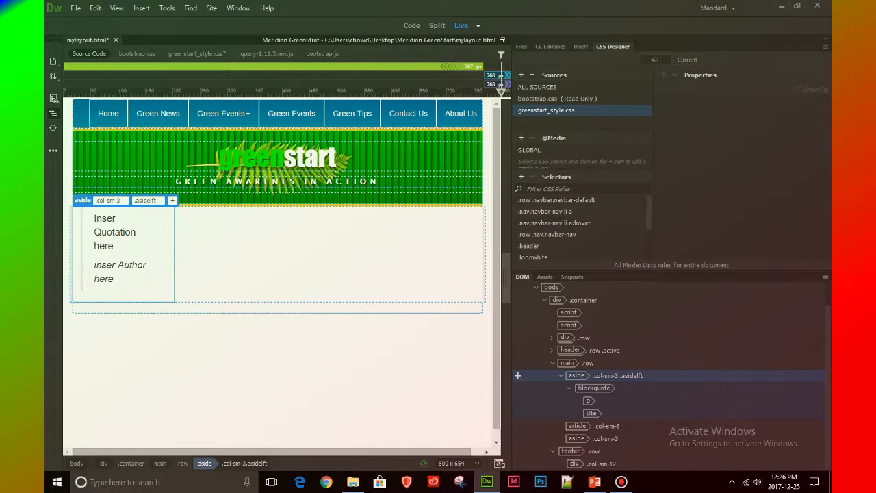
pyautogui.click(529, 150)
pyautogui.moveTo(648, 214); pyautogui.dragTo(649, 242)
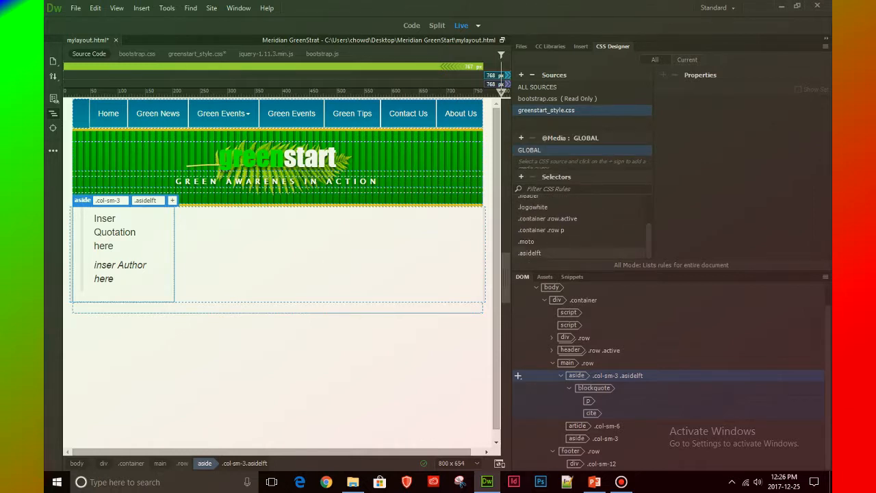
pyautogui.click(530, 253)
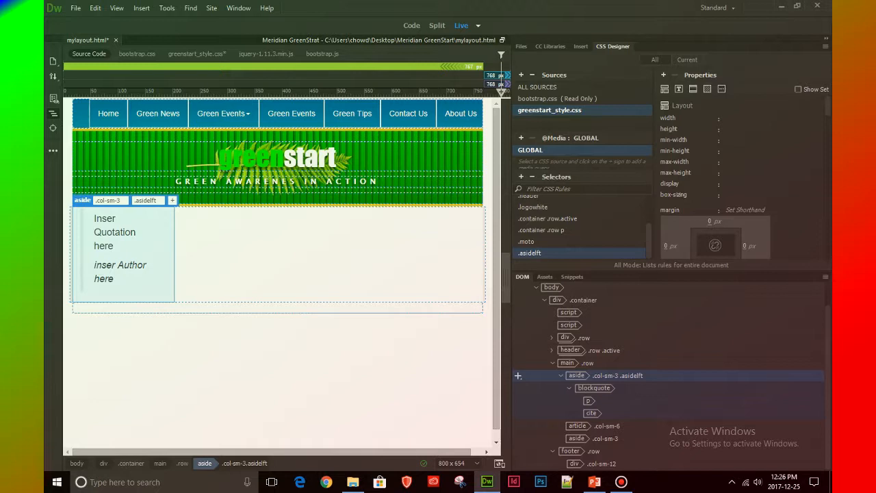
# Give the .asidelft rule a top border with a width of 5px and the solid style
pyautogui.click(693, 89)
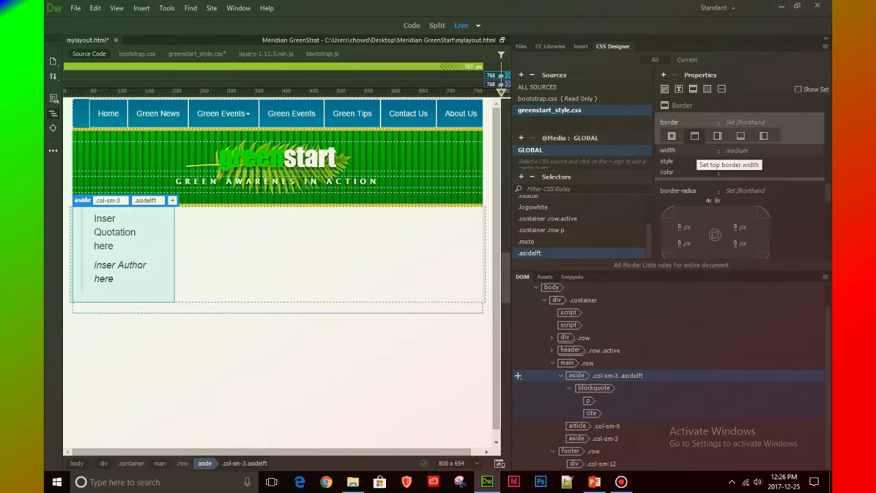
pyautogui.click(761, 150)
pyautogui.write('5px')
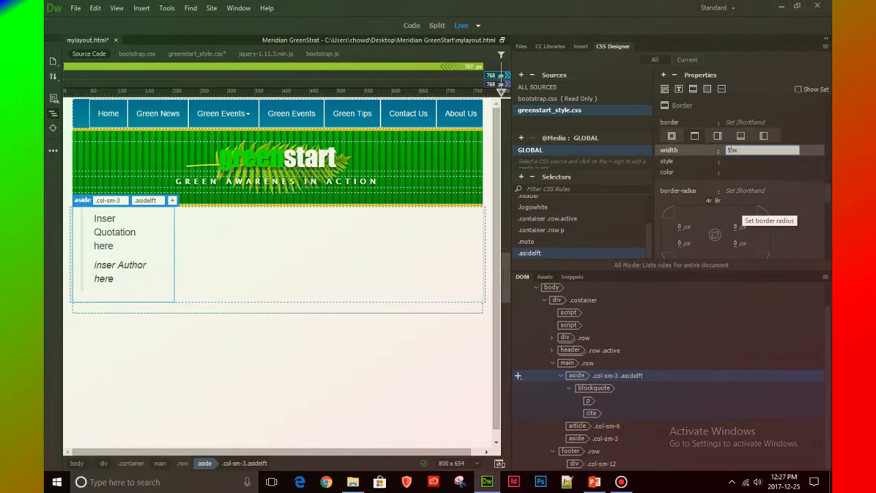
pyautogui.press('Return')
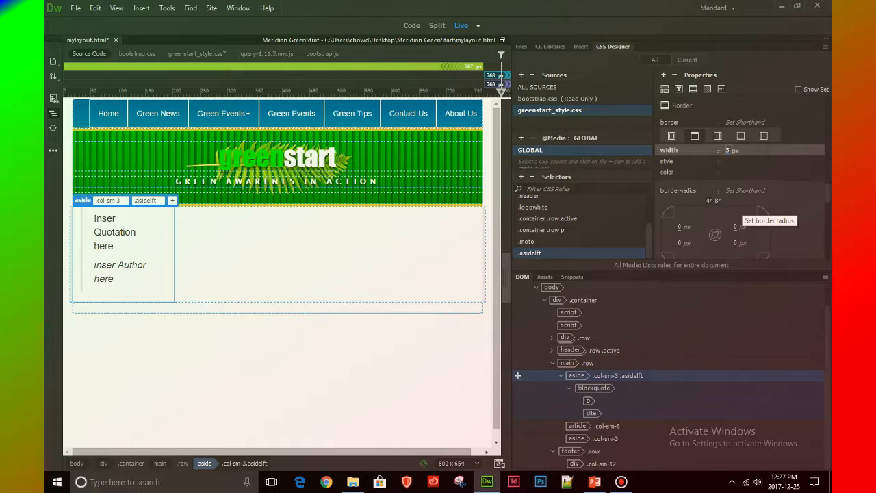
pyautogui.click(732, 161)
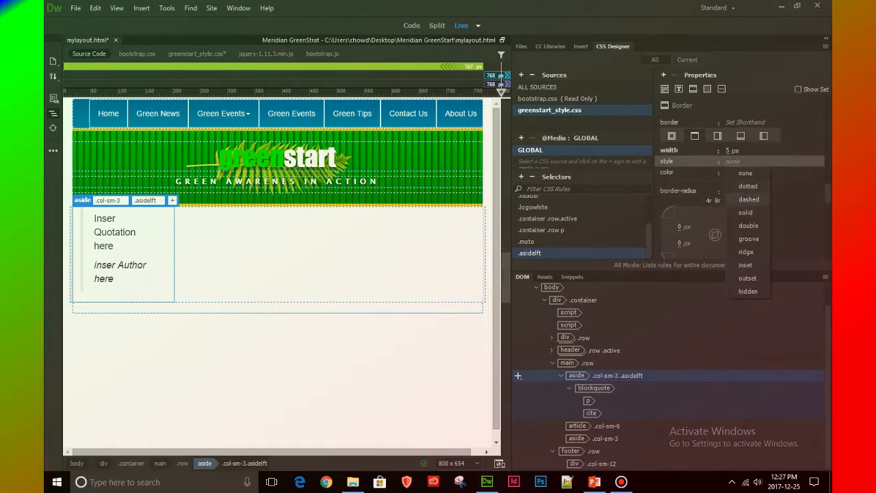
pyautogui.click(745, 212)
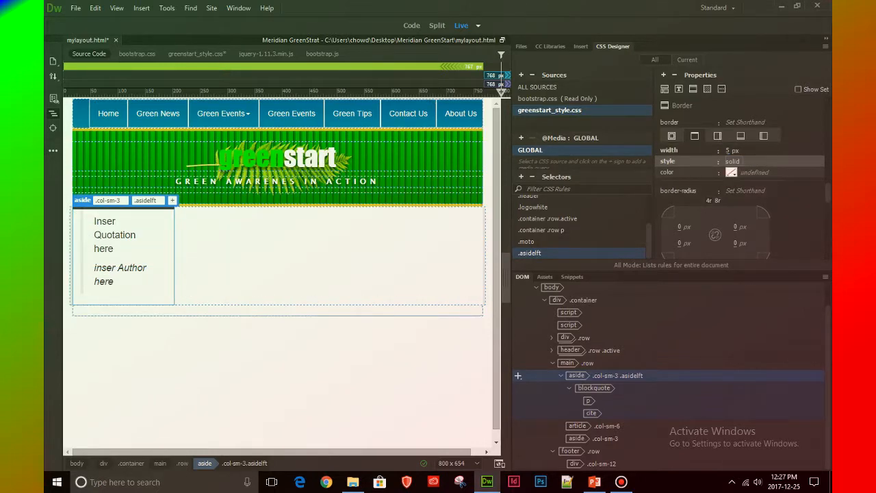
# Set the top border color of the .asidelft rule to #069
pyautogui.click(732, 173)
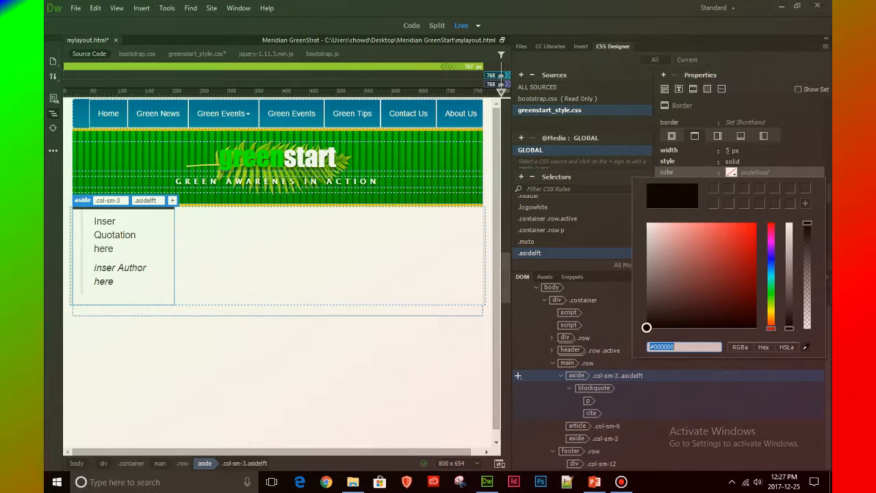
pyautogui.click(676, 347)
pyautogui.press('BackSpace')
pyautogui.press('BackSpace')
pyautogui.press('BackSpace')
pyautogui.press('BackSpace')
pyautogui.write('6699')
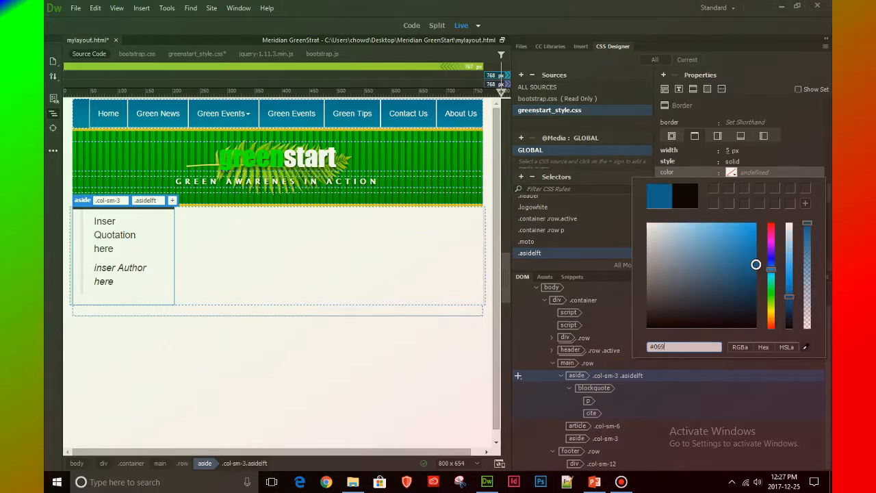
pyautogui.press('Return')
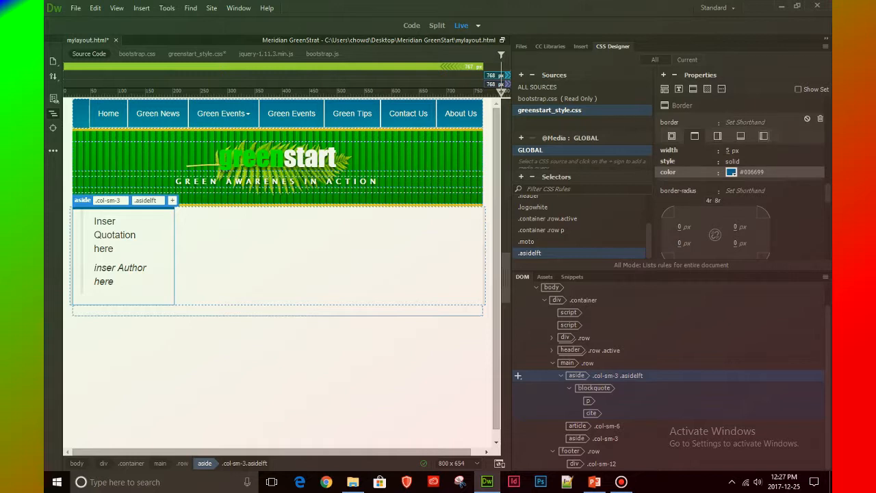
# Give the .asidelft rule a bottom border with a width of 3px and the solid style
pyautogui.click(740, 135)
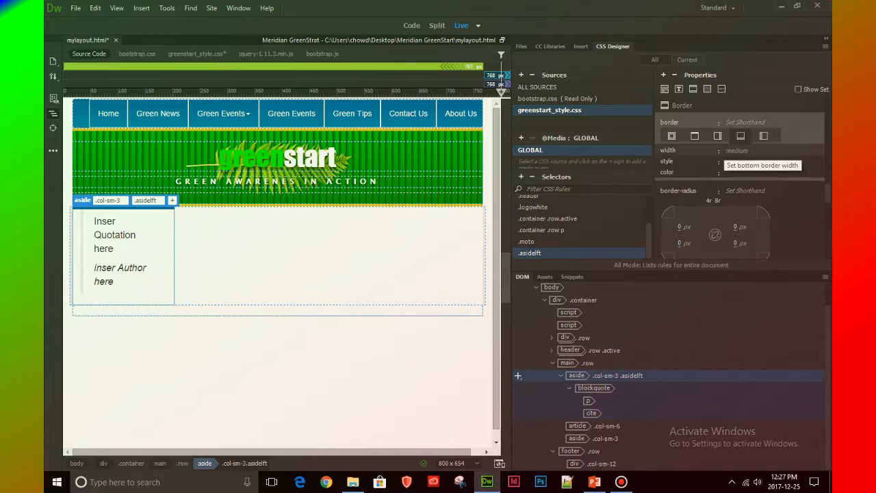
pyautogui.click(727, 151)
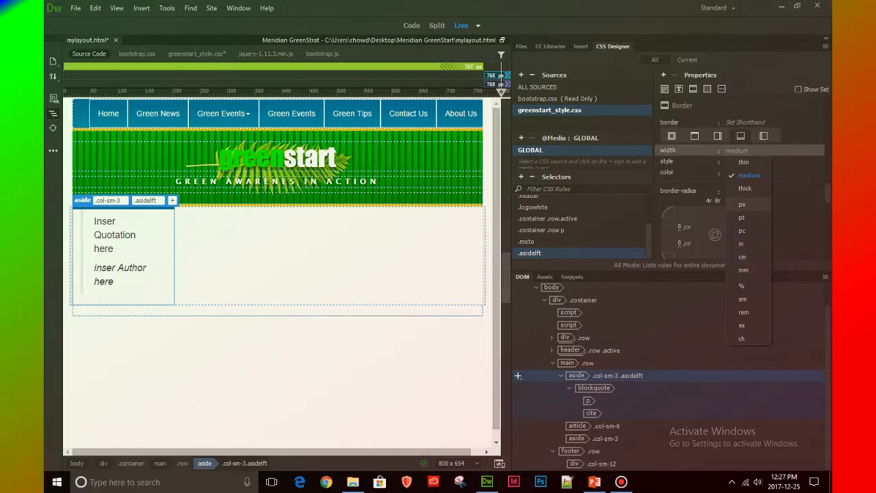
pyautogui.click(749, 205)
pyautogui.click(728, 150)
pyautogui.write('3pxpx')
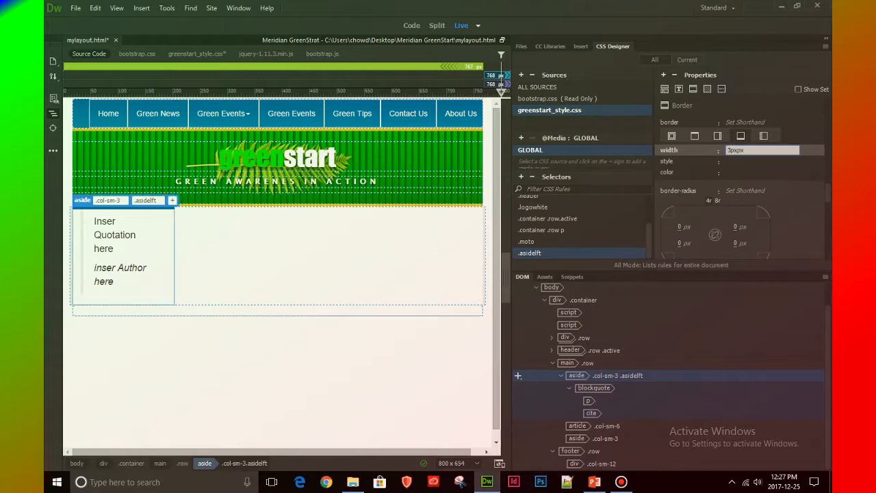
pyautogui.press('Delete')
pyautogui.press('Delete')
pyautogui.press('Return')
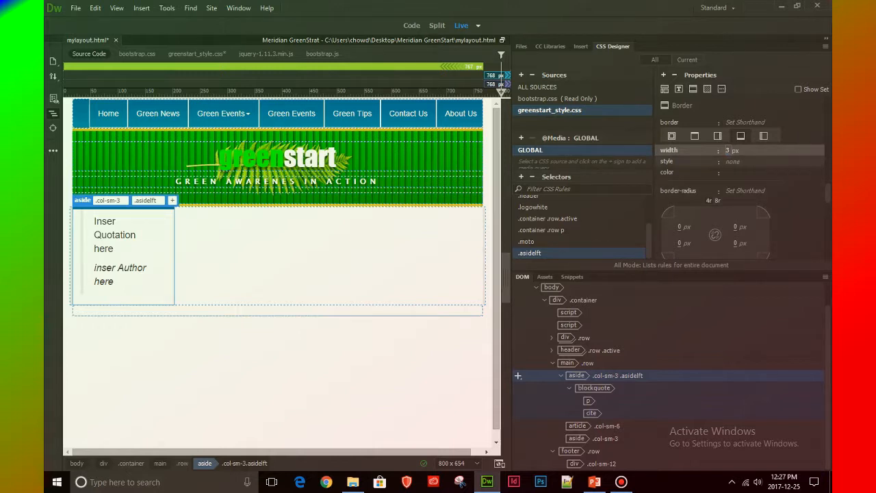
pyautogui.click(733, 161)
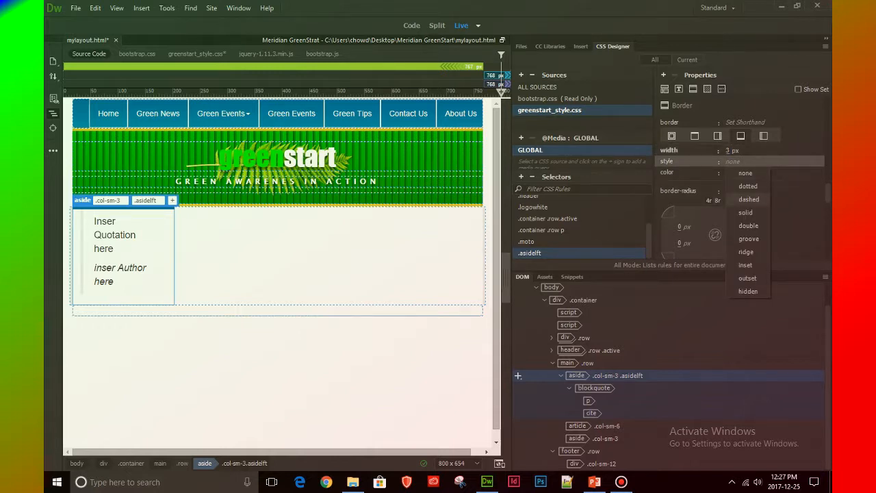
pyautogui.click(745, 212)
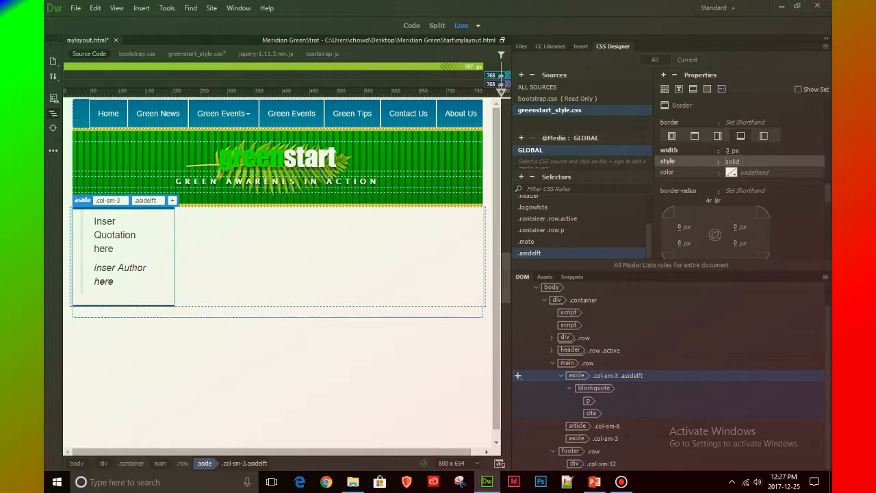
# Set the bottom border color of the .asidelft rule to #069
pyautogui.click(731, 171)
pyautogui.click(682, 347)
pyautogui.press('BackSpace')
pyautogui.press('BackSpace')
pyautogui.press('BackSpace')
pyautogui.press('BackSpace')
pyautogui.press('BackSpace')
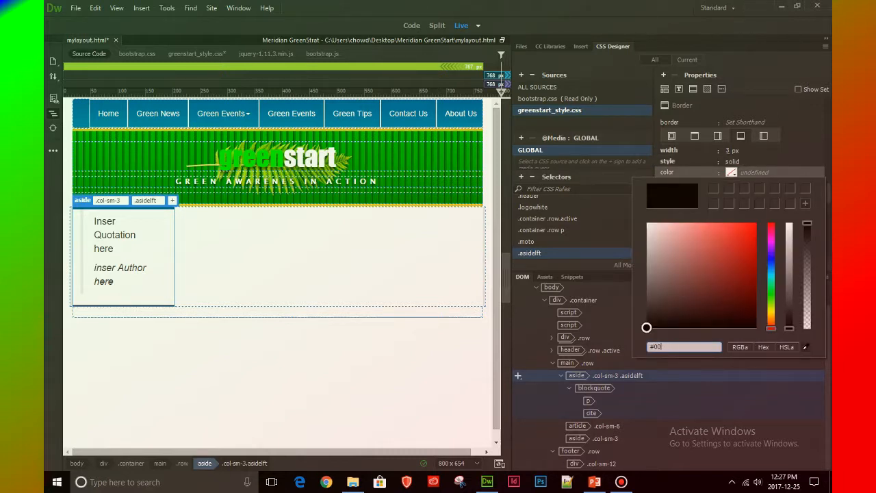
pyautogui.write('69')
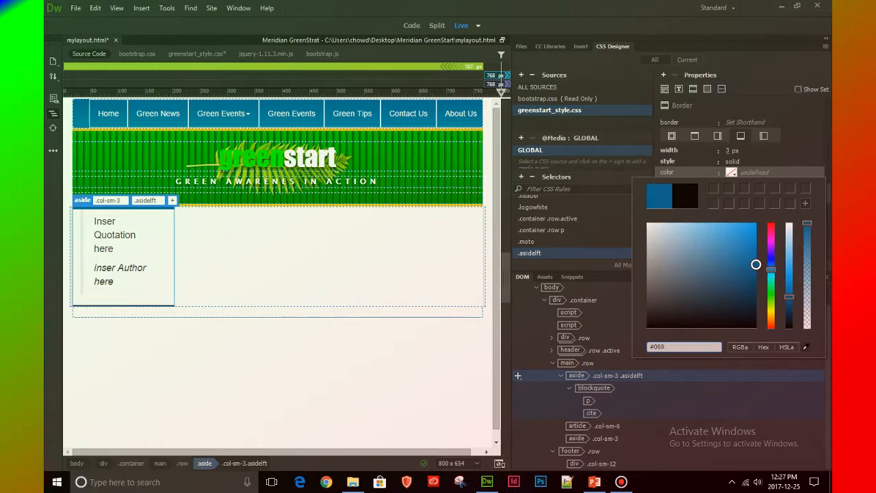
pyautogui.press('Return')
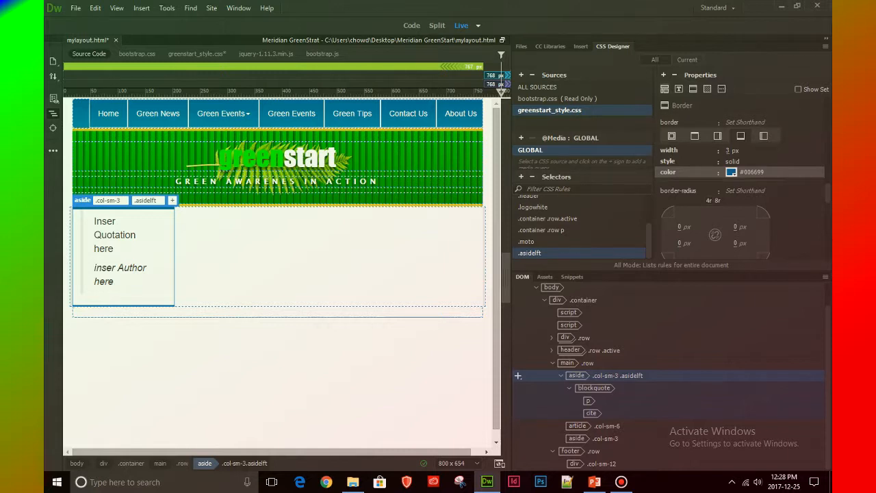
# Set the margin shorthand of the .asidelft rule to 1em 0px
pyautogui.click(664, 89)
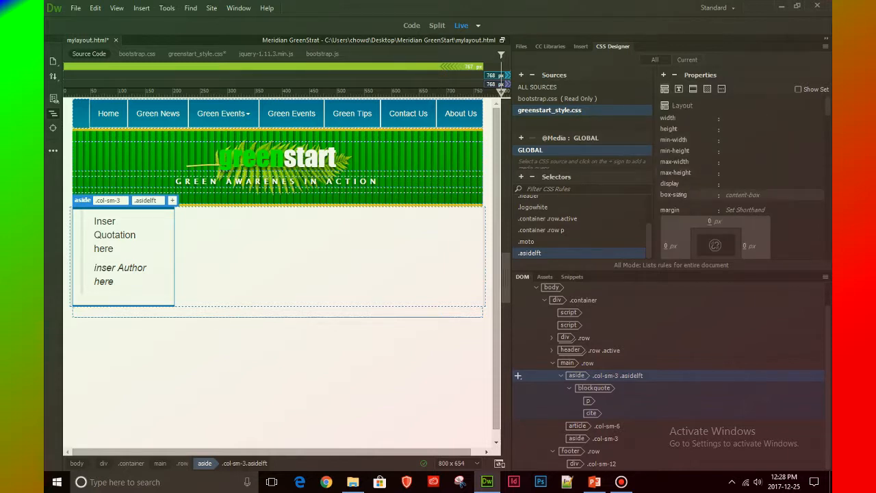
pyautogui.click(745, 210)
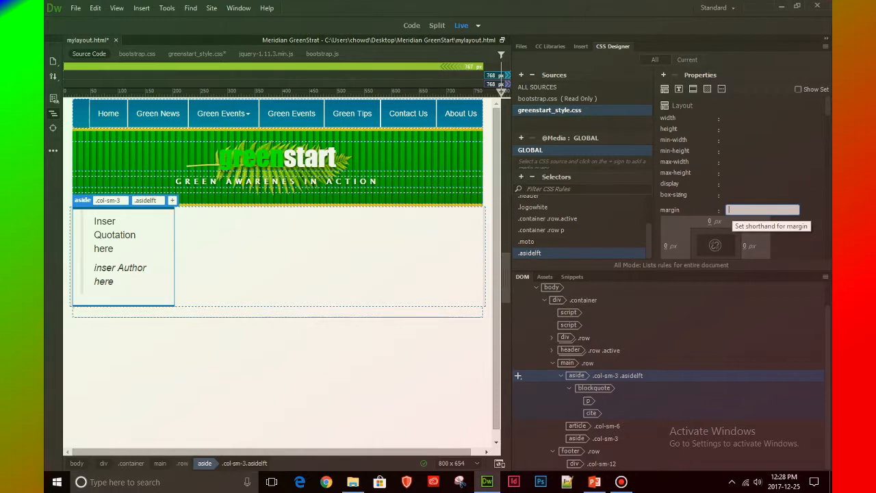
pyautogui.write('1e')
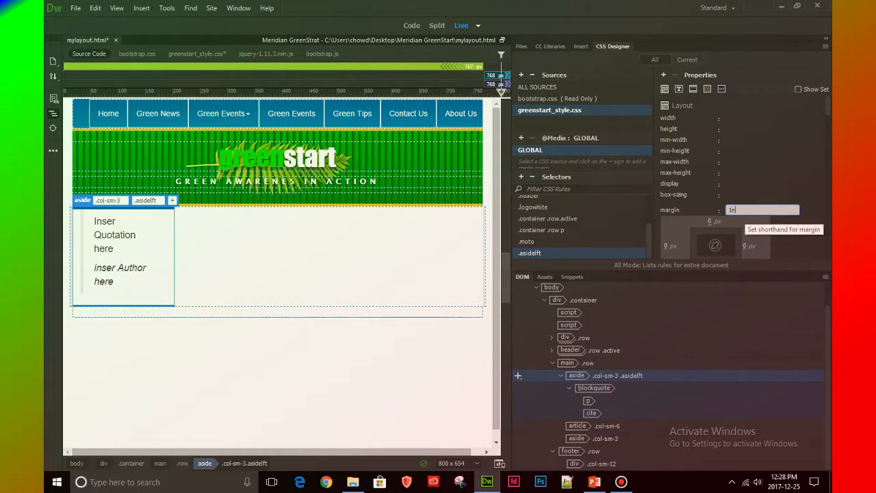
pyautogui.write('m 0px')
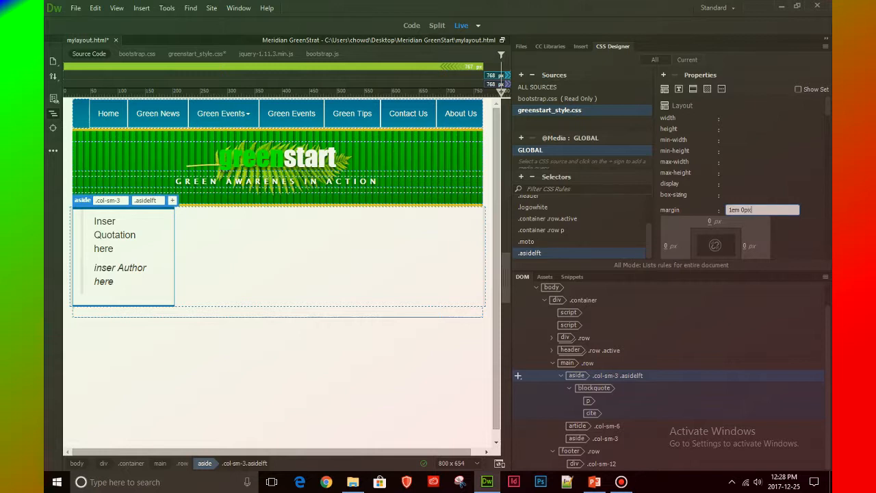
pyautogui.press('Return')
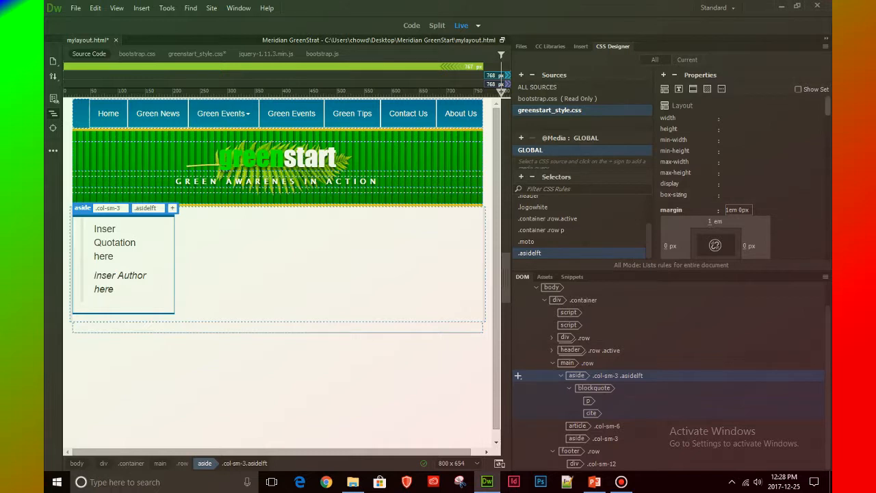
# Set the padding shorthand of the .asidelft rule to 1em 0px
pyautogui.scroll(-3, 745, 178)
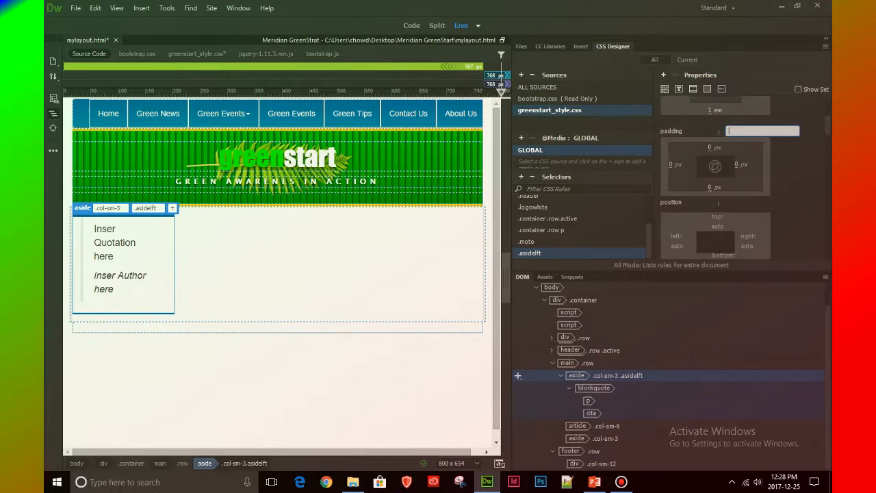
pyautogui.write('1em')
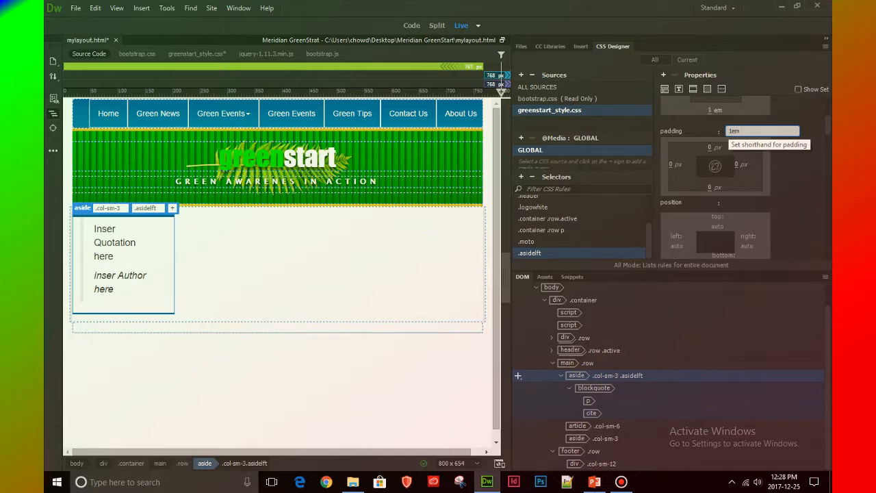
pyautogui.write(' 0px')
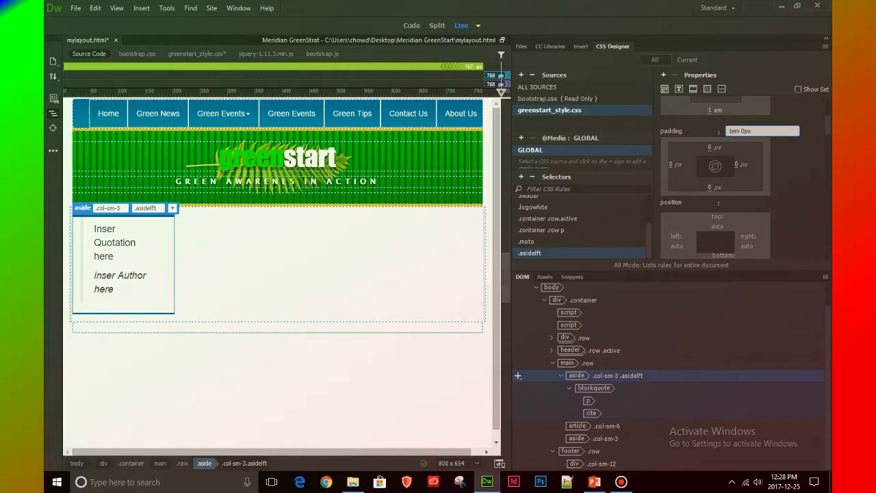
pyautogui.press('Return')
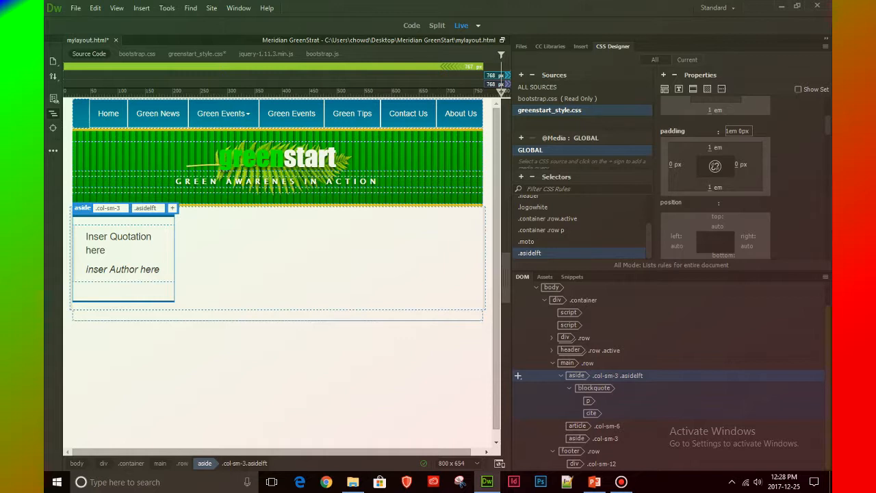
# Create the selector .row .col-sm-3.asidelft blockquote in greenstart_style.css for the aside's blockquote element
pyautogui.click(518, 388)
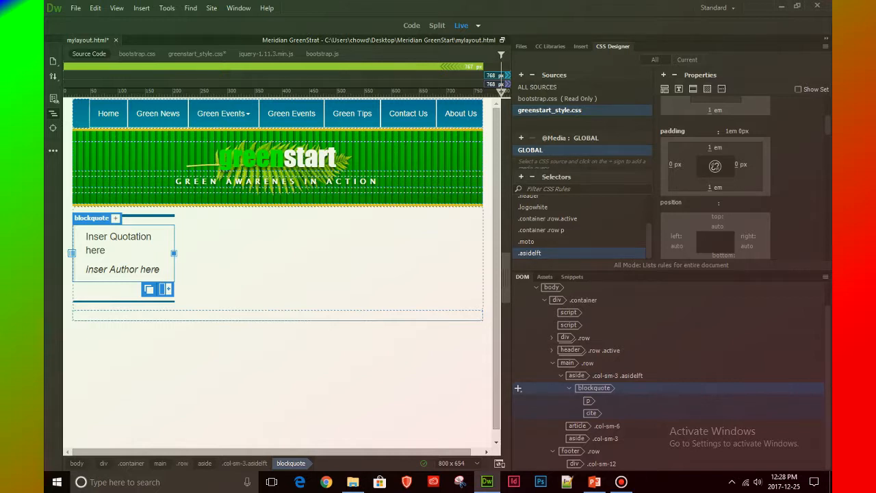
pyautogui.click(521, 176)
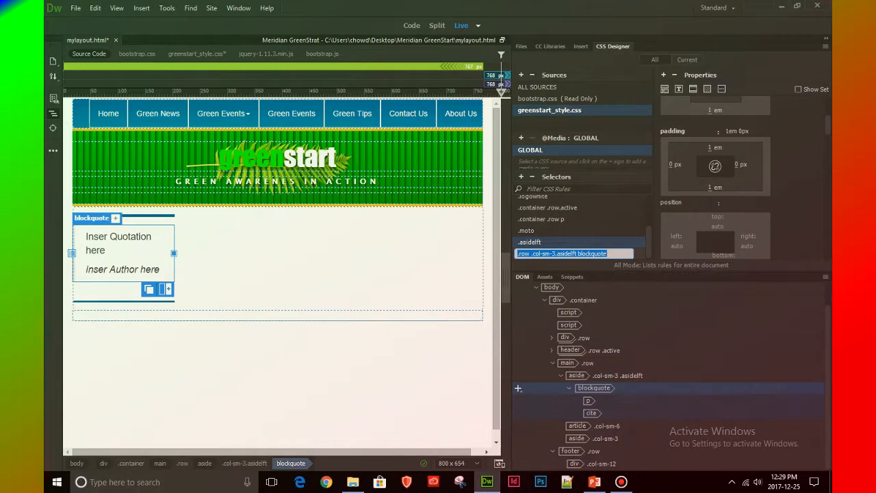
pyautogui.press('Return')
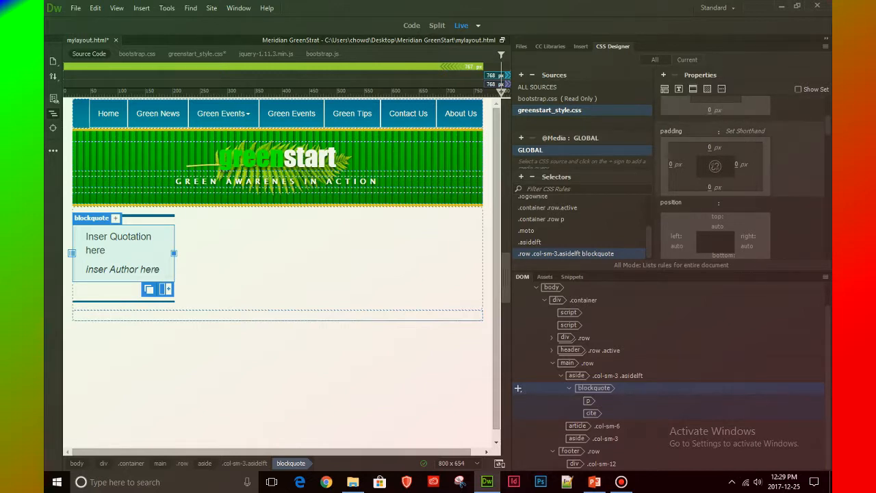
# Set the margin shorthand of the blockquote rule to 0px 0px 20px 0px
pyautogui.scroll(3, 743, 178)
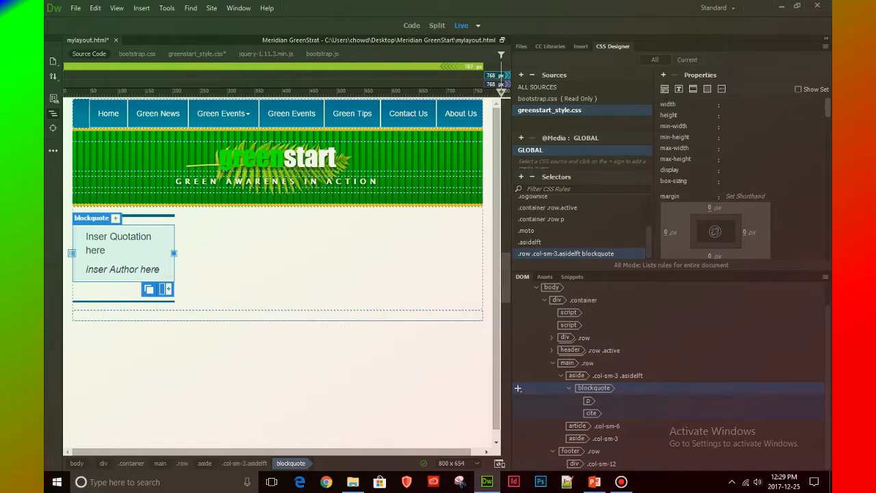
pyautogui.click(743, 196)
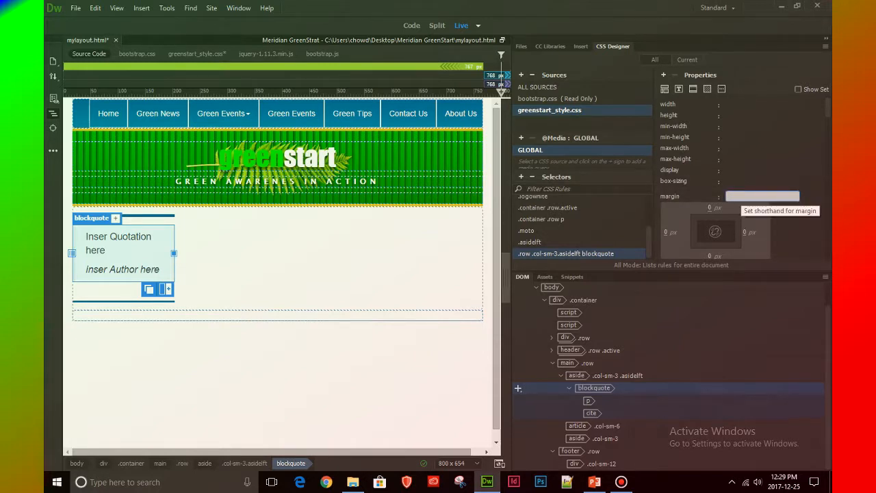
pyautogui.write('0px 0px 20px 0px')
pyautogui.press('Return')
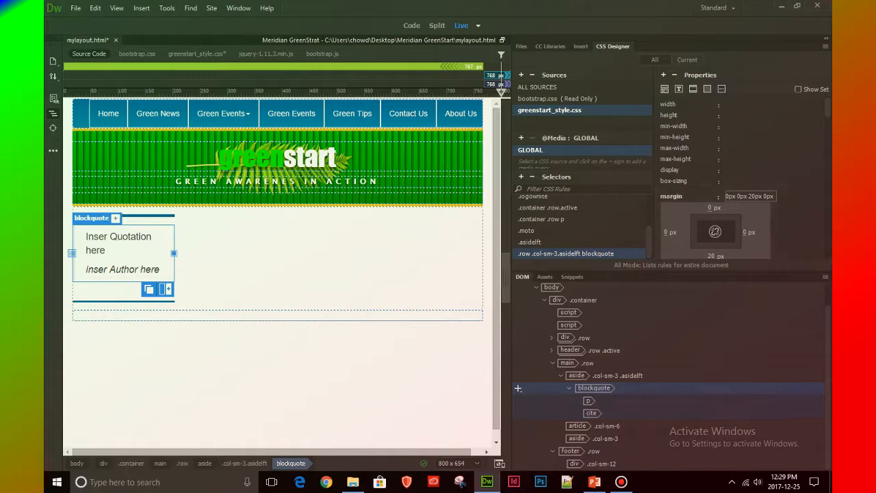
# Set the padding shorthand of the blockquote rule to 0
pyautogui.scroll(-2, 672, 237)
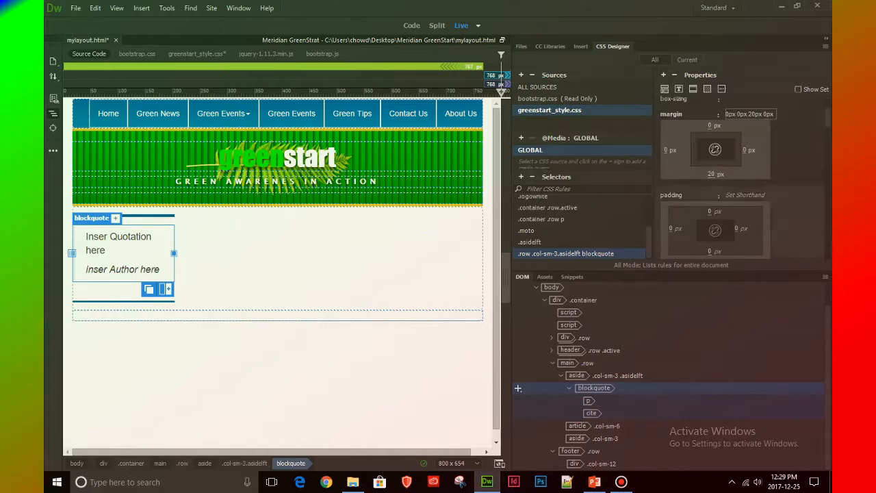
pyautogui.click(745, 195)
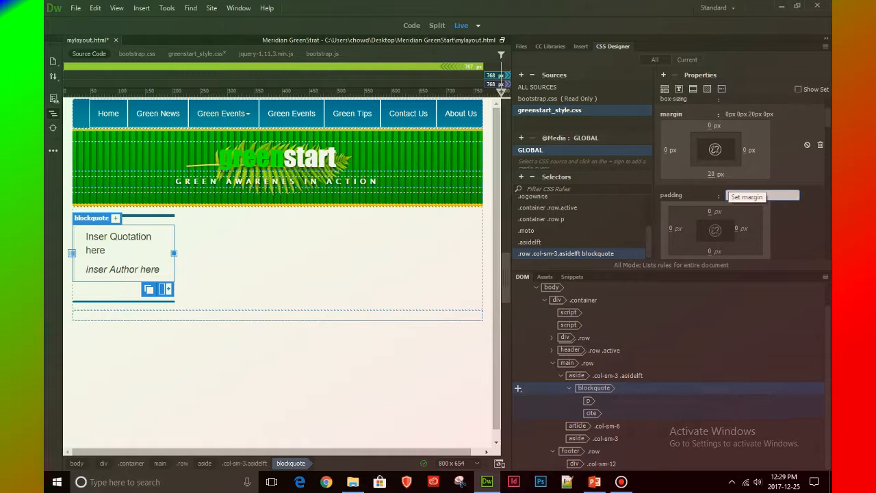
pyautogui.write('0')
pyautogui.press('Return')
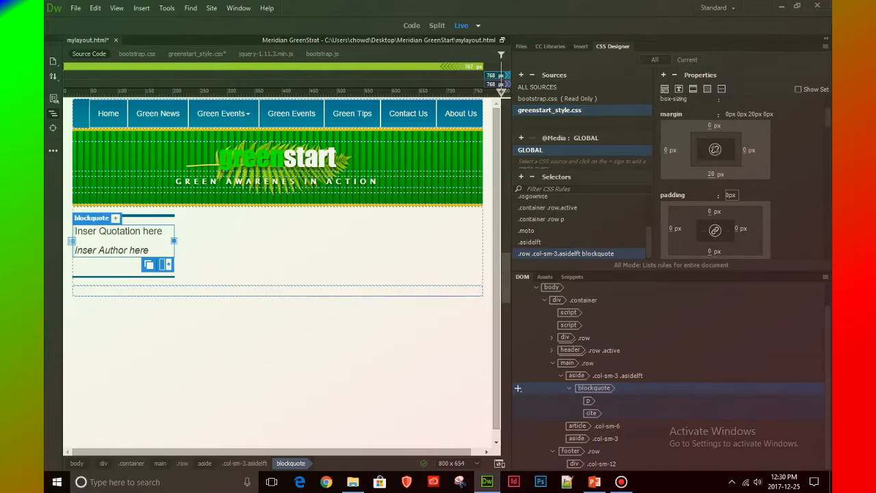
# Create the selector .col-sm-3.asidelft blockquote p for the quotation paragraph and select that rule
pyautogui.click(518, 400)
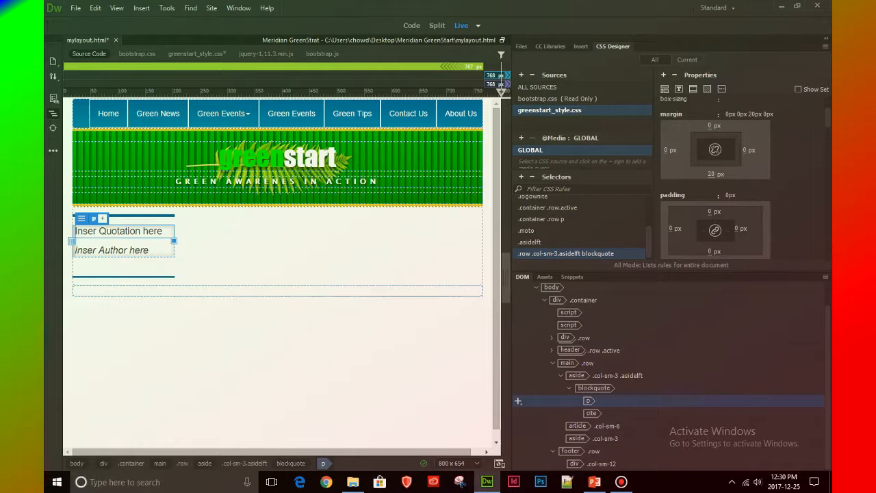
pyautogui.click(521, 177)
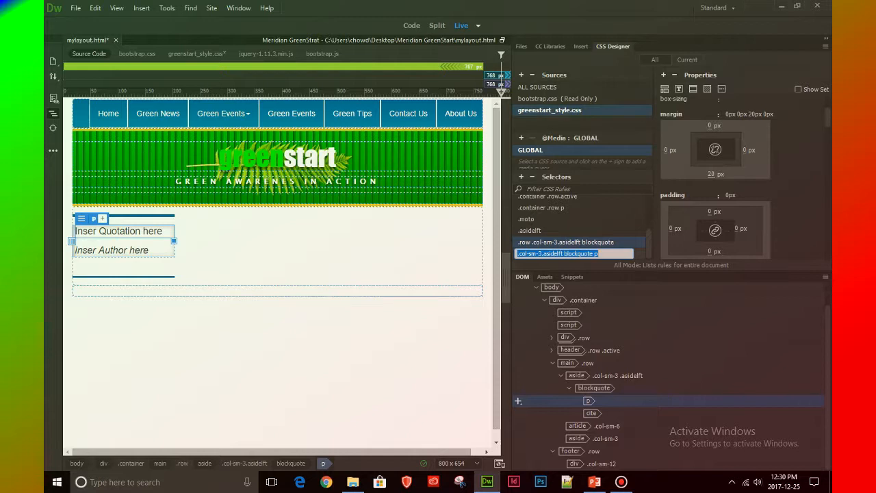
pyautogui.press('Return')
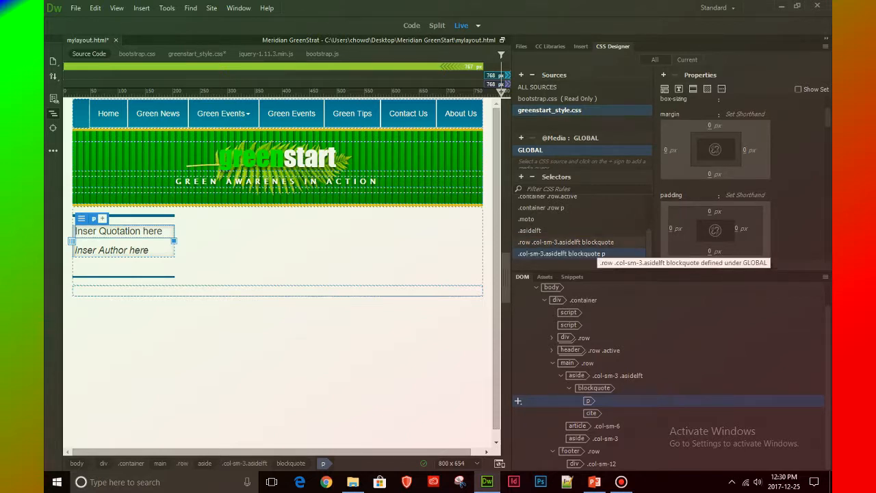
pyautogui.click(596, 243)
pyautogui.click(597, 253)
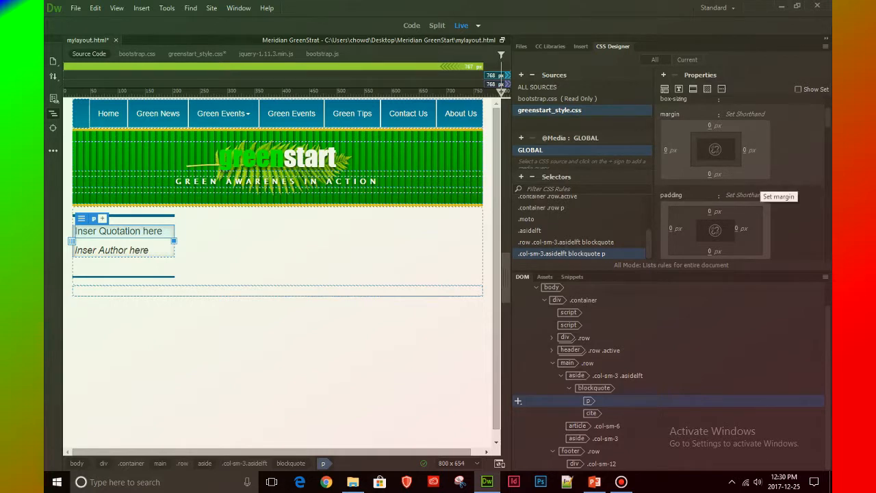
# Set the margin shorthand of the blockquote p rule to 0px 0px 5px 0px
pyautogui.click(745, 113)
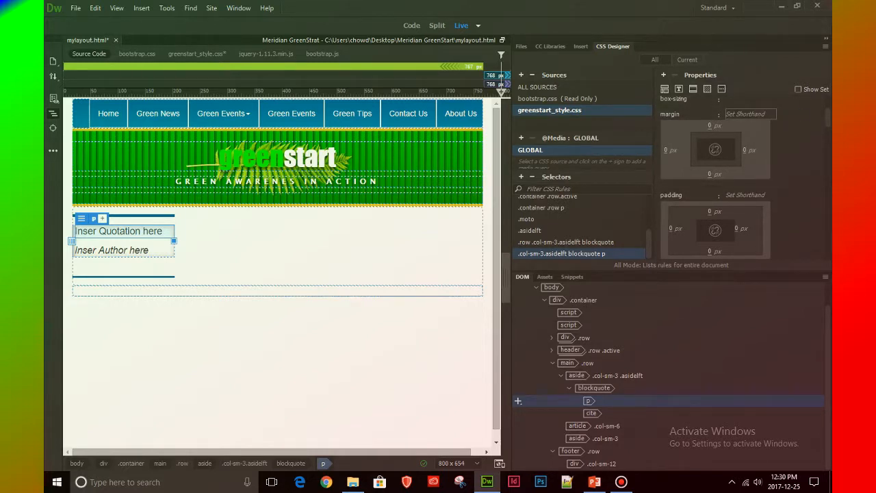
pyautogui.write('0px 0px ')
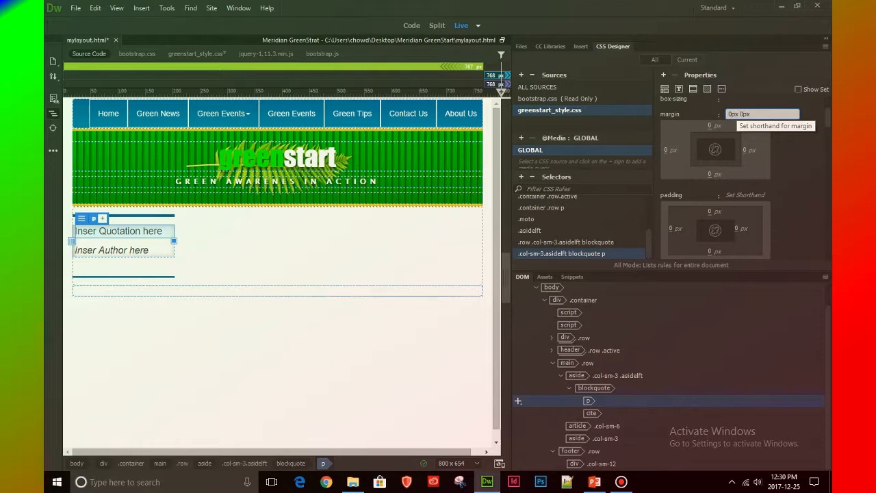
pyautogui.write('5px')
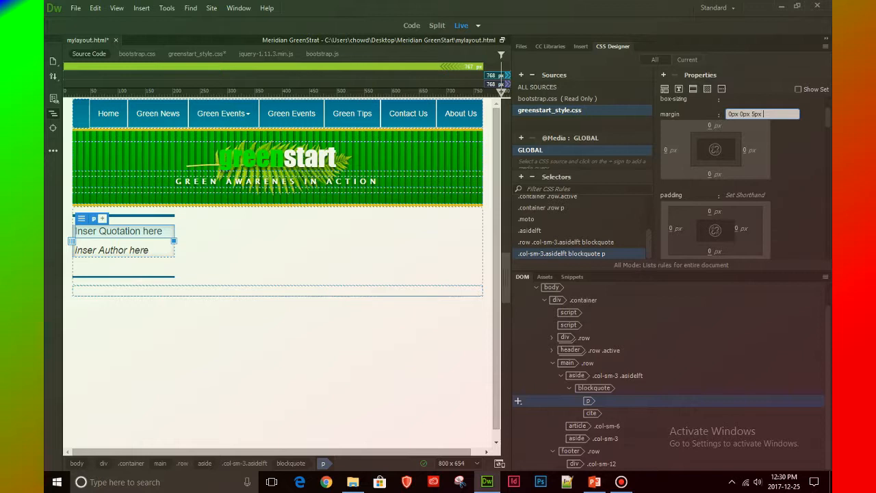
pyautogui.write(' 0p')
pyautogui.write('x')
pyautogui.press('Return')
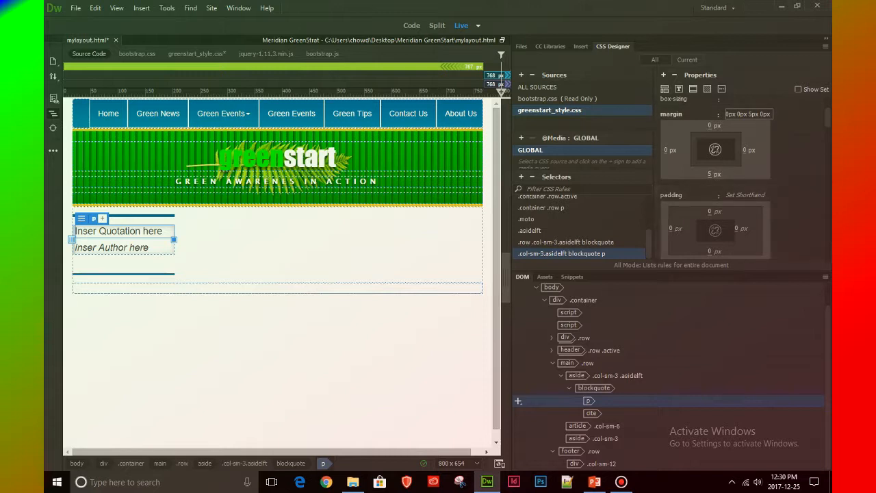
# Set the padding shorthand of the blockquote p rule to 0px .5em and its text-indent to -1em
pyautogui.click(733, 195)
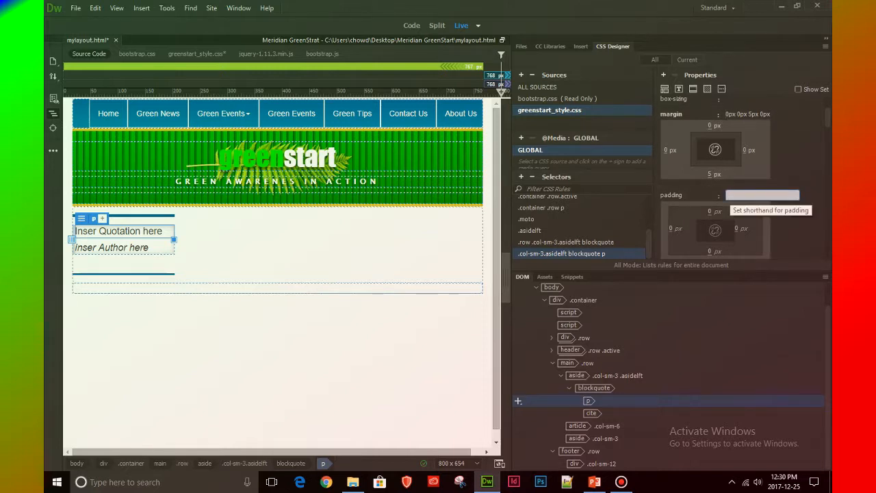
pyautogui.write('0px .5em')
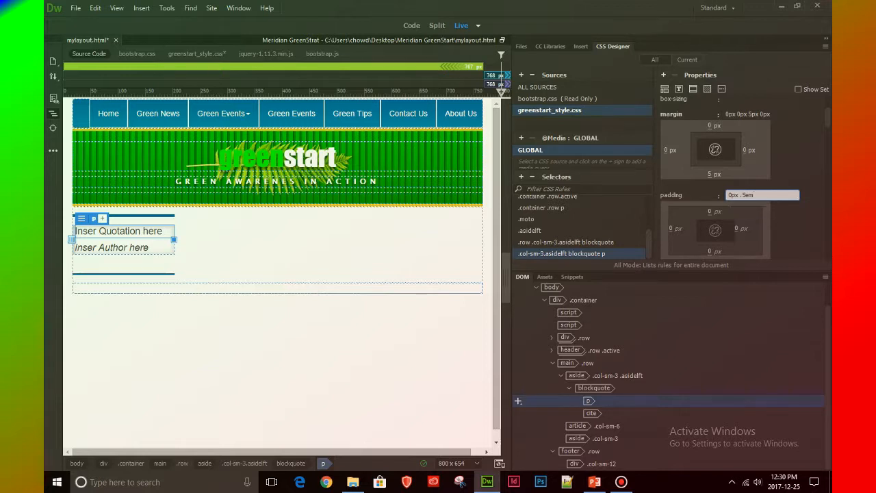
pyautogui.press('Return')
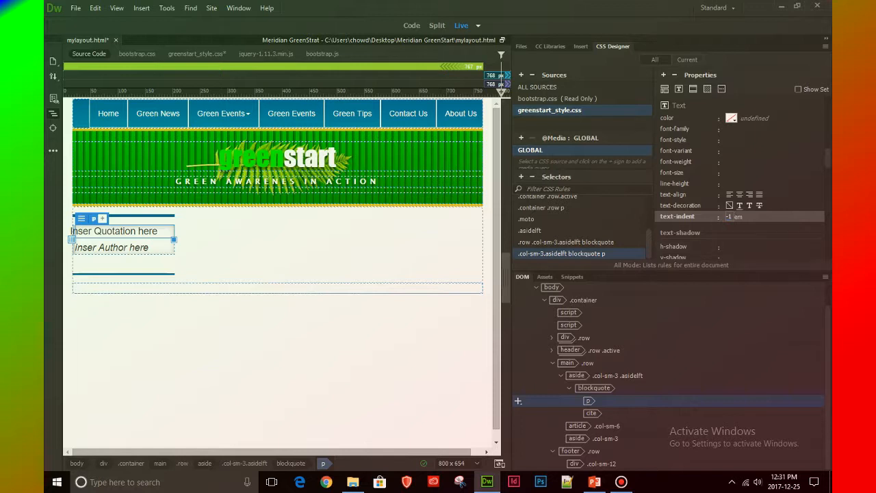
# Create the selector .col-sm-3.asidelft blockquote cite for the author line and select that rule
pyautogui.click(591, 414)
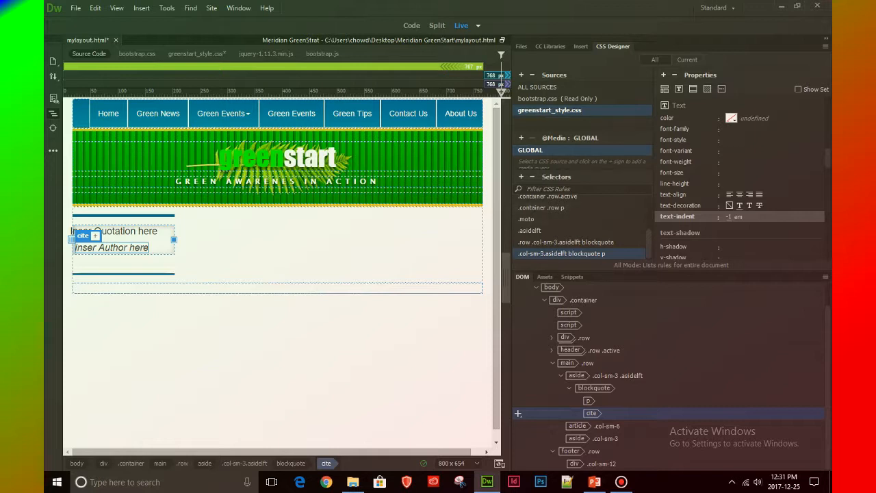
pyautogui.click(520, 177)
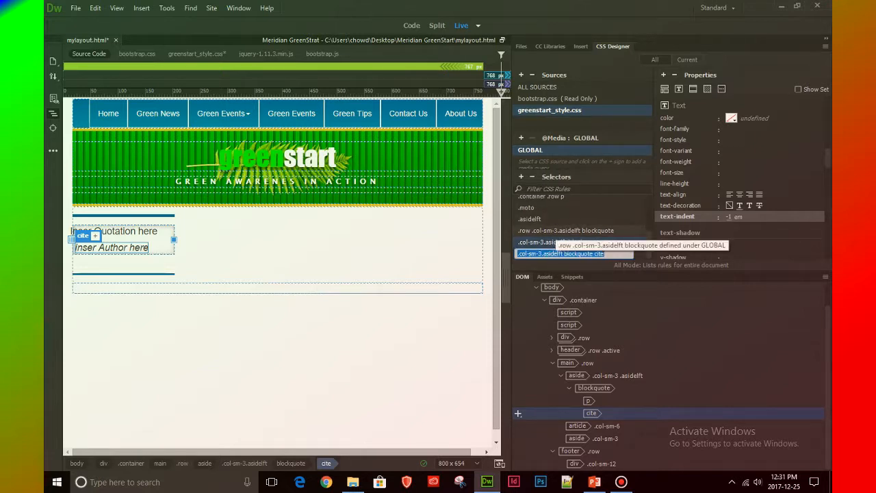
pyautogui.press('Return')
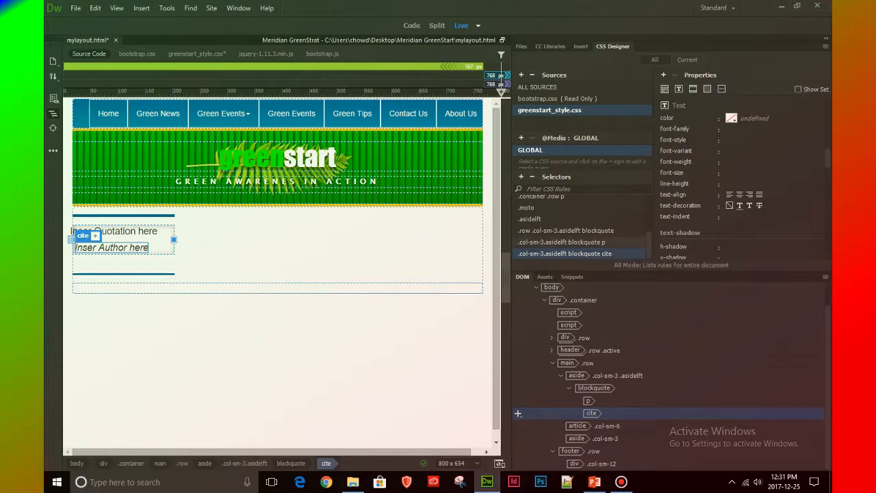
pyautogui.click(584, 242)
pyautogui.click(581, 253)
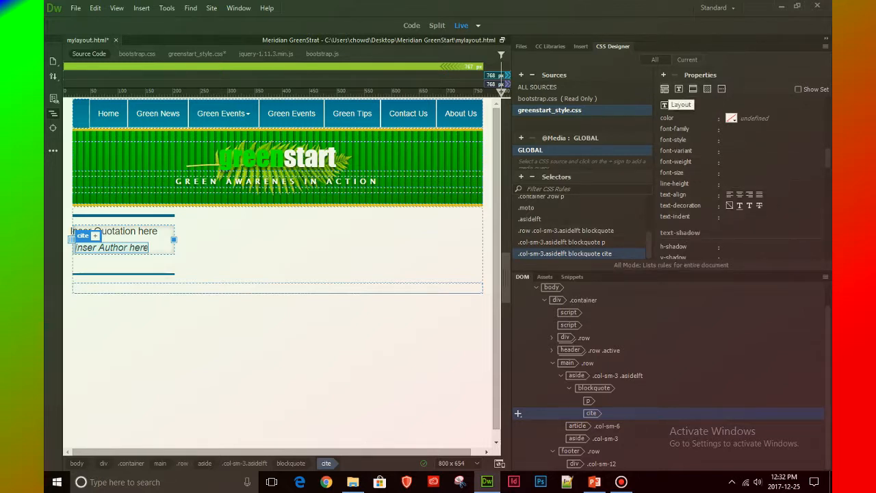
# Add the display property with the value block to the blockquote cite rule
pyautogui.click(663, 89)
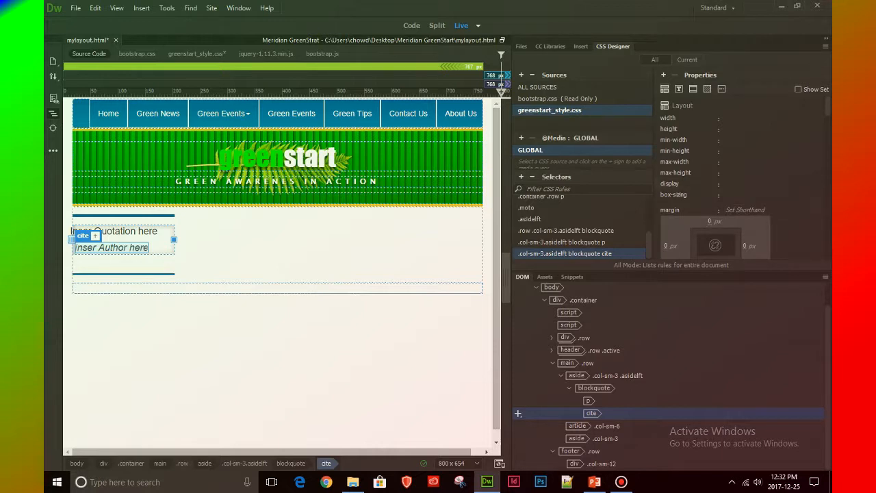
pyautogui.click(663, 75)
pyautogui.write('di')
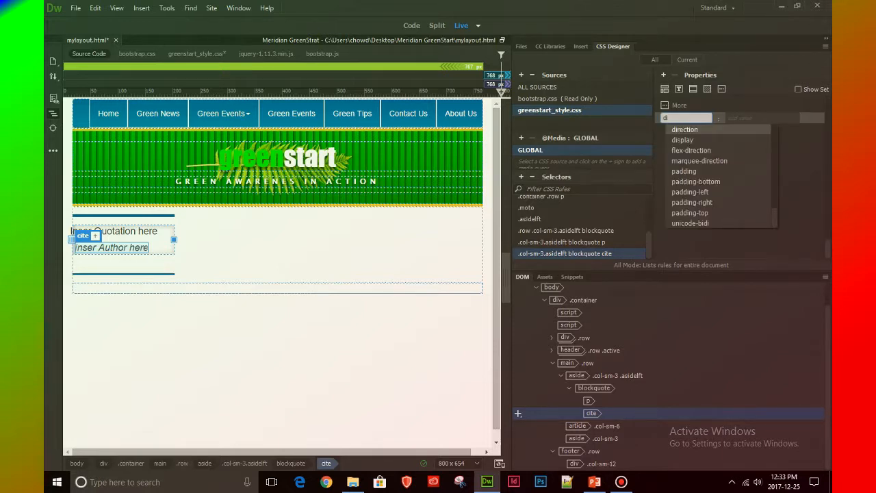
pyautogui.press('Down')
pyautogui.press('Return')
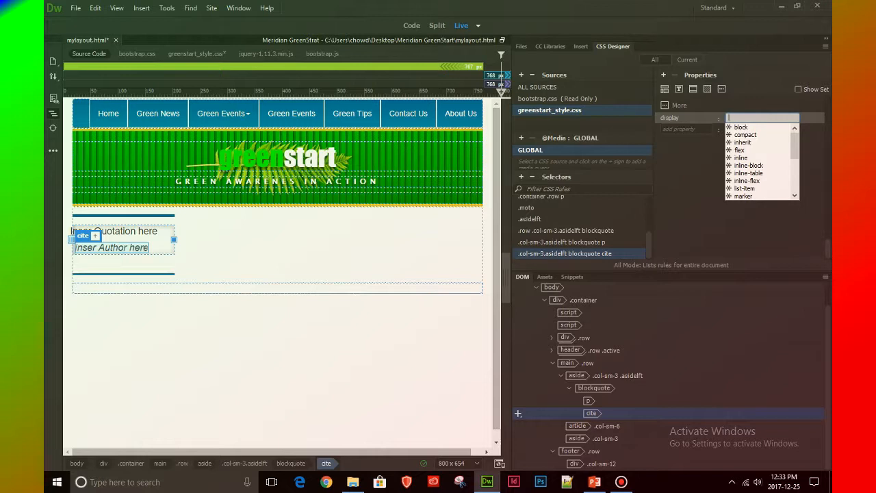
pyautogui.write('bl')
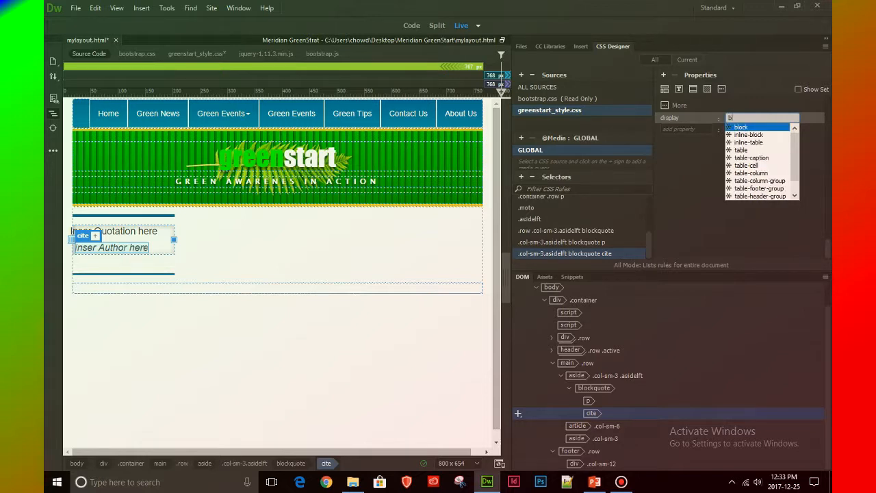
pyautogui.press('Return')
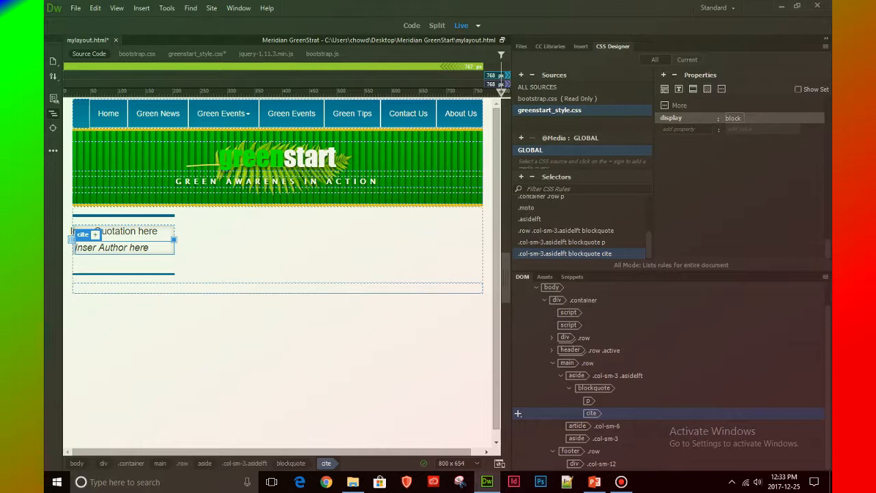
# Add a padding property of 0px 10px to the blockquote cite rule
pyautogui.press('Tab')
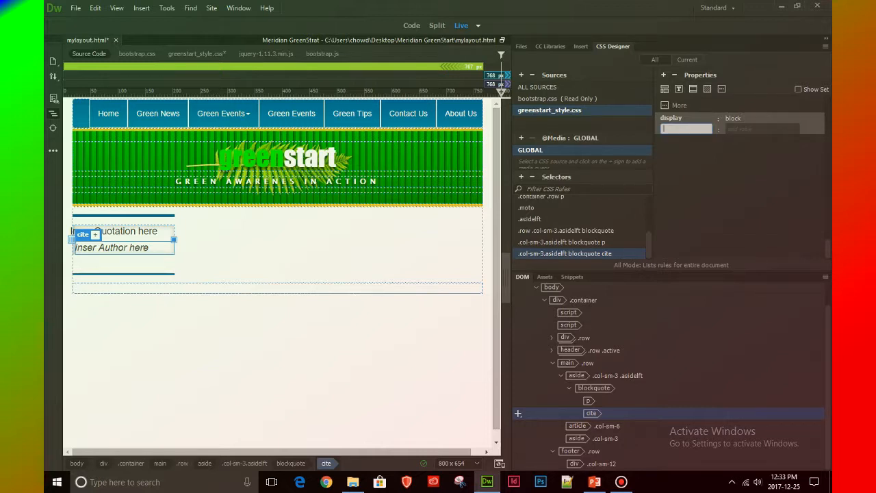
pyautogui.write('pa')
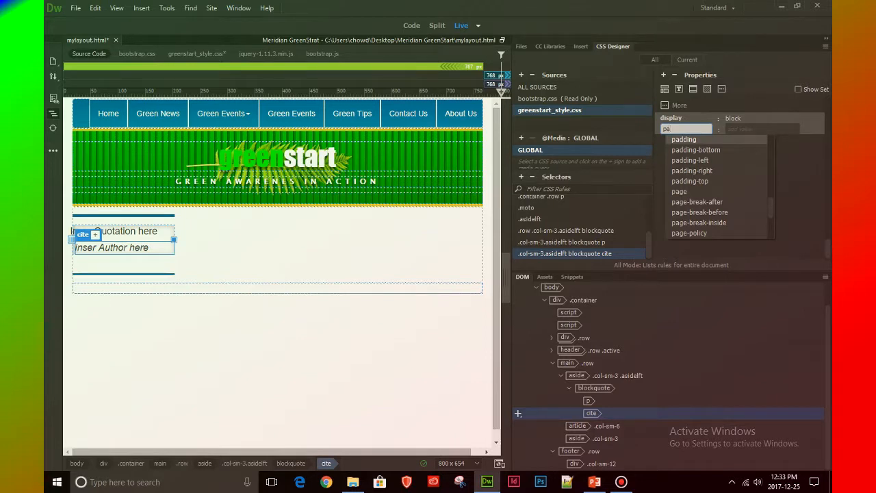
pyautogui.press('Down')
pyautogui.press('Up')
pyautogui.press('Return')
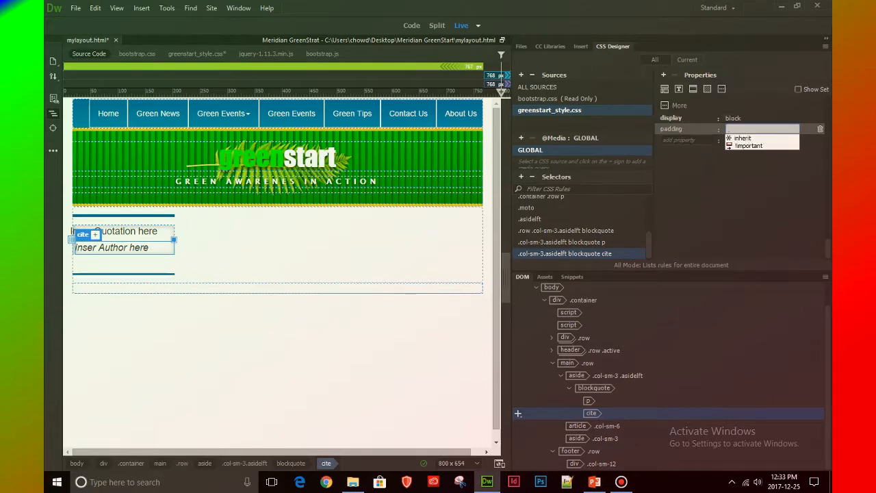
pyautogui.write('0px')
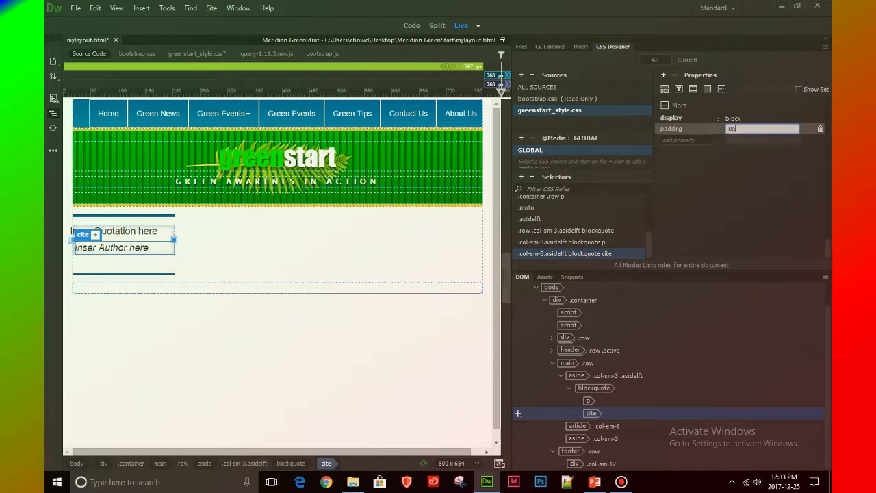
pyautogui.write(' 10px')
pyautogui.press('Return')
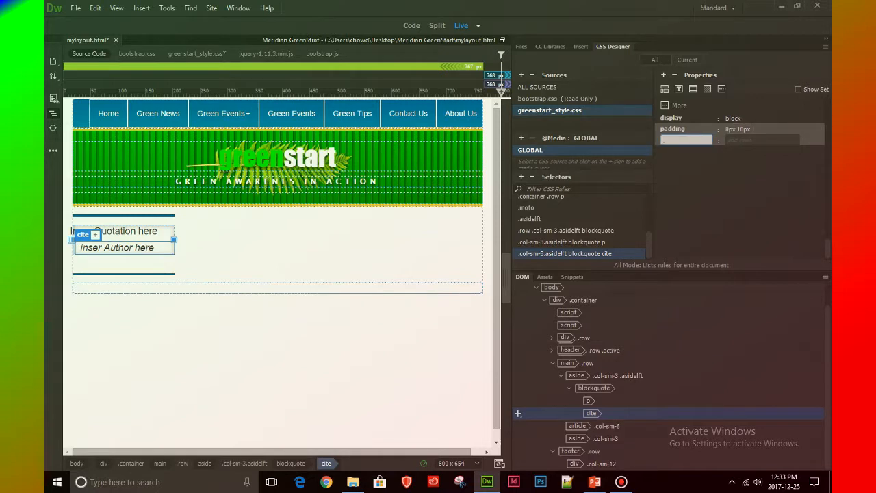
# Add the font-style property with the value italic to the blockquote cite rule
pyautogui.write('font')
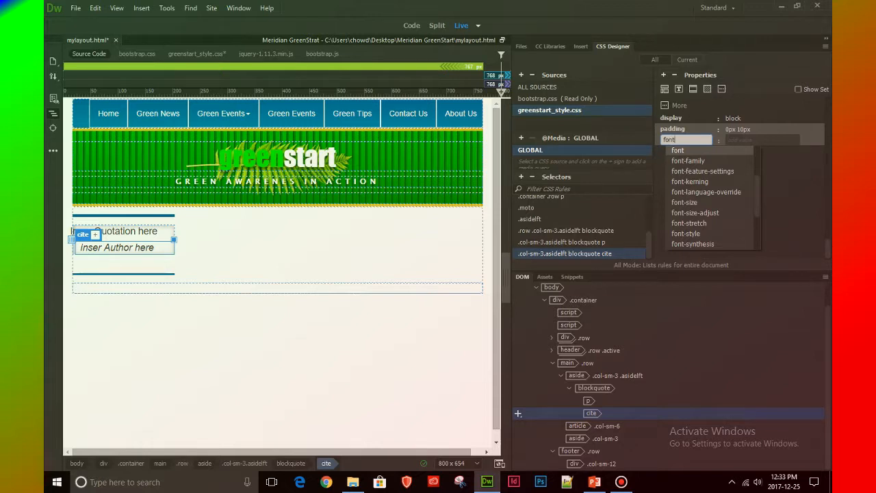
pyautogui.click(686, 233)
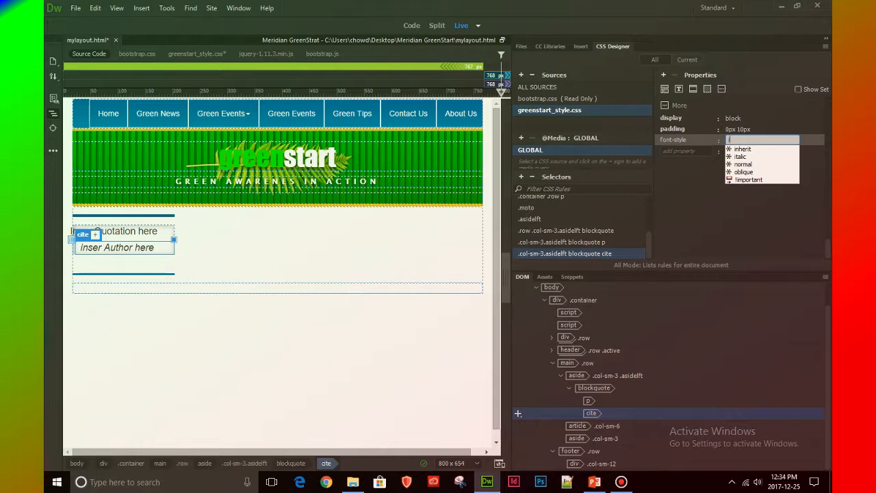
pyautogui.write('ita')
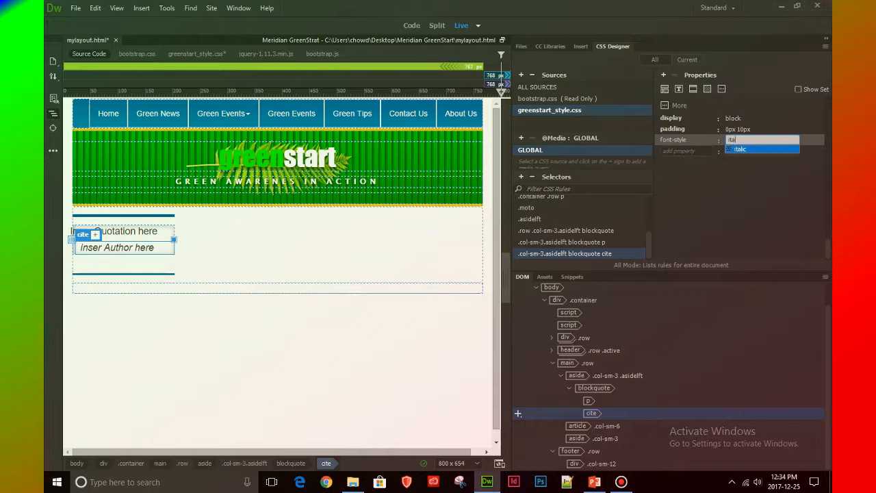
pyautogui.press('Return')
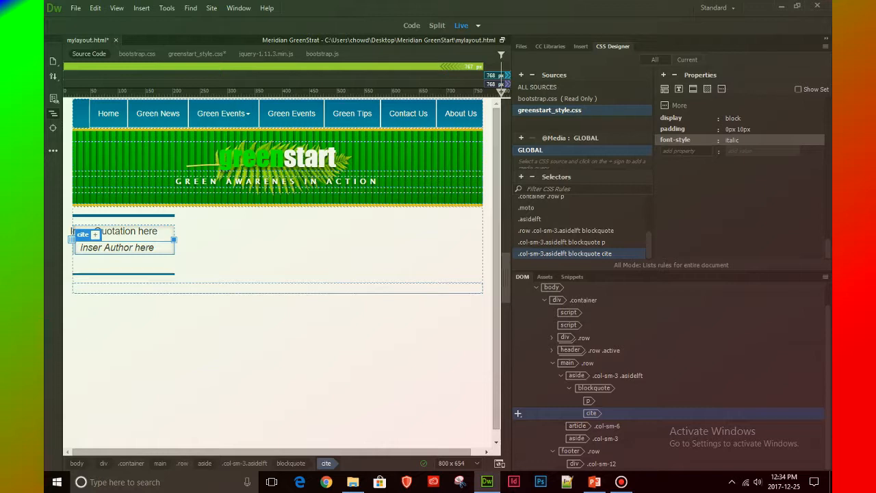
# Add the text-align property with the value right to the blockquote cite rule
pyautogui.click(687, 151)
pyautogui.write('t')
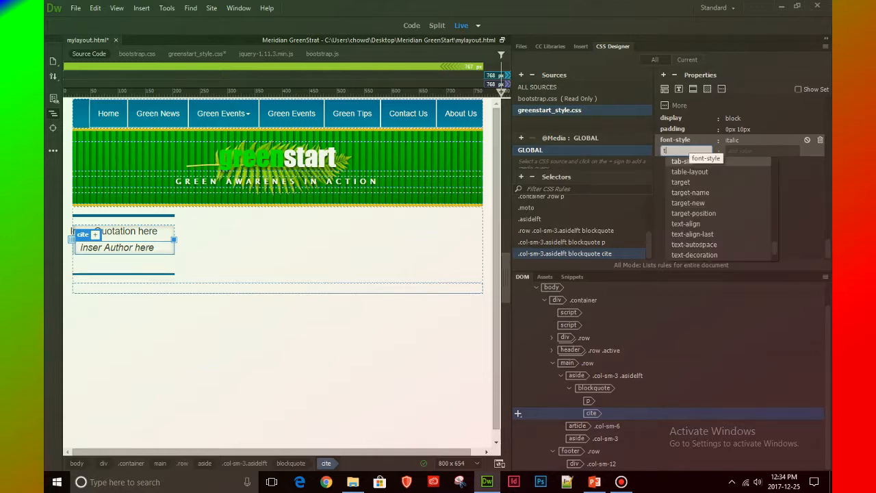
pyautogui.write('ex')
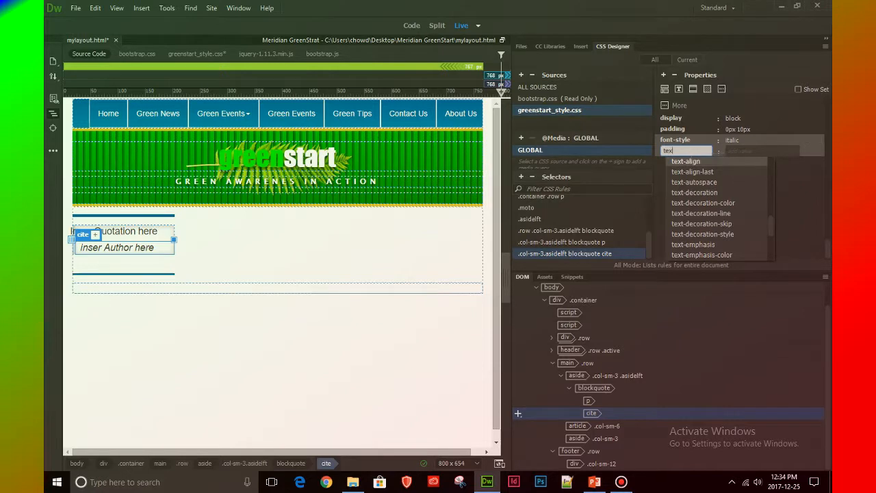
pyautogui.press('Return')
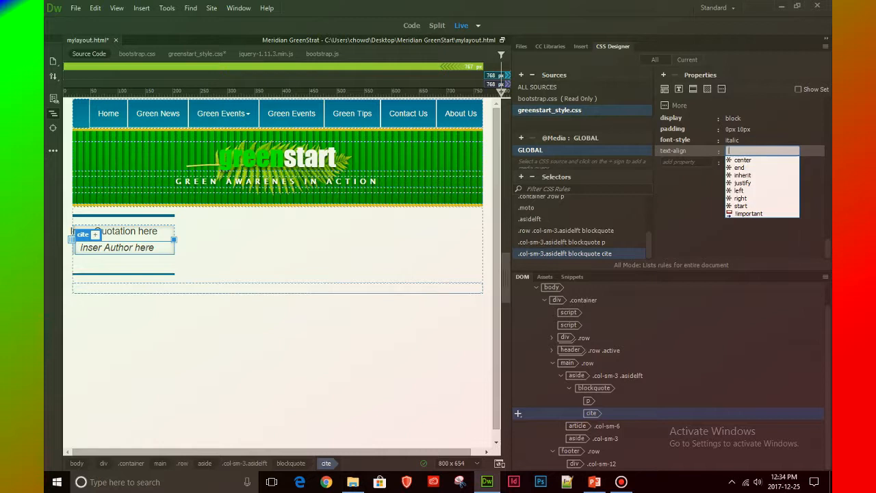
pyautogui.write('right')
pyautogui.press('Return')
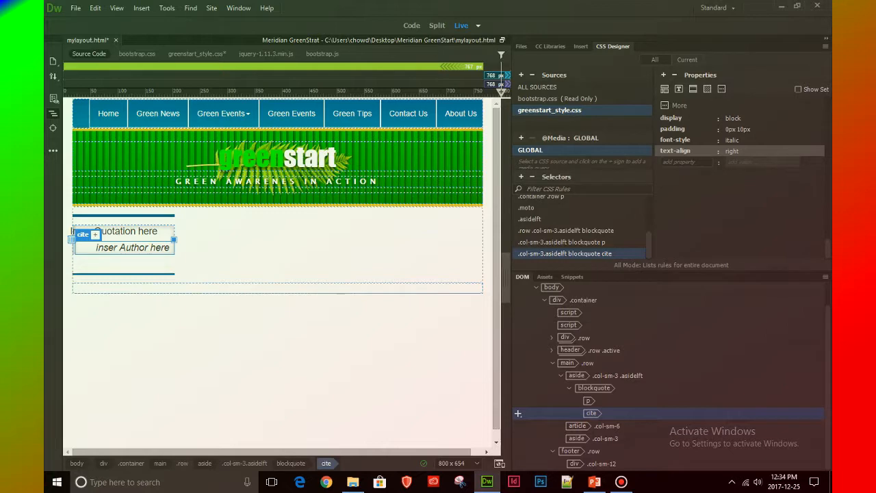
# Widen the document view to about 1109 px and inspect the main row and the quotation paragraph
pyautogui.moveTo(511, 241); pyautogui.dragTo(680, 241)
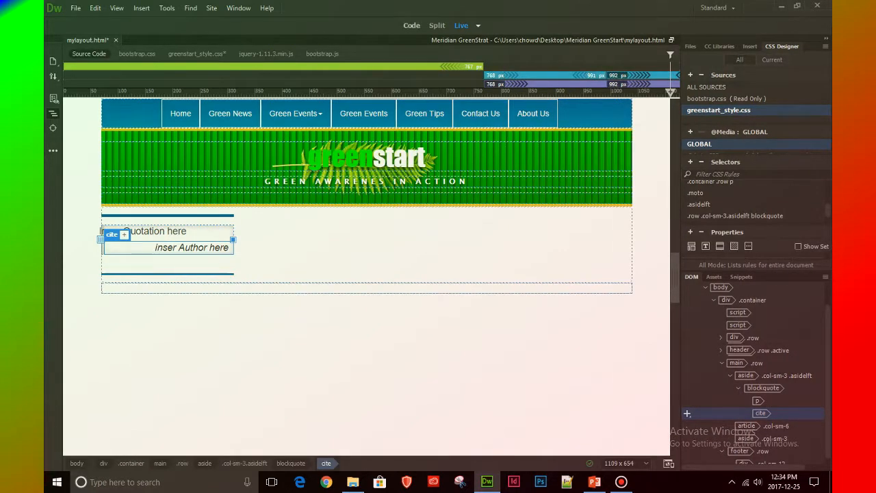
pyautogui.click(383, 245)
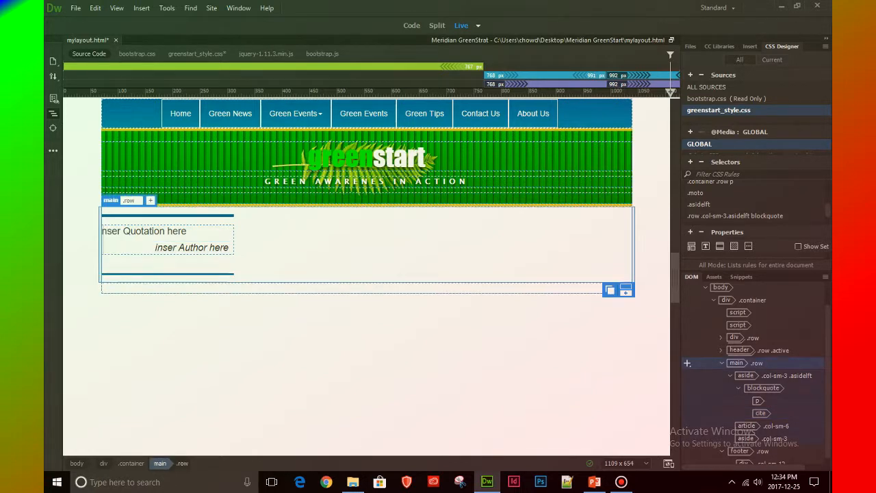
pyautogui.click(101, 231)
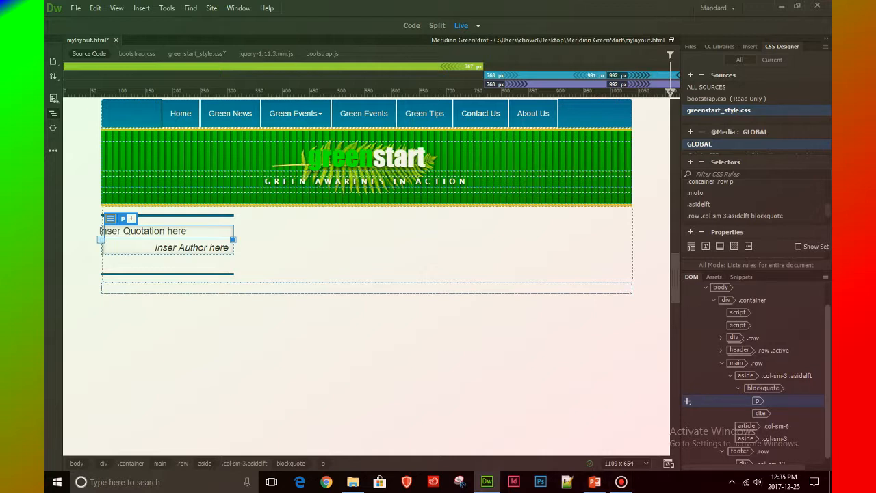
pyautogui.moveTo(827, 383); pyautogui.dragTo(827, 389)
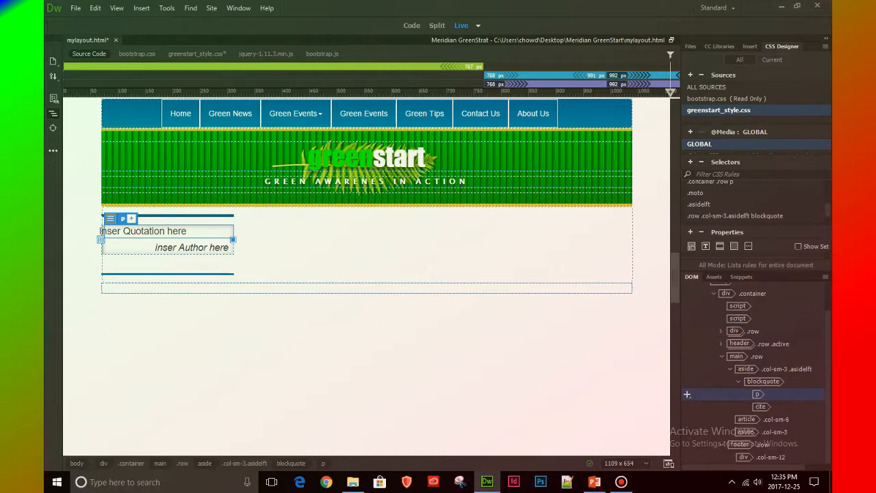
# Insert a div as a child of the article .col-sm-6 element in the main row
pyautogui.click(746, 418)
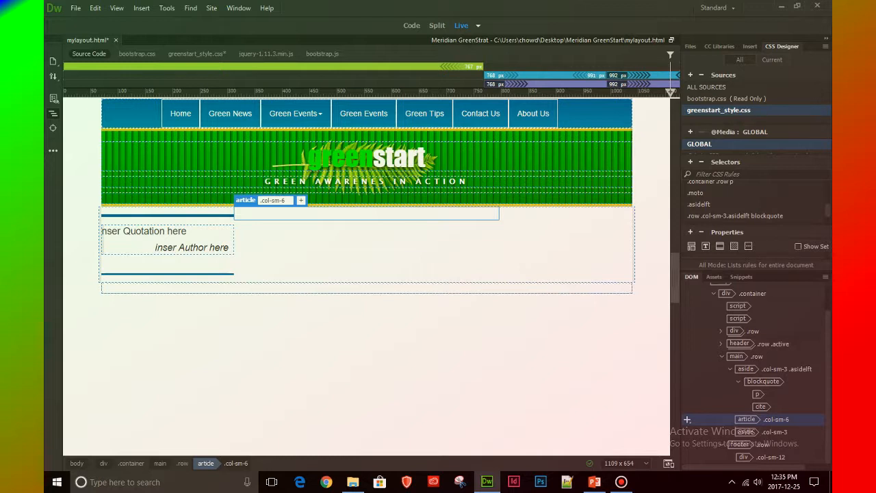
pyautogui.click(750, 47)
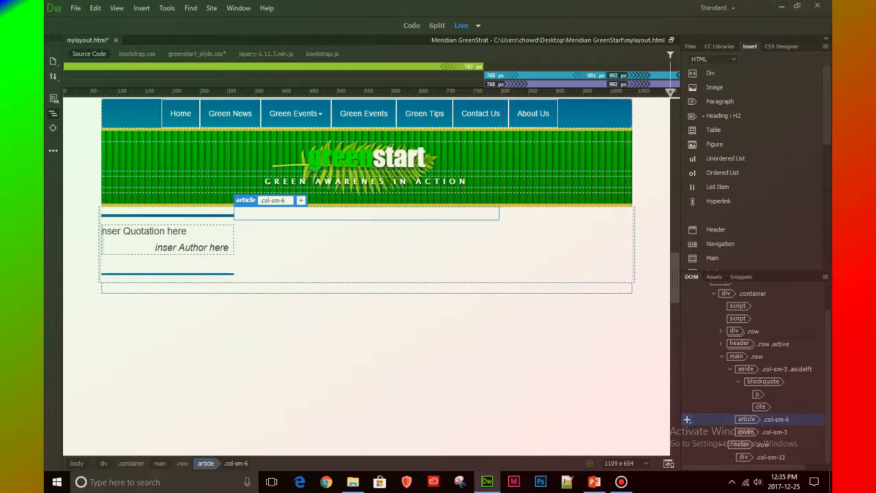
pyautogui.click(687, 419)
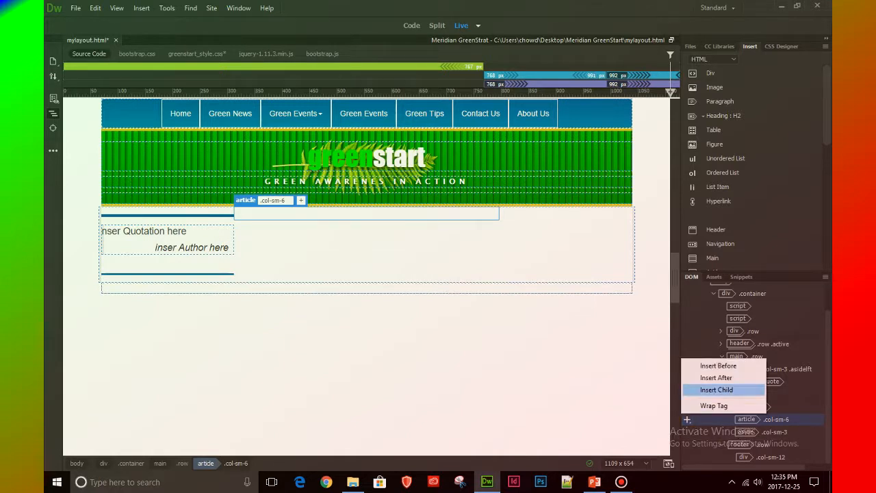
pyautogui.click(716, 389)
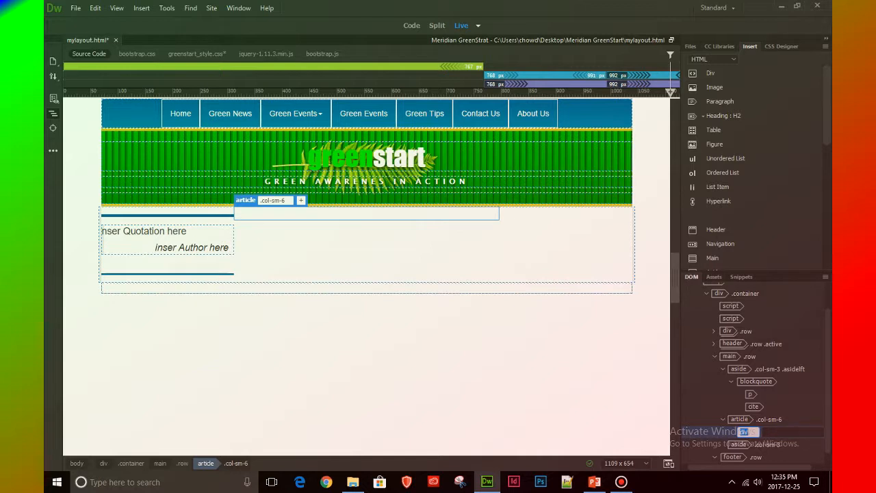
pyautogui.press('Return')
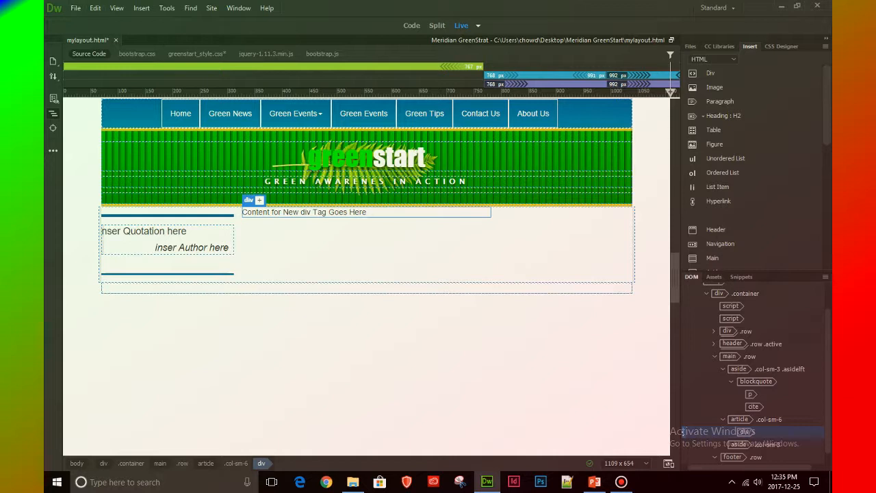
# Undo the div insertion and nest an H1 heading inside the article .col-sm-6 element of the main row
pyautogui.click(95, 7)
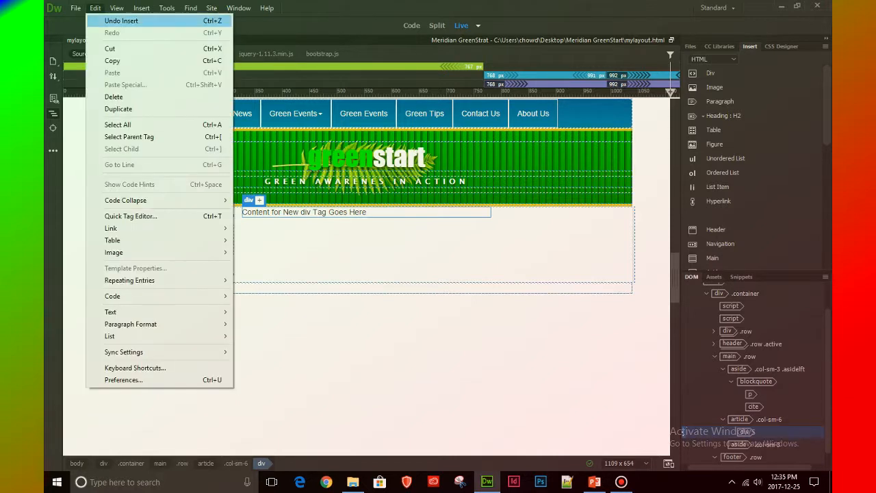
pyautogui.click(137, 19)
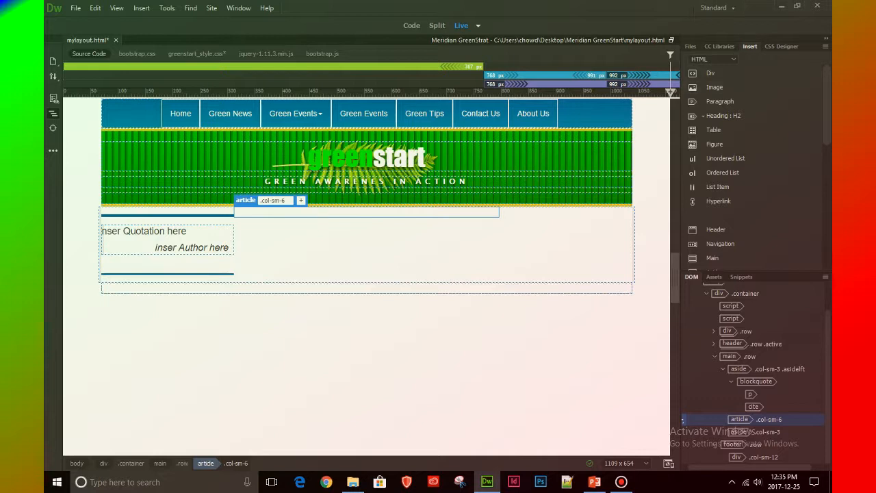
pyautogui.doubleClick(715, 60)
pyautogui.click(715, 60)
pyautogui.click(715, 60)
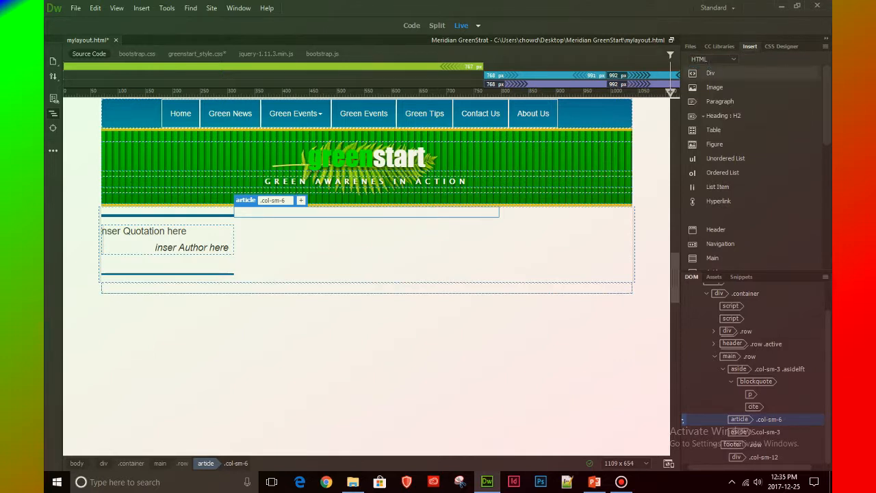
pyautogui.click(703, 116)
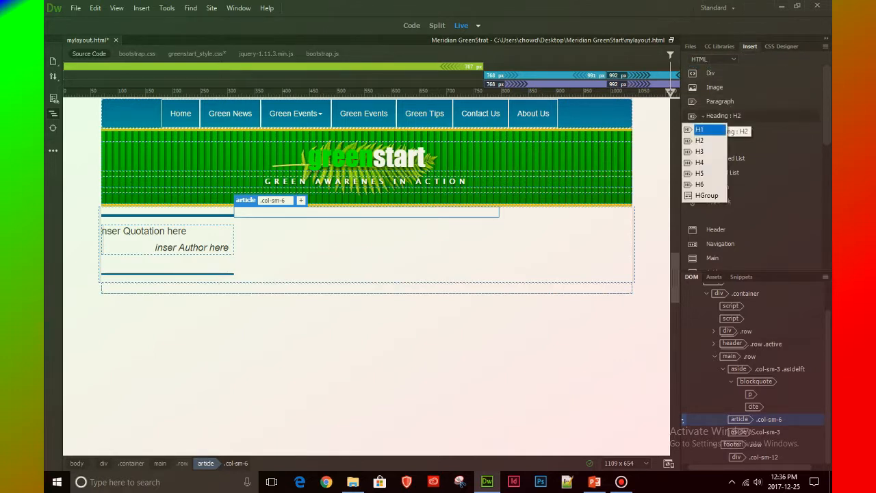
pyautogui.click(698, 129)
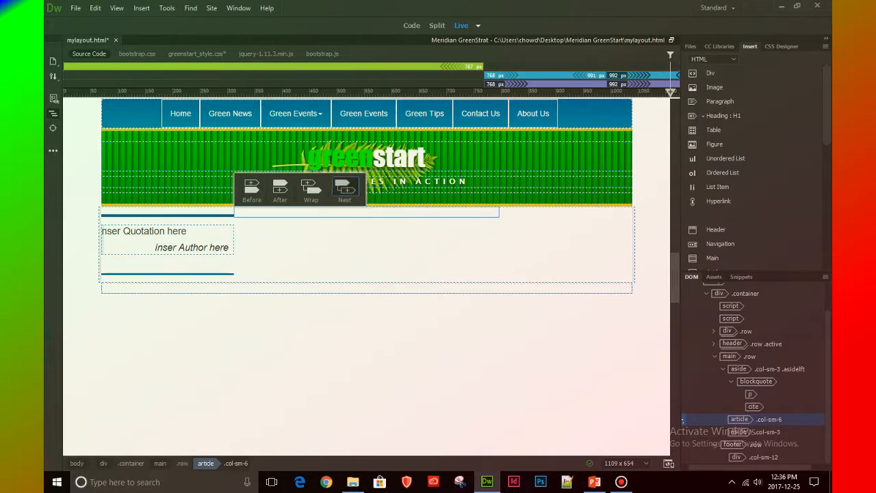
pyautogui.click(344, 191)
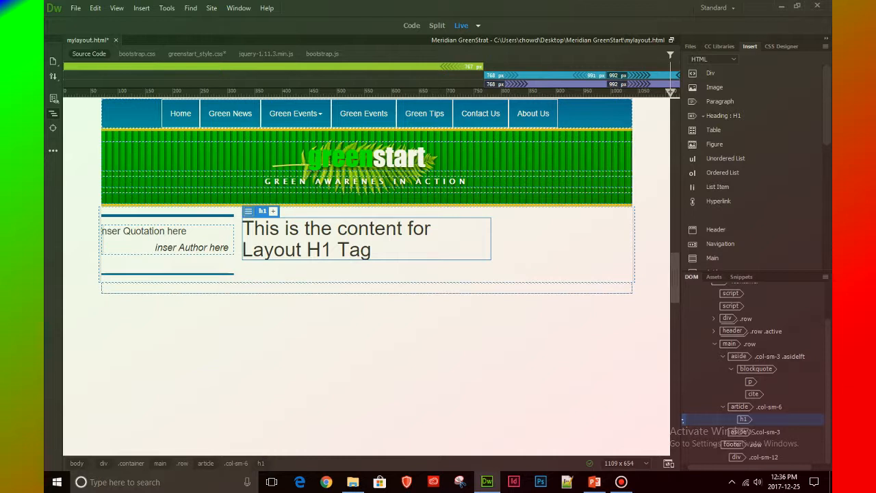
# Replace the placeholder text of the article's H1 with "Inser Main Heading here"
pyautogui.doubleClick(254, 228)
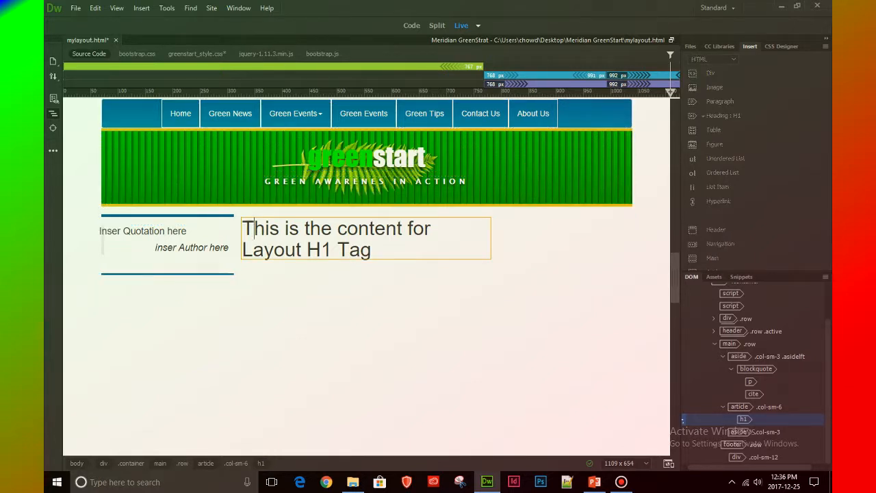
pyautogui.hotkey('shift', 'Down')
pyautogui.click(243, 229)
pyautogui.hotkey('shift', 'Down')
pyautogui.hotkey('shift', 'Right')
pyautogui.hotkey('shift', 'Right')
pyautogui.hotkey('shift', 'Right')
pyautogui.hotkey('shift', 'Right')
pyautogui.hotkey('shift', 'Right')
pyautogui.hotkey('shift', 'Right')
pyautogui.hotkey('shift', 'Right')
pyautogui.hotkey('shift', 'Right')
pyautogui.hotkey('shift', 'Right')
pyautogui.hotkey('shift', 'Right')
pyautogui.hotkey('shift', 'Right')
pyautogui.hotkey('shift', 'Right')
pyautogui.hotkey('shift', 'Right')
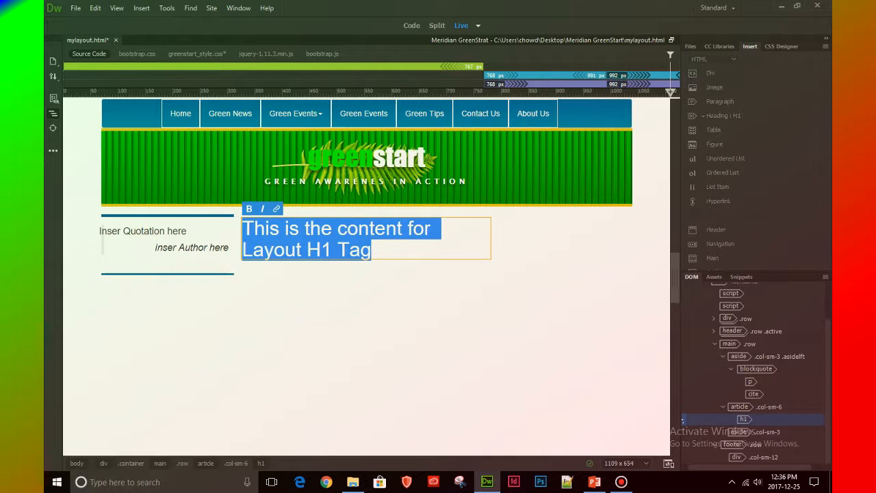
pyautogui.press('BackSpace')
pyautogui.write('Inser')
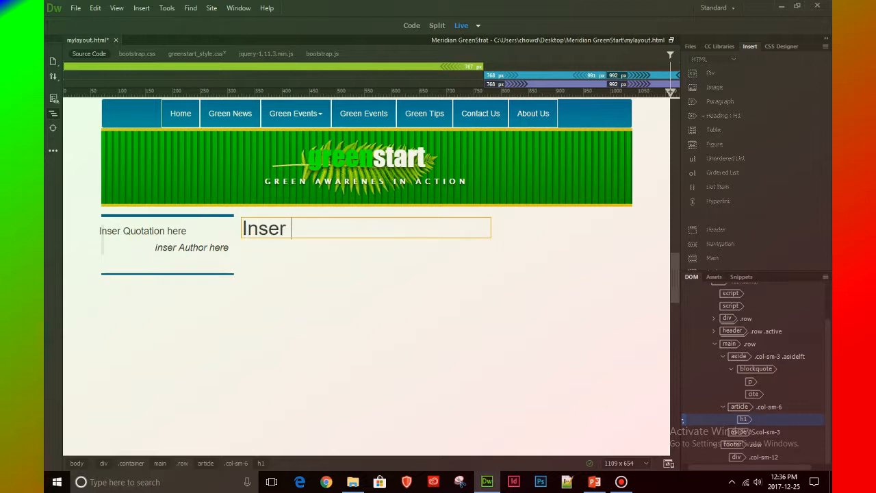
pyautogui.write(' Main H')
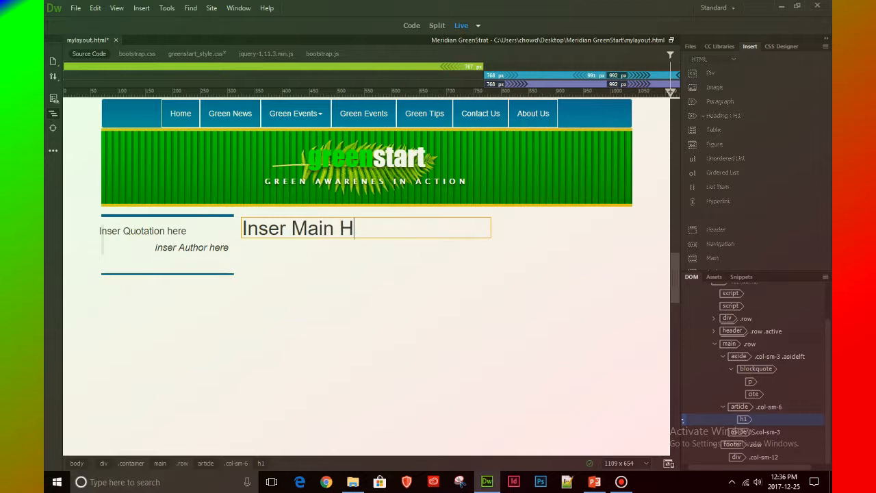
pyautogui.write('eadin')
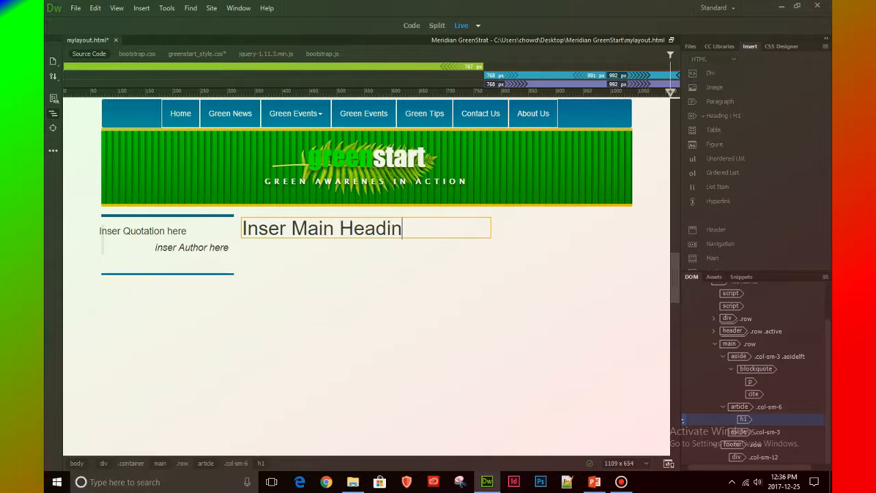
pyautogui.write('g here')
# Add a paragraph below the article's main heading with the text "inser subheading here"
pyautogui.press('Return')
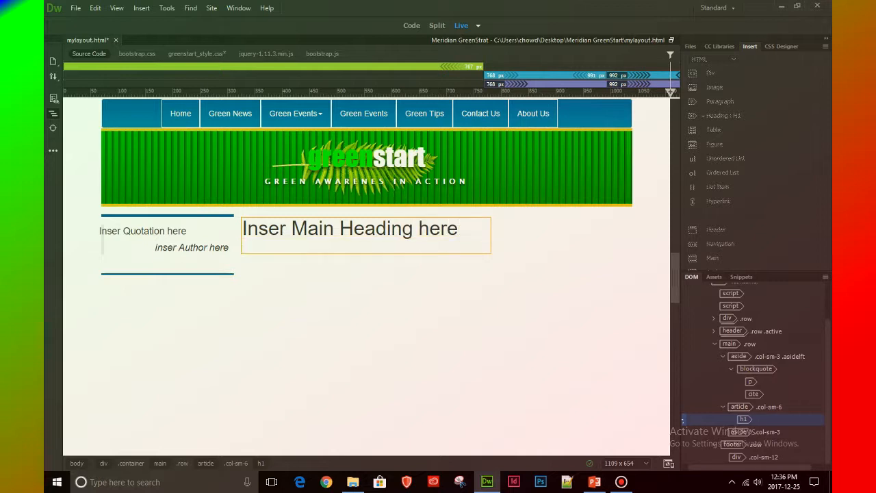
pyautogui.write('inser sub heading here')
# Add another paragraph below the subheading line with the text "insert content here"
pyautogui.press('Return')
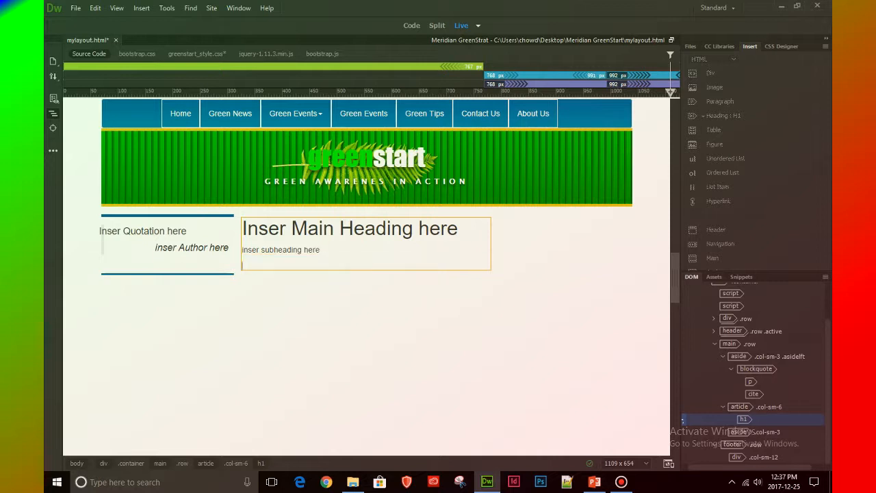
pyautogui.write('insert content here')
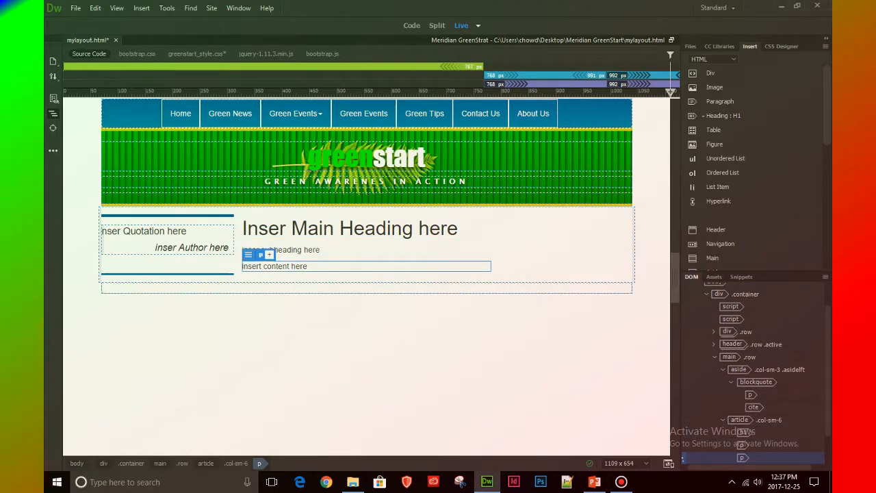
# Try the h2 format on the article's "insert content here" paragraph and undo the change
pyautogui.click(682, 431)
pyautogui.click(682, 443)
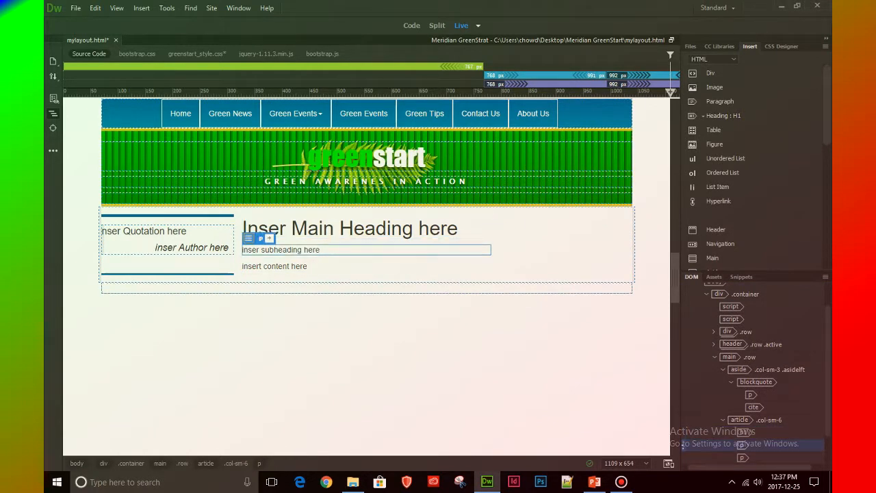
pyautogui.click(682, 457)
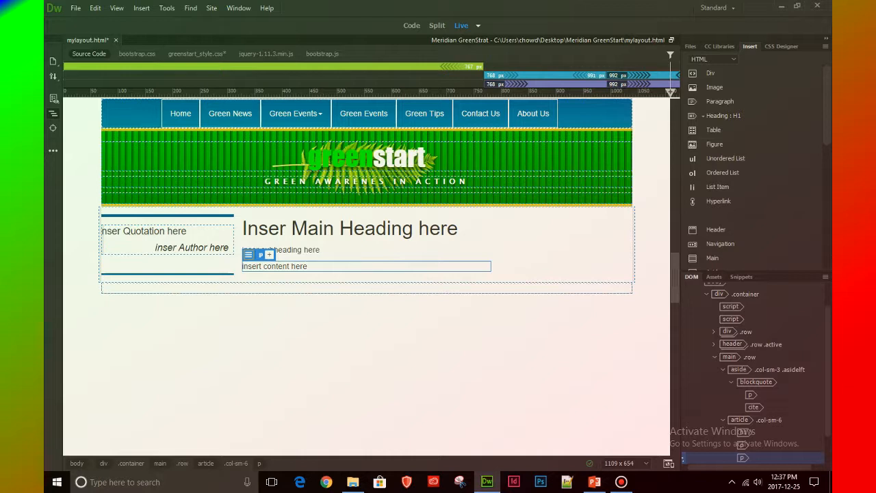
pyautogui.click(249, 254)
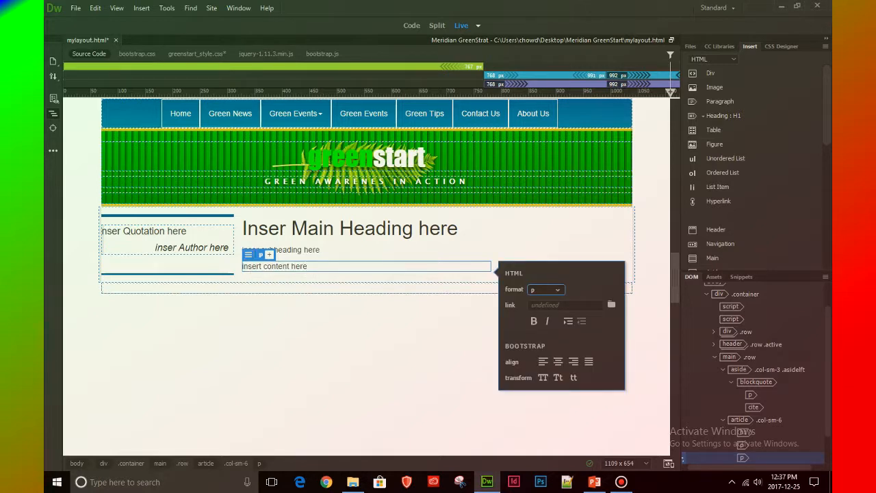
pyautogui.click(546, 289)
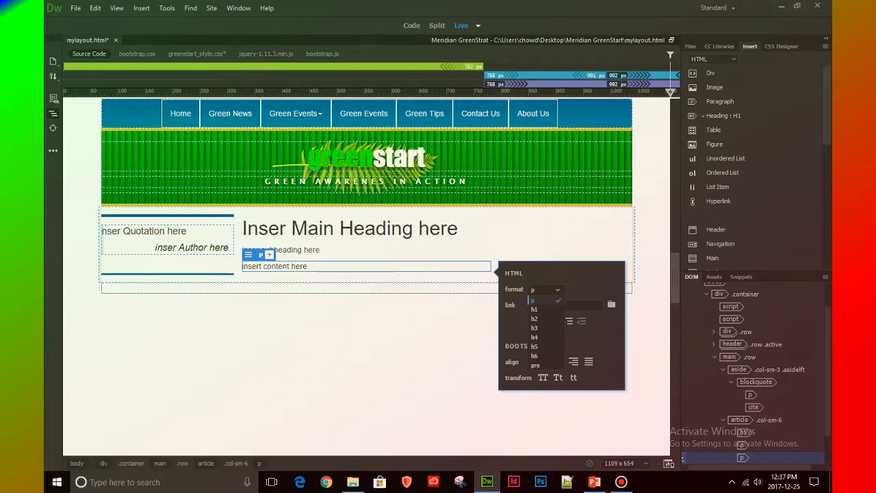
pyautogui.click(536, 319)
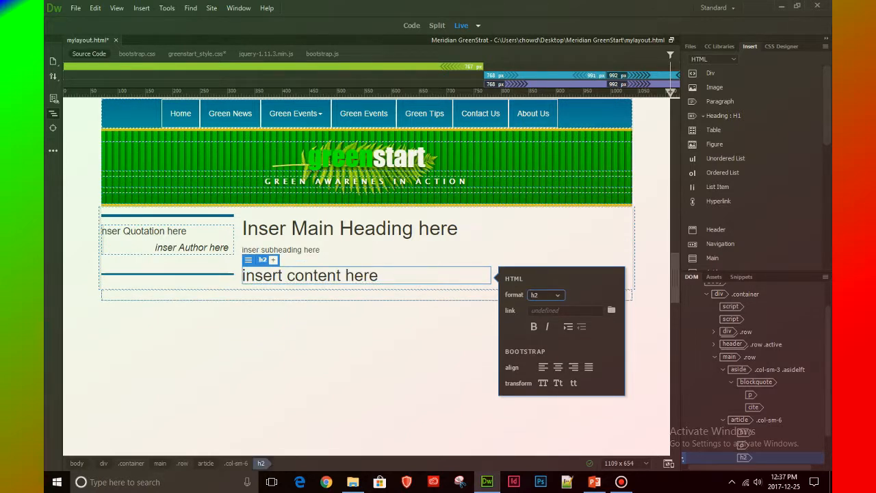
pyautogui.click(557, 241)
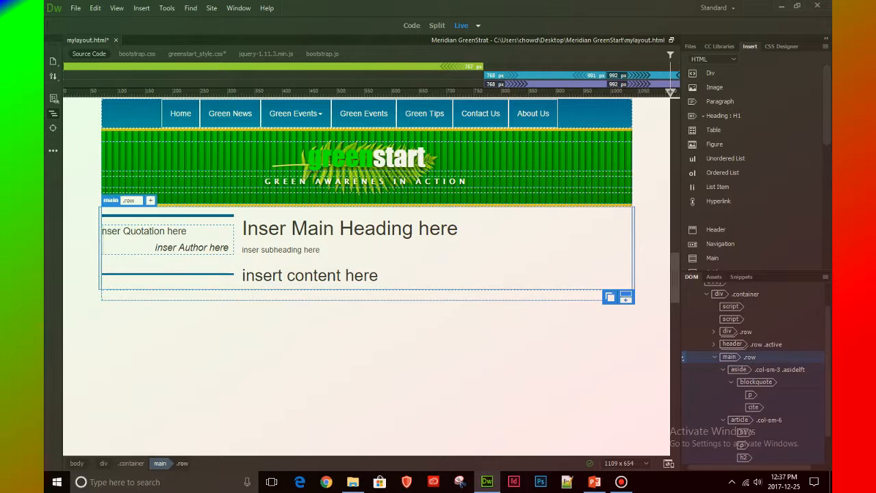
pyautogui.click(95, 8)
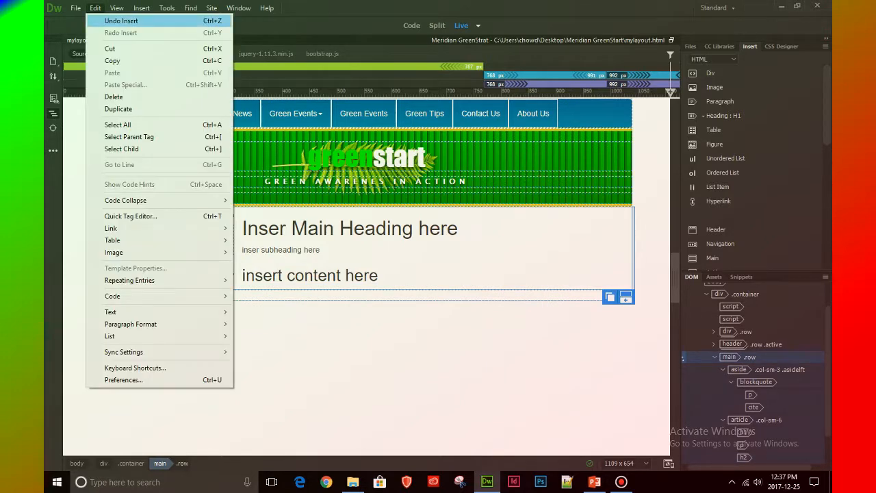
pyautogui.click(121, 20)
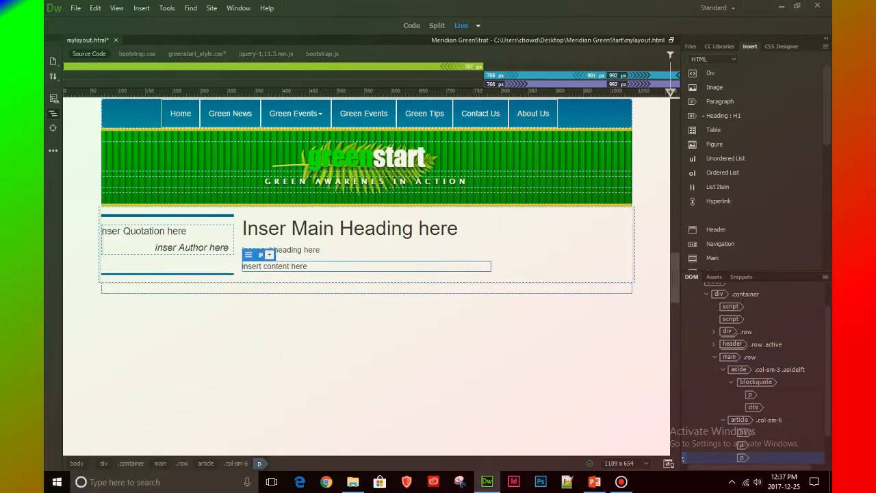
# Change the format of the article's "inser subheading here" paragraph to h2
pyautogui.click(682, 444)
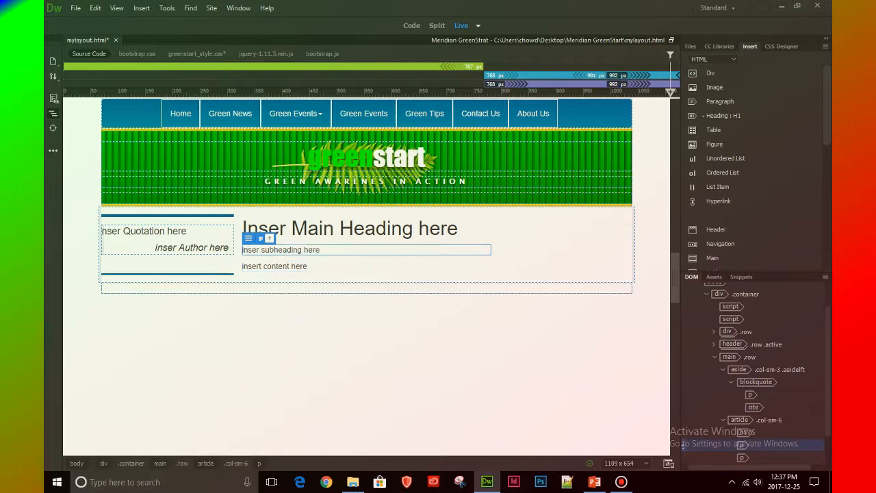
pyautogui.click(682, 432)
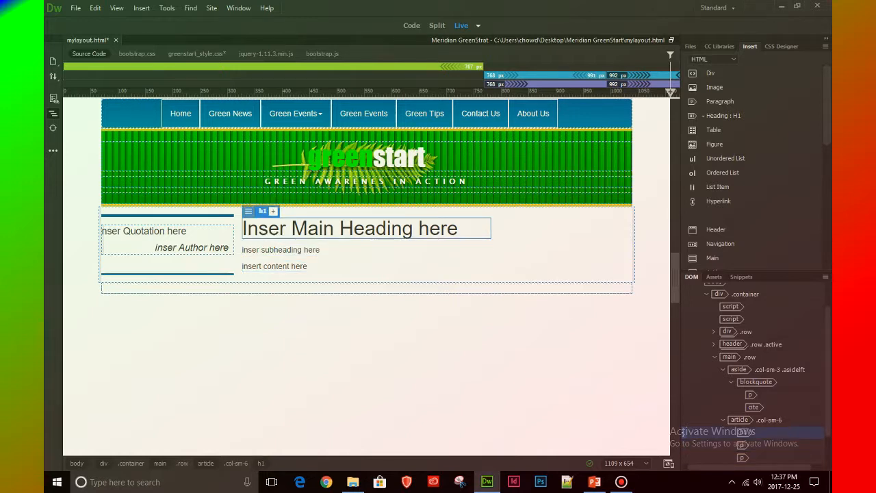
pyautogui.click(682, 444)
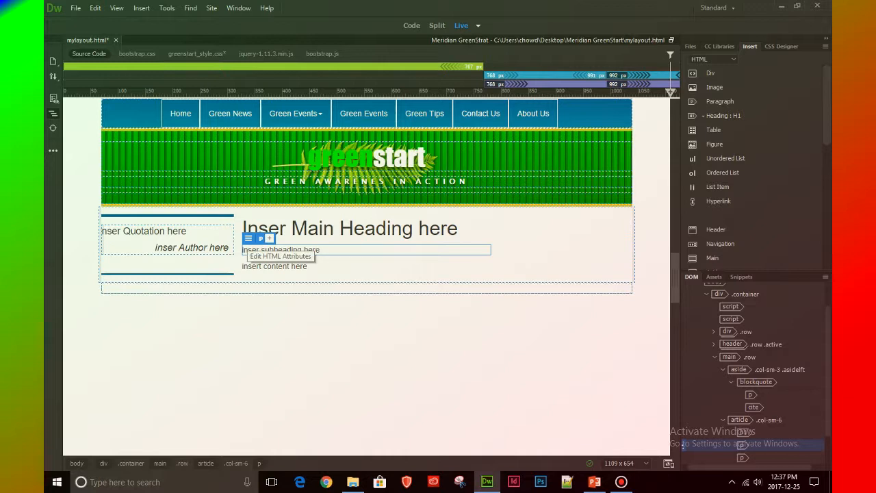
pyautogui.click(249, 238)
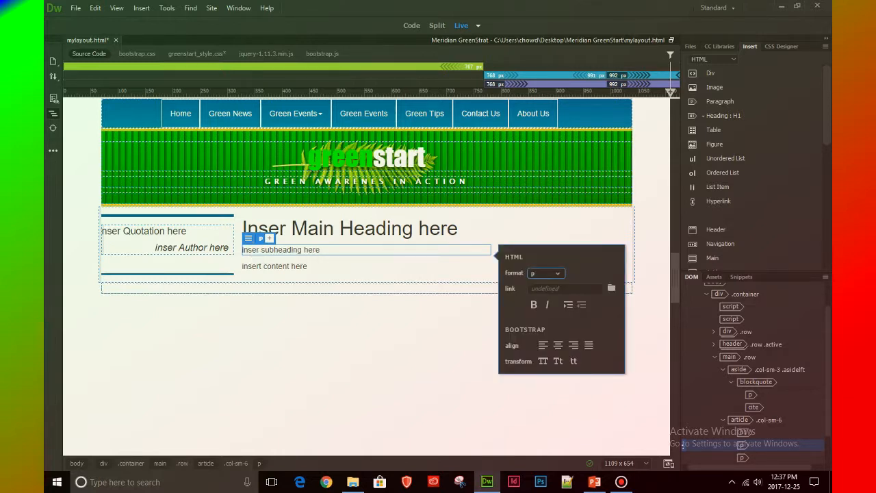
pyautogui.click(551, 273)
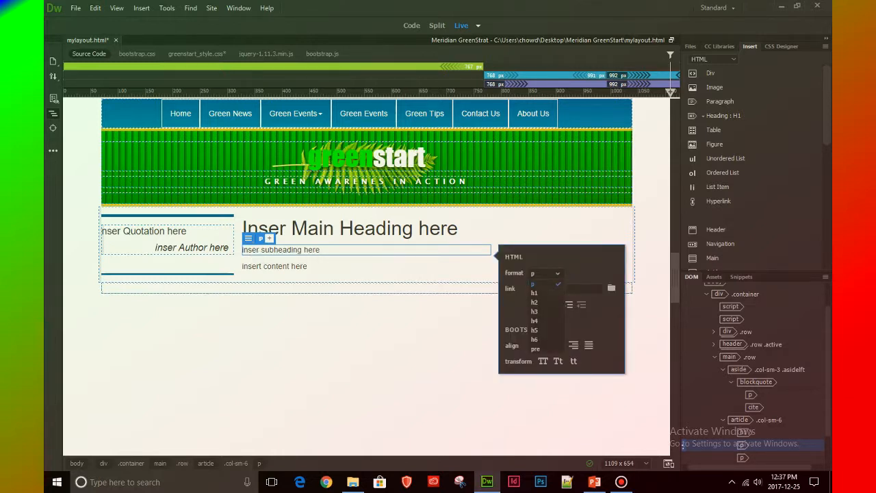
pyautogui.click(535, 301)
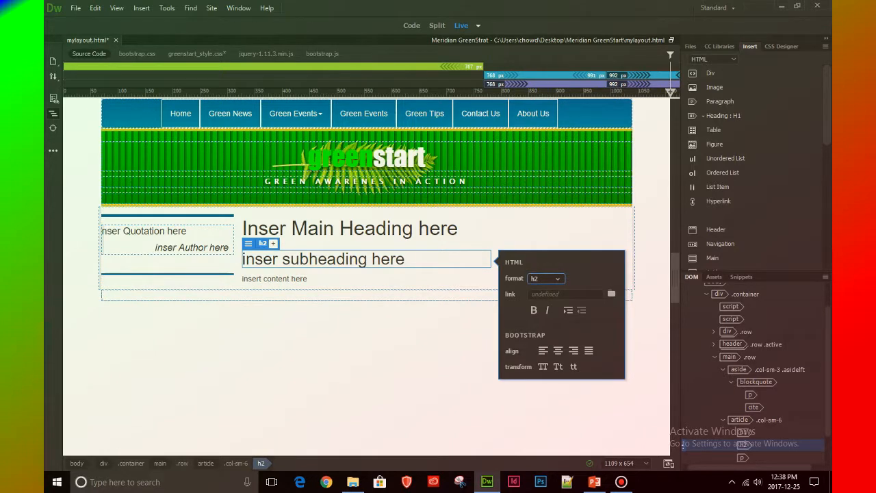
pyautogui.click(683, 432)
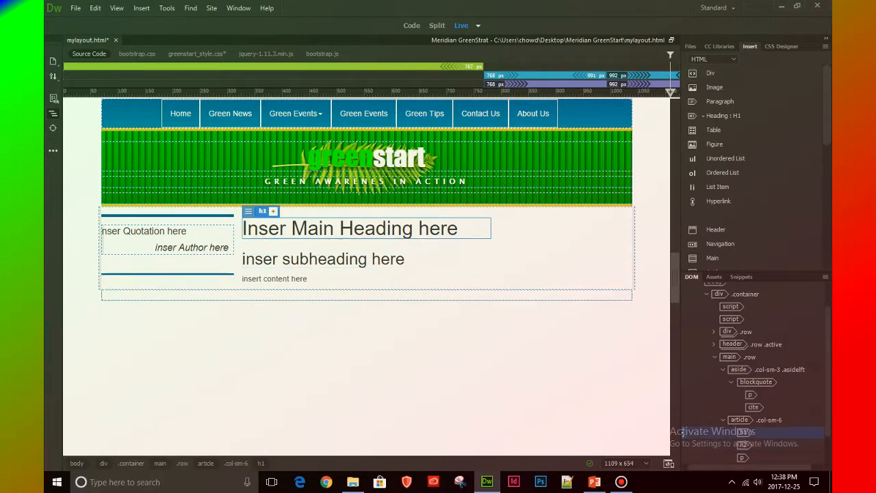
# Select the empty aside .col-sm-3 element that follows the article in the main row
pyautogui.click(682, 419)
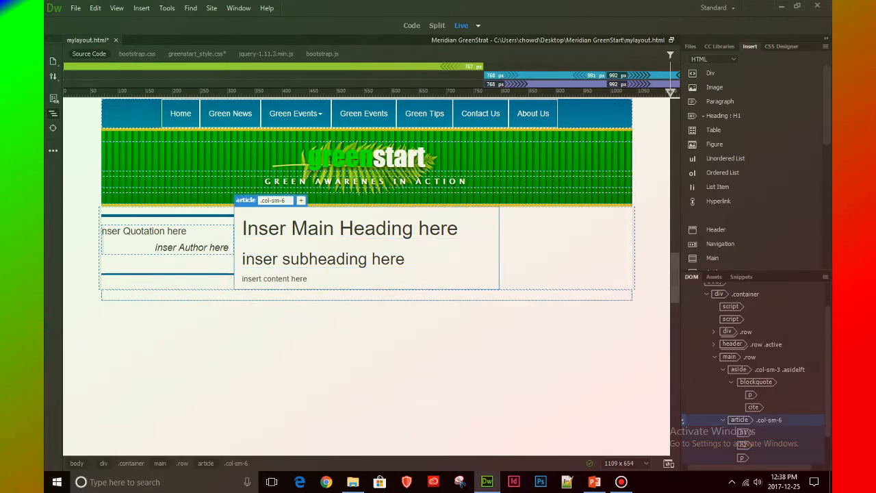
pyautogui.click(682, 457)
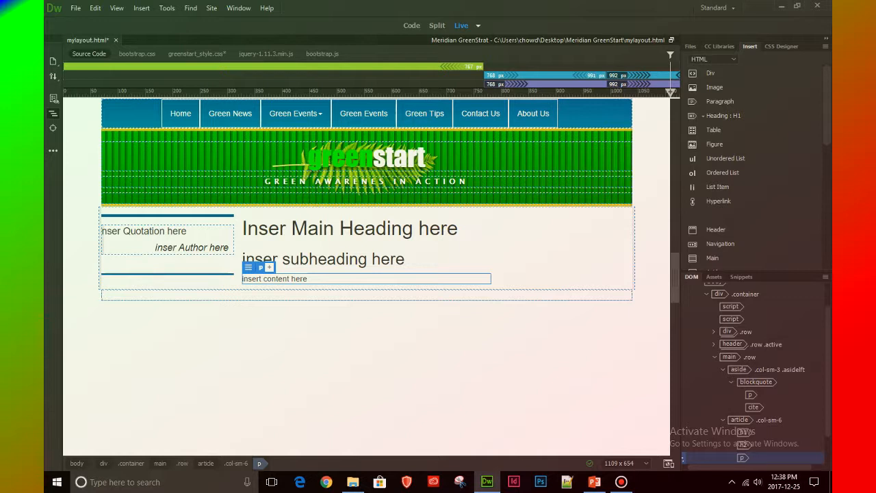
pyautogui.scroll(-2, 753, 373)
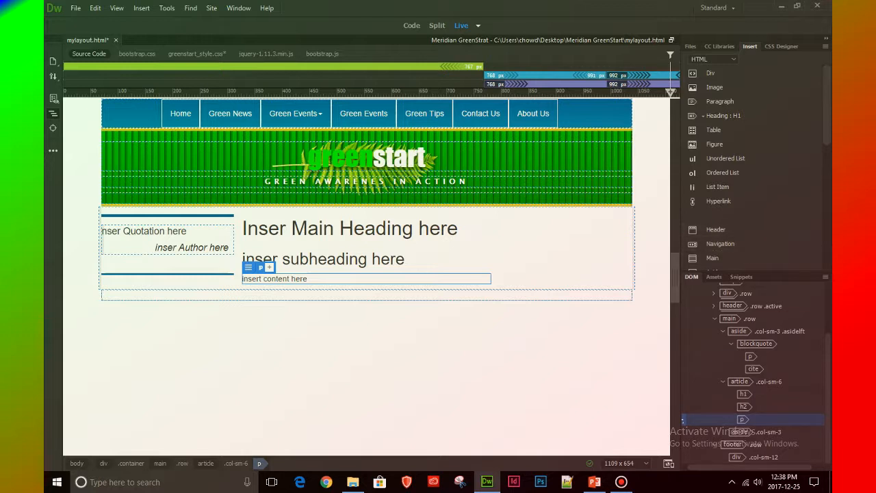
pyautogui.click(683, 431)
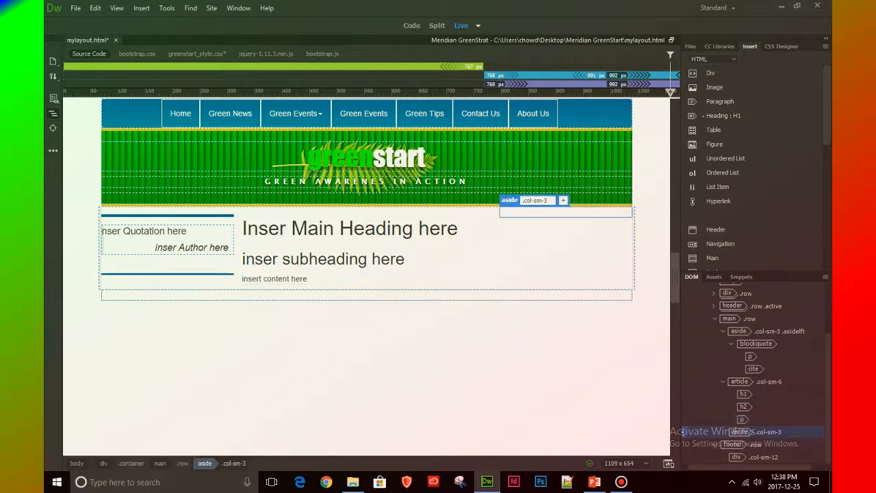
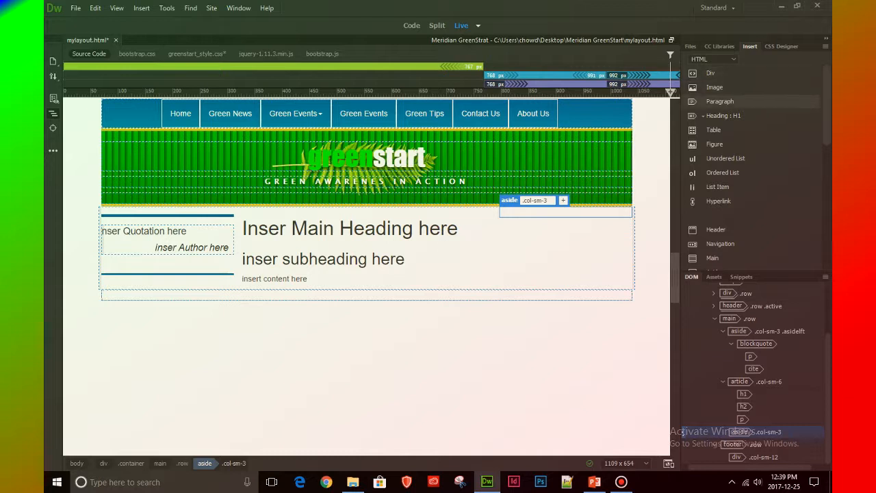
# Insert an H2 heading nested inside the empty aside .col-sm-3 that follows the article
pyautogui.click(703, 116)
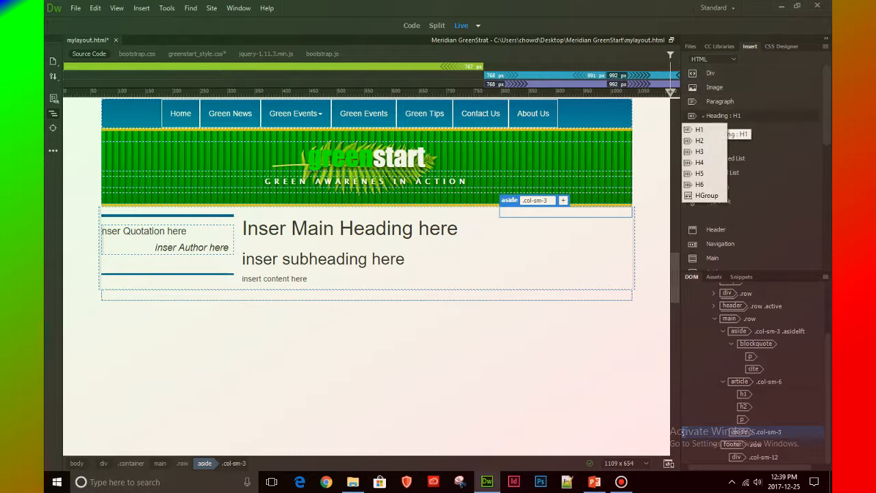
pyautogui.click(691, 141)
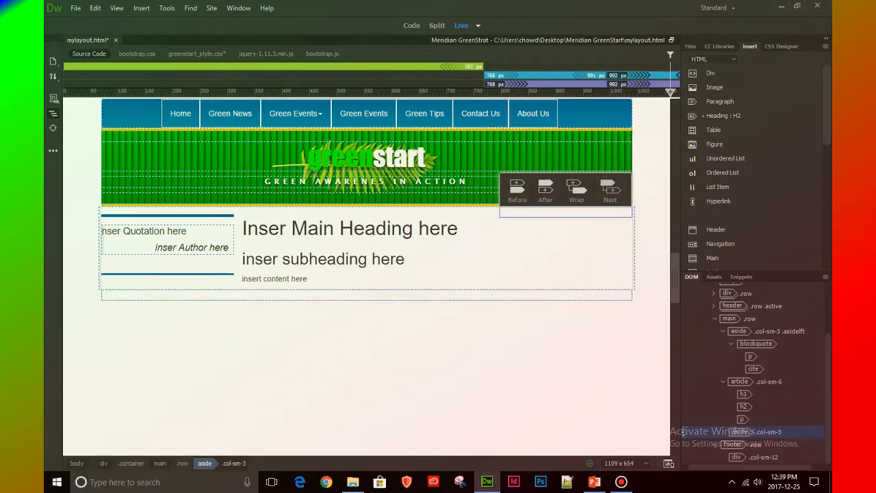
pyautogui.click(609, 189)
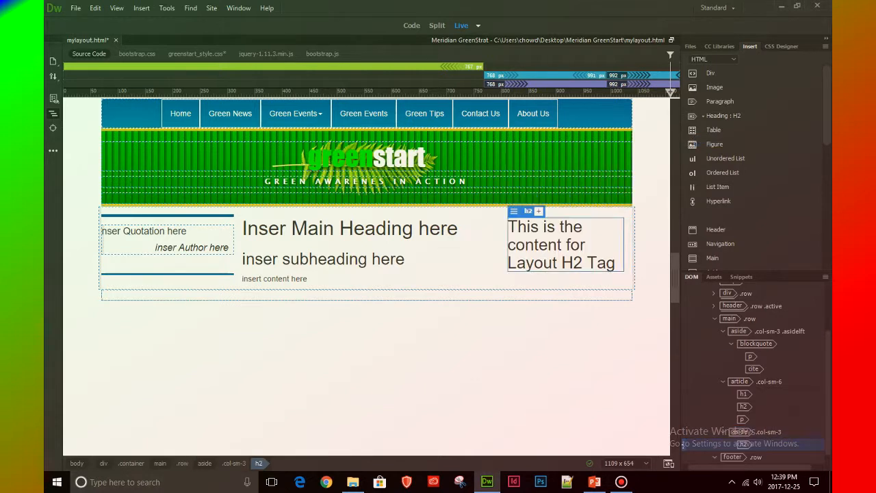
# Replace the placeholder text of the second aside's h2 with "Inert side bar heading here"
pyautogui.doubleClick(509, 226)
pyautogui.moveTo(508, 227); pyautogui.dragTo(615, 264)
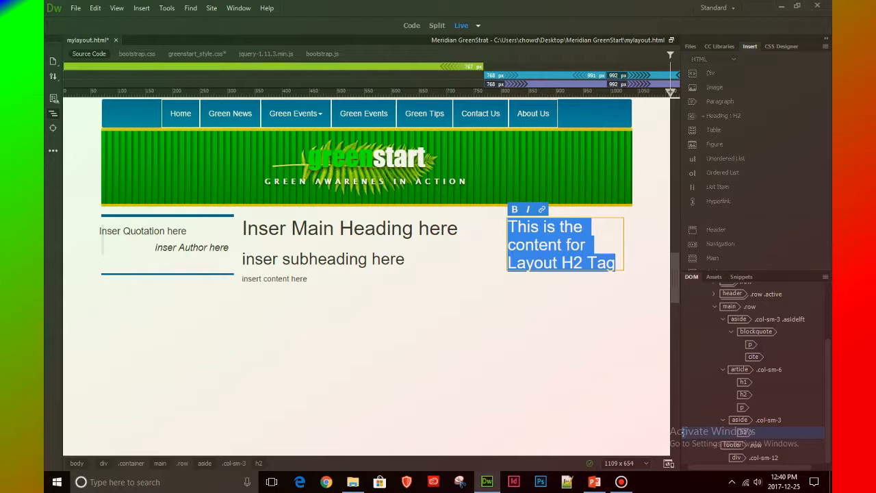
pyautogui.write('Iner')
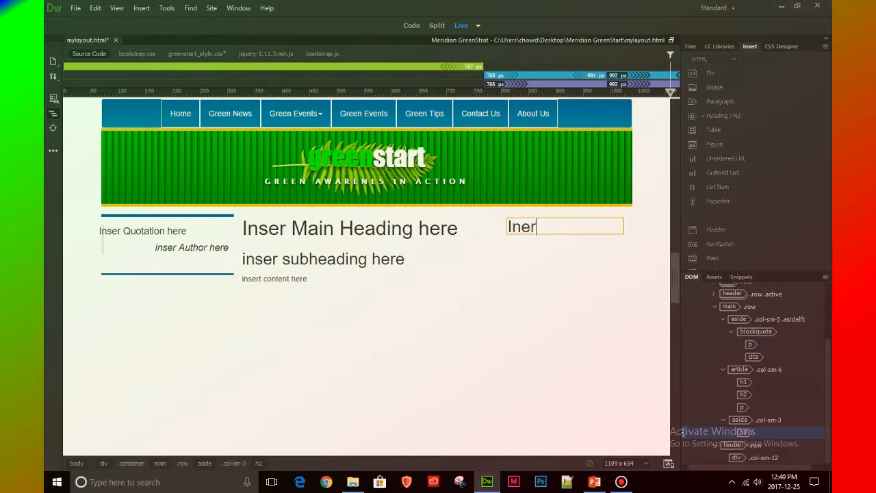
pyautogui.write('t side ')
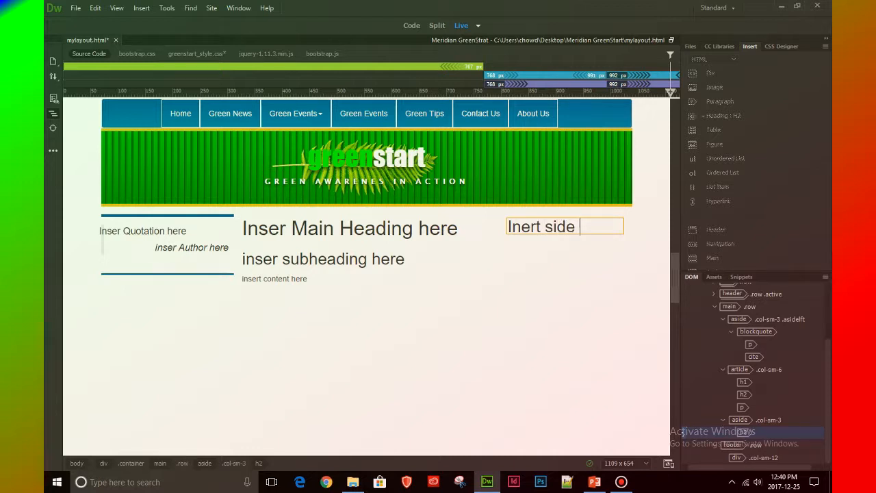
pyautogui.write('bar heading here')
# Add a paragraph below the second aside's heading with the text "insert side bar content here"
pyautogui.press('Return')
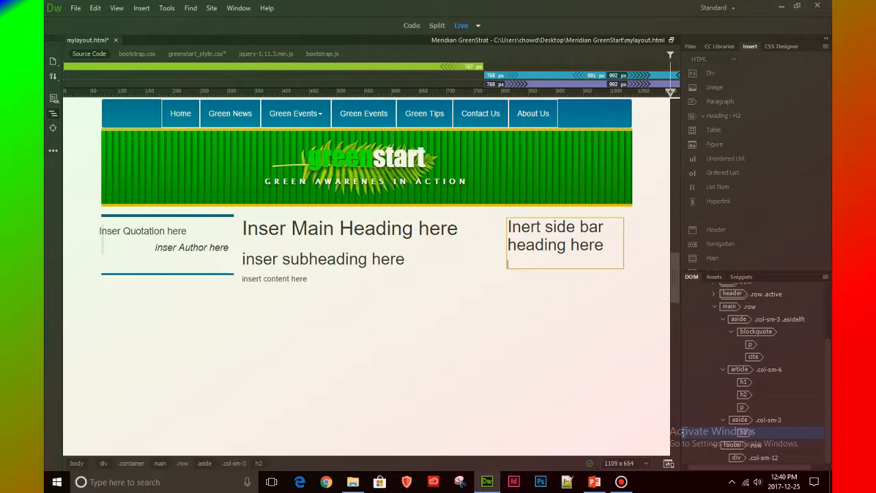
pyautogui.write('insert side bar content here')
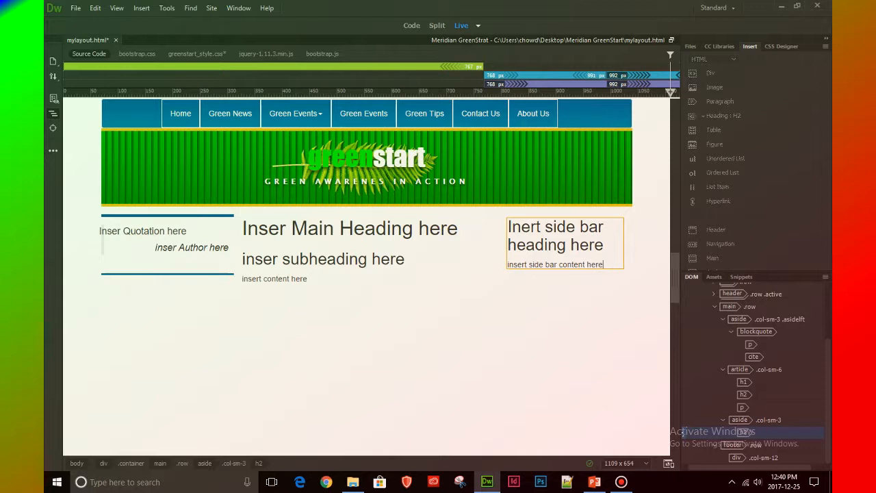
pyautogui.press('Escape')
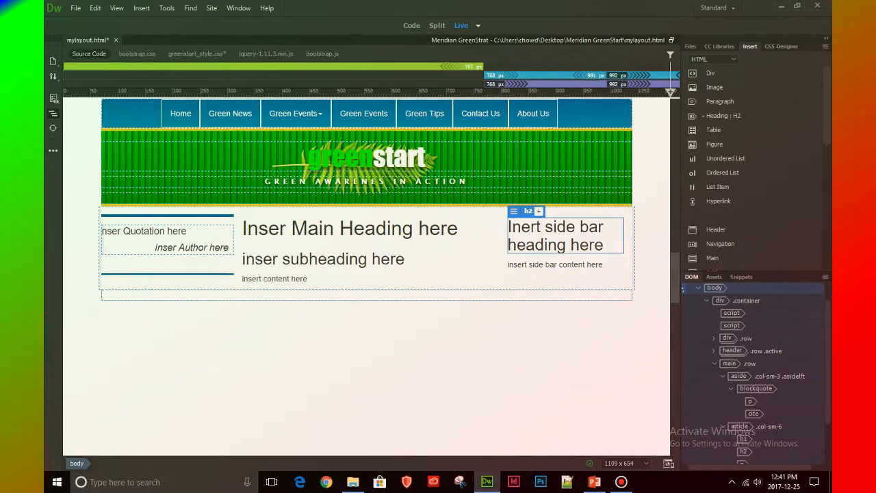
# Examine the HTML source of the main row, checking the nesting of both asides, the article and their contents
pyautogui.click(682, 444)
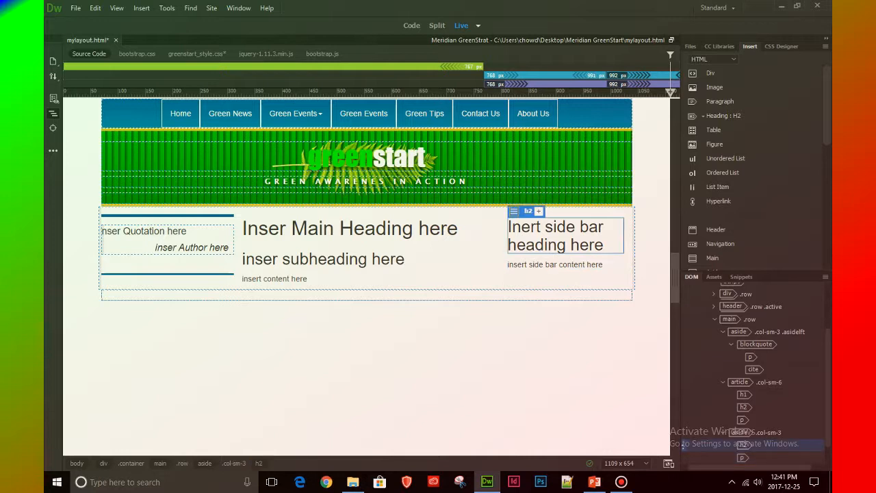
pyautogui.click(682, 457)
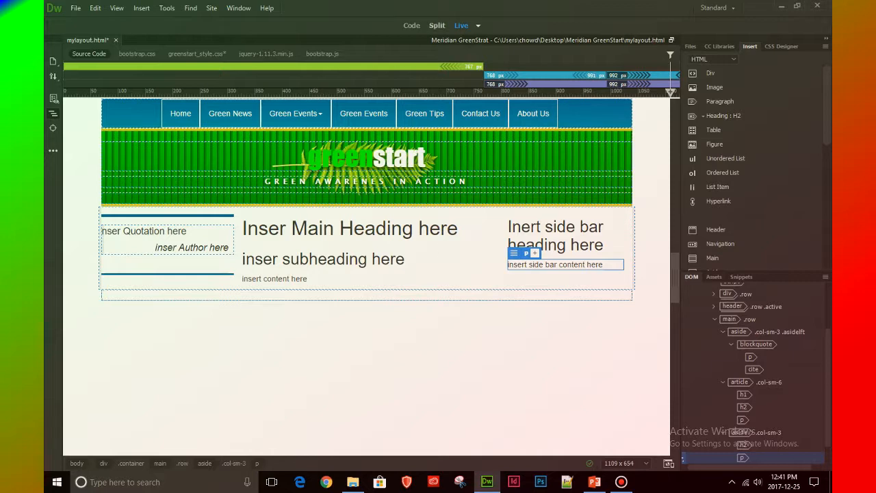
pyautogui.click(412, 25)
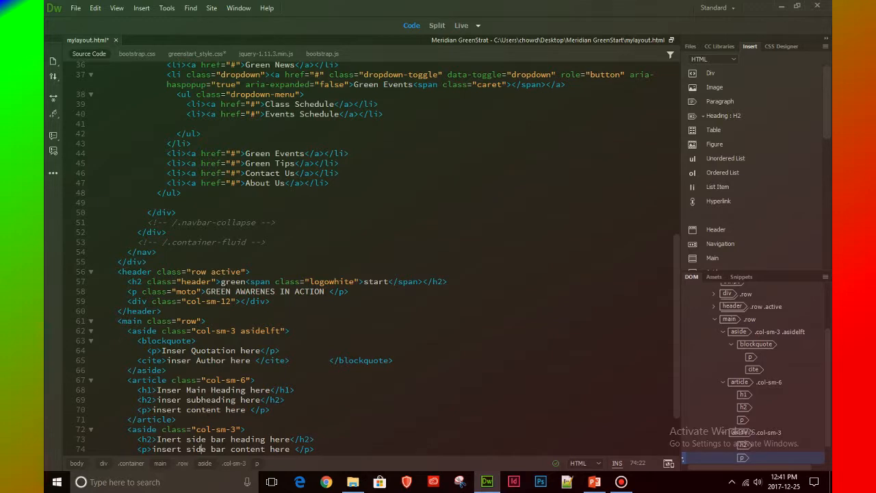
pyautogui.scroll(-3, 370, 257)
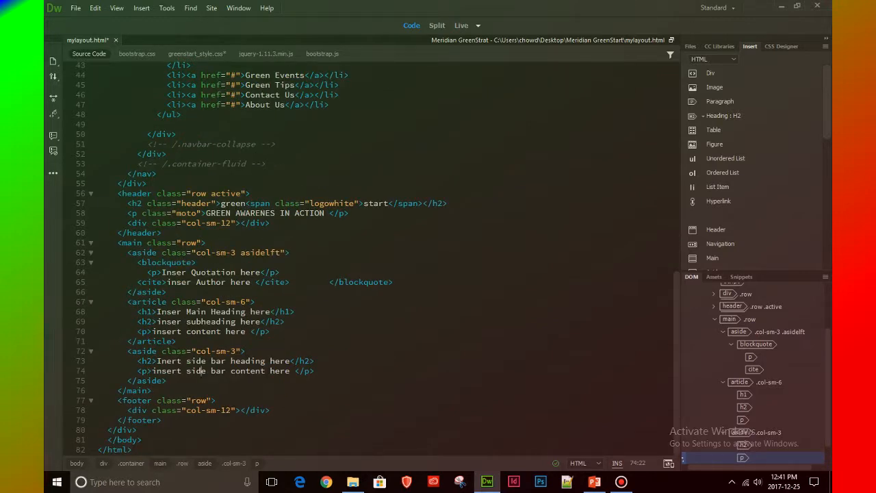
pyautogui.click(682, 381)
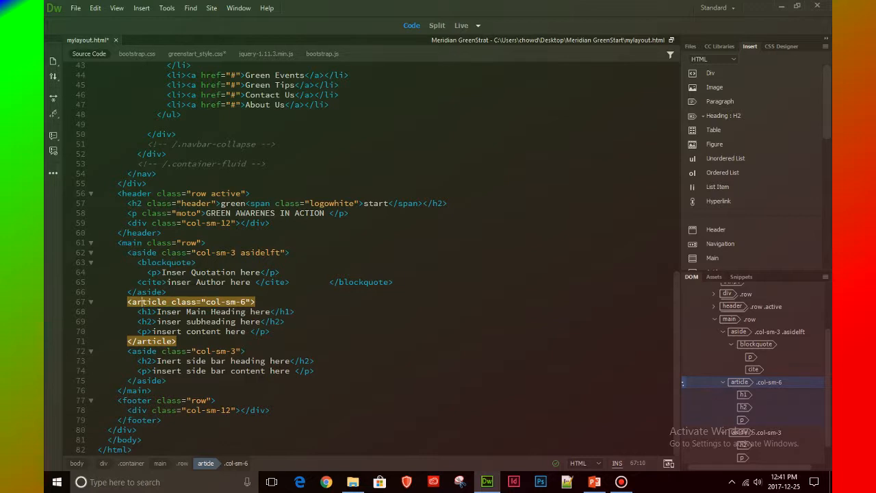
pyautogui.click(682, 319)
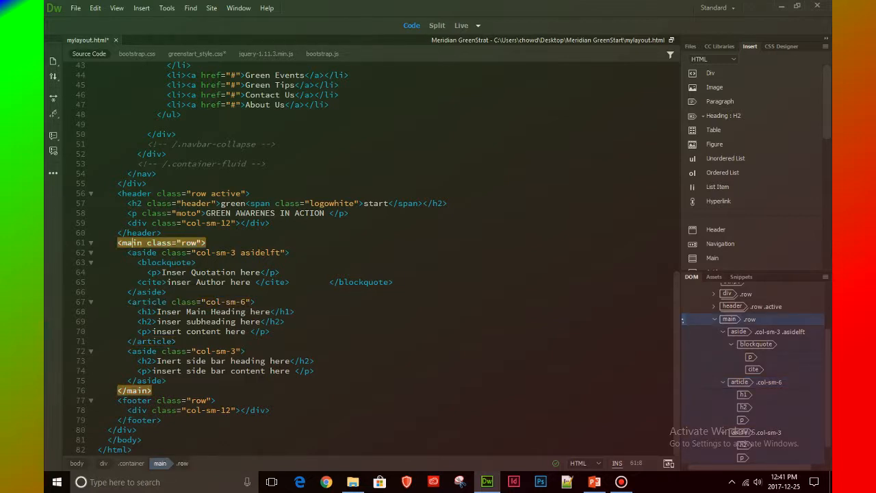
pyautogui.click(682, 331)
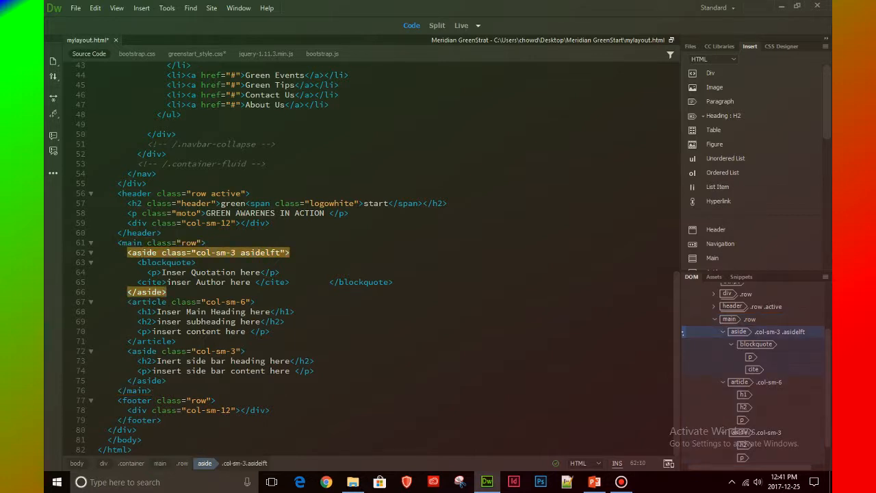
pyautogui.click(683, 395)
pyautogui.click(682, 382)
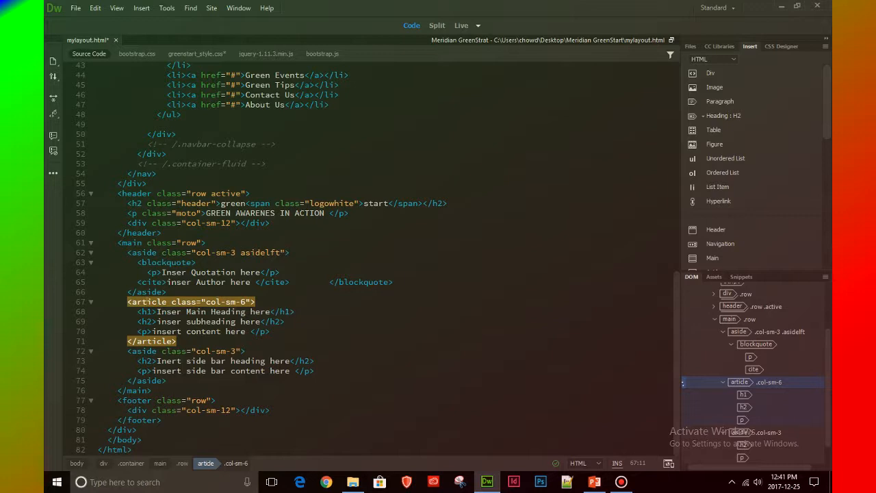
pyautogui.click(682, 431)
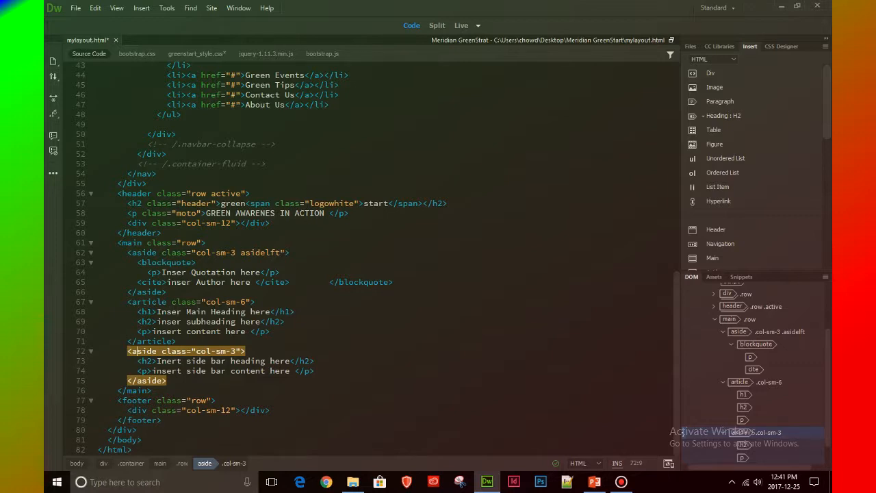
pyautogui.click(682, 443)
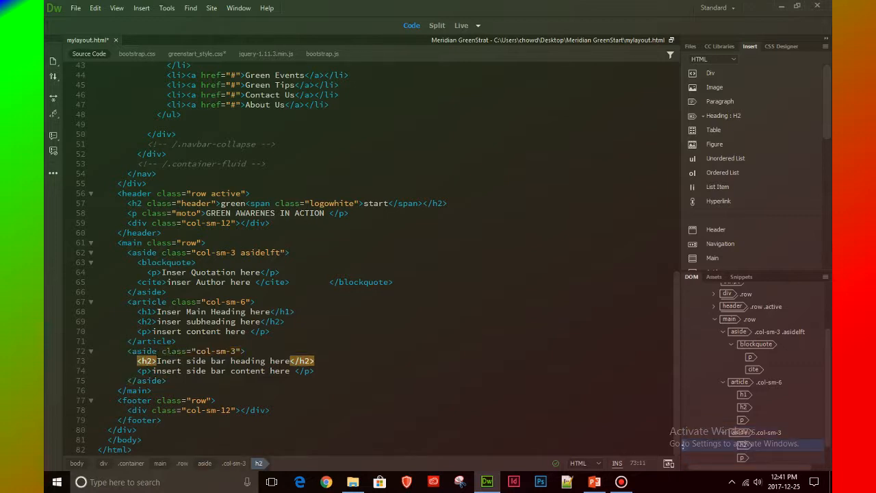
pyautogui.press('Down')
pyautogui.press('Down')
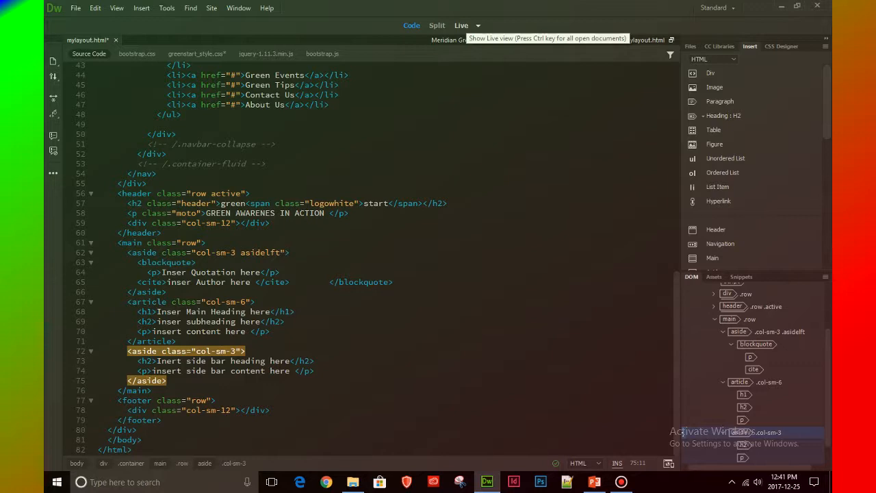
# Return to Live view and add the class .asidergt to the aside .col-sm-3 that follows the article
pyautogui.click(461, 25)
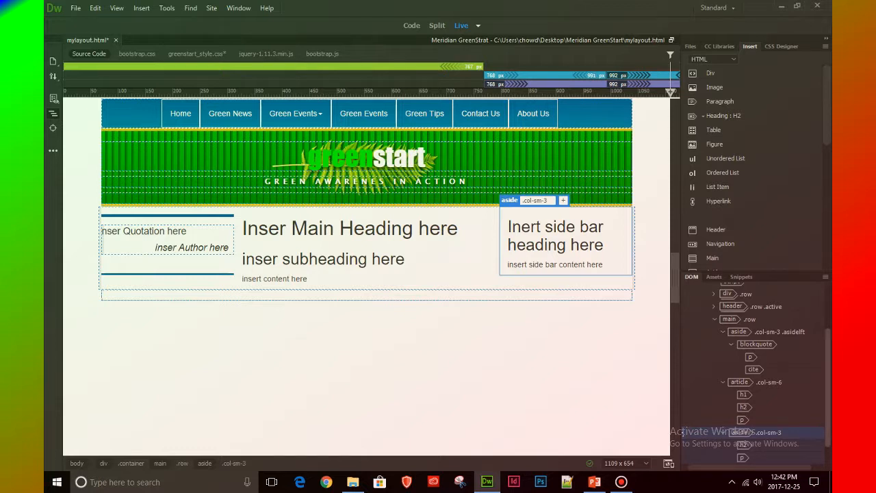
pyautogui.moveTo(827, 397); pyautogui.dragTo(827, 414)
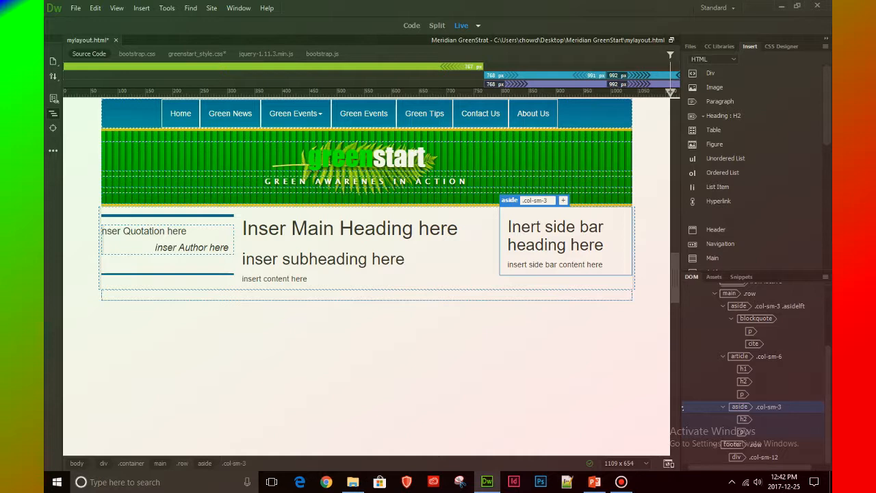
pyautogui.click(742, 431)
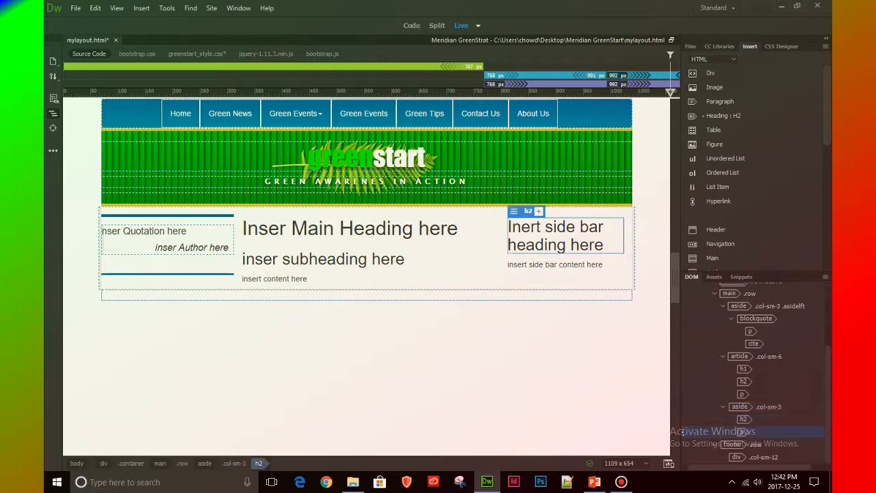
pyautogui.click(682, 407)
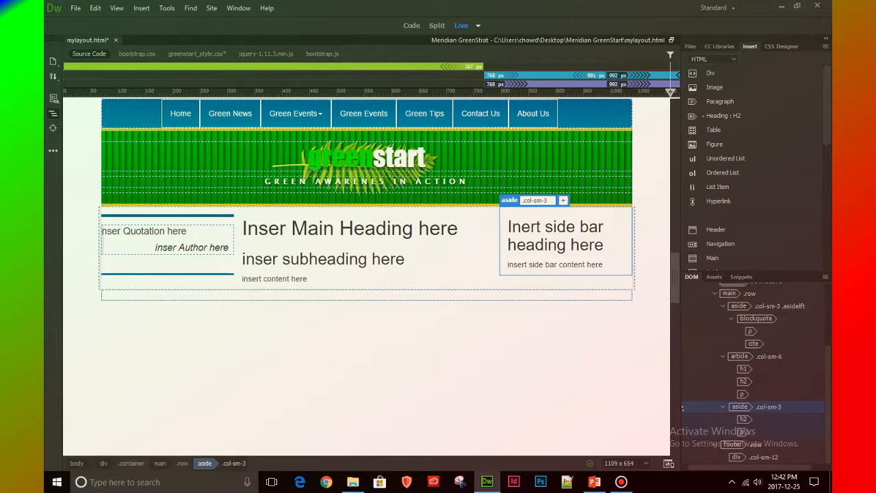
pyautogui.click(563, 200)
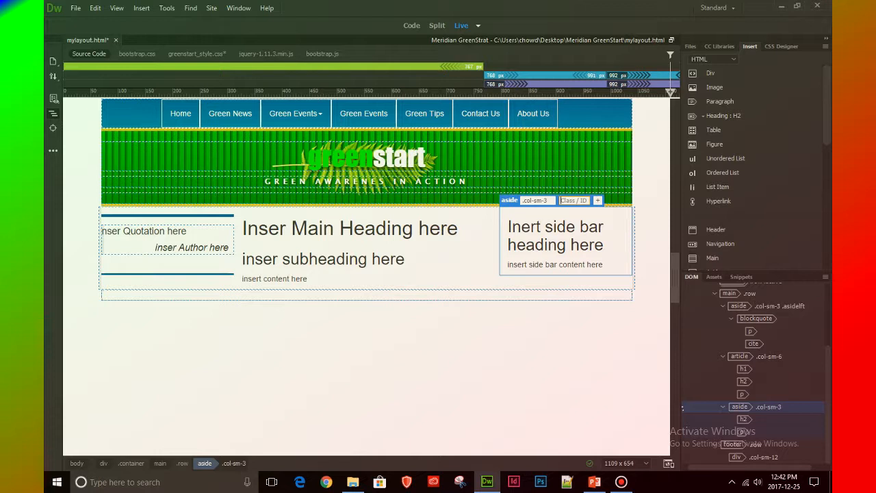
pyautogui.write('.aside')
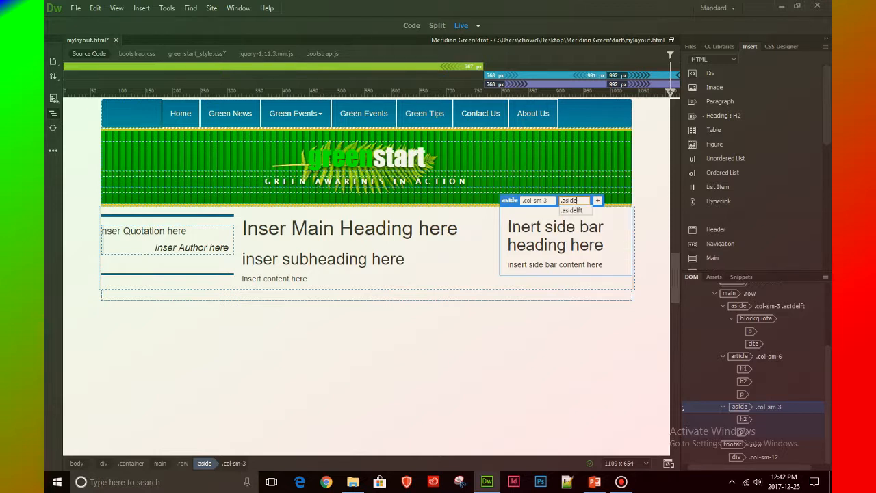
pyautogui.write('rgt')
pyautogui.press('Return')
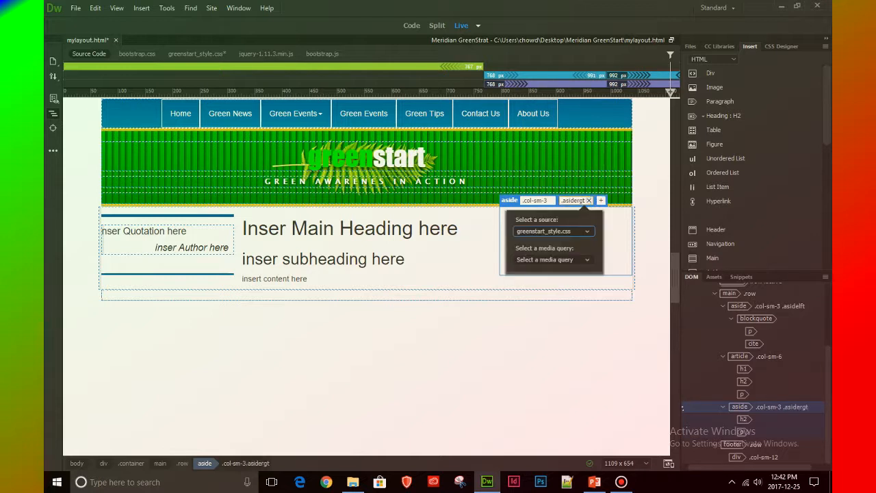
pyautogui.press('Return')
pyautogui.press('Return')
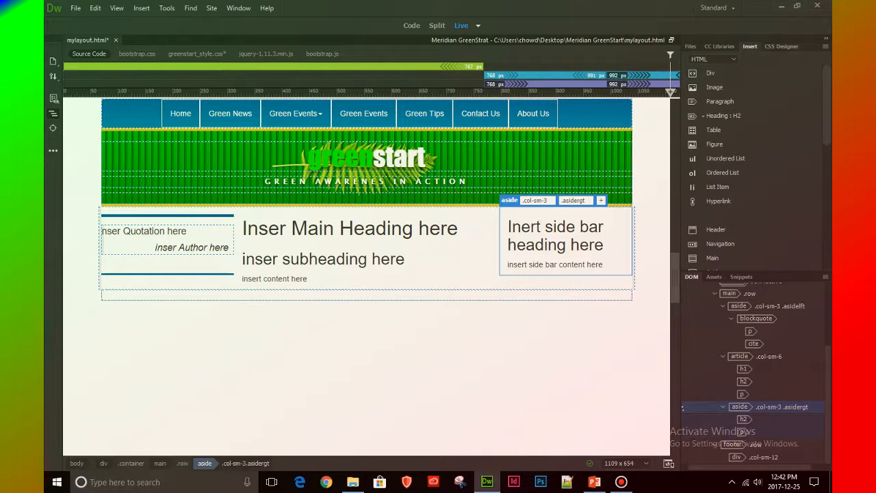
# Create an .asidergt selector in greenstart_style.css under GLOBAL, after the .asidelft rules, and select it
pyautogui.click(780, 47)
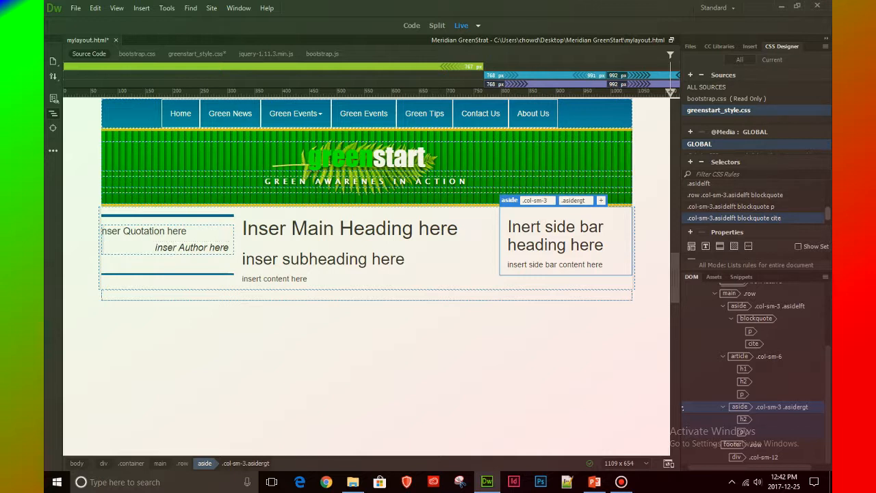
pyautogui.click(689, 162)
pyautogui.press('Return')
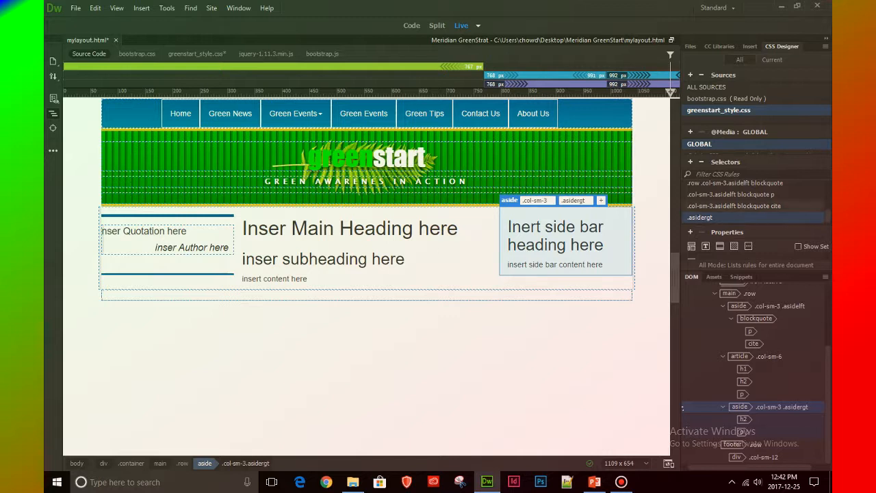
pyautogui.click(759, 206)
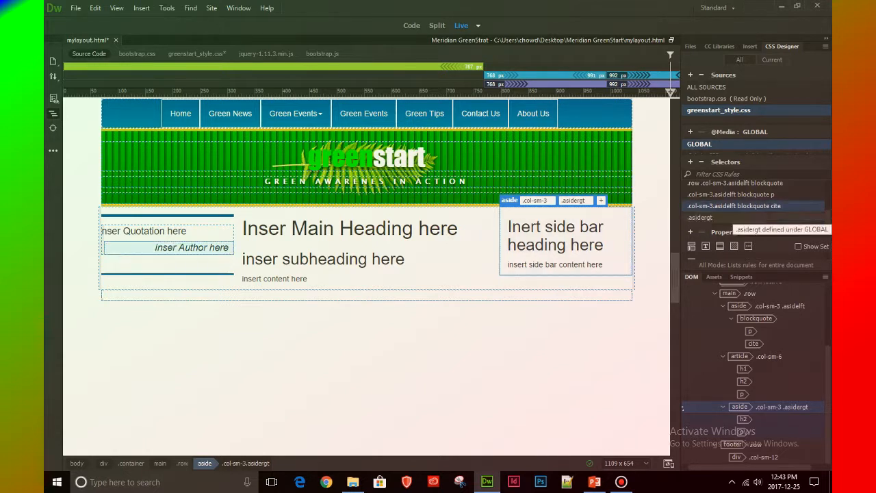
pyautogui.click(725, 217)
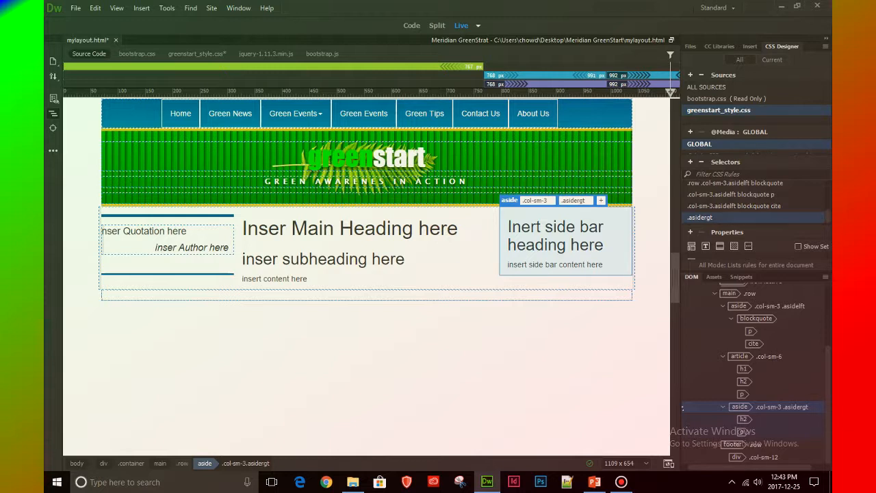
# Widen the CSS Designer and give the .asidergt rule a 5 px solid top border in color #069
pyautogui.moveTo(682, 406); pyautogui.dragTo(490, 413)
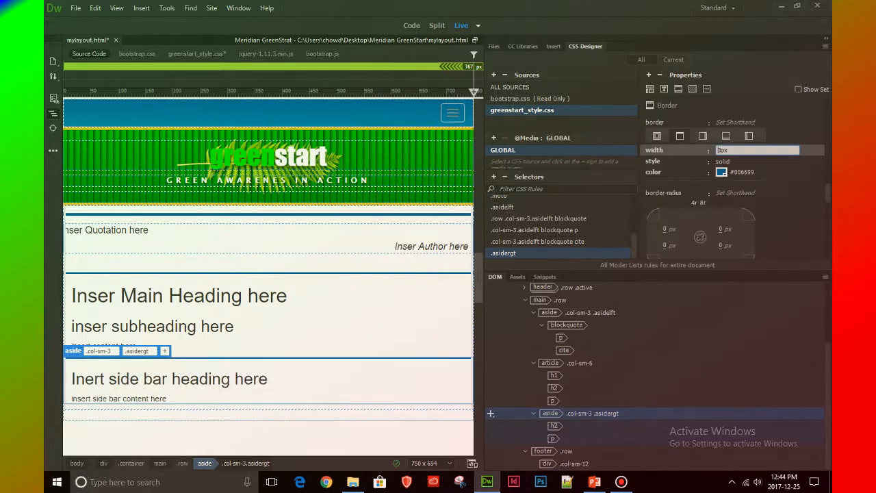
pyautogui.write('6px')
pyautogui.press('BackSpace')
pyautogui.write('5')
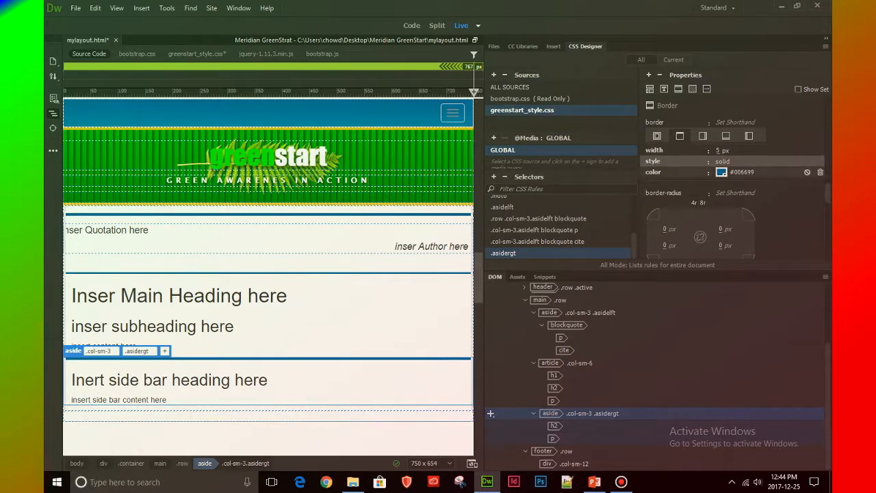
pyautogui.click(744, 172)
pyautogui.press('BackSpace')
pyautogui.write('#069')
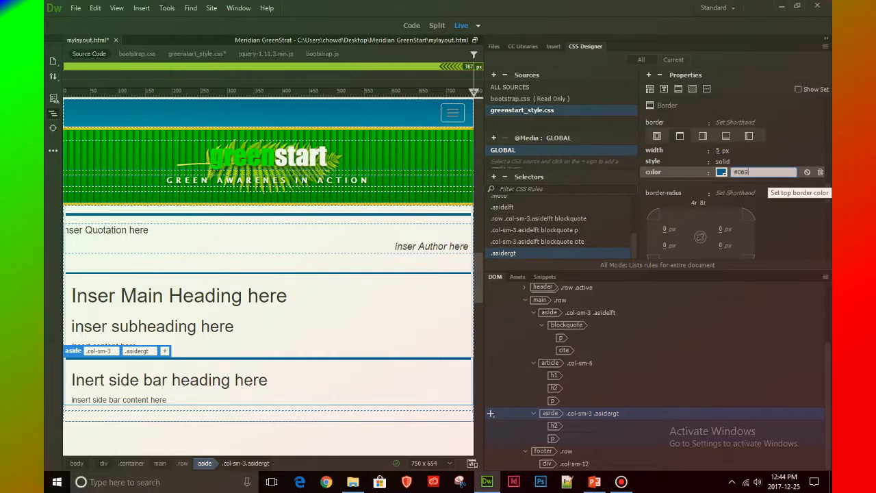
pyautogui.press('Return')
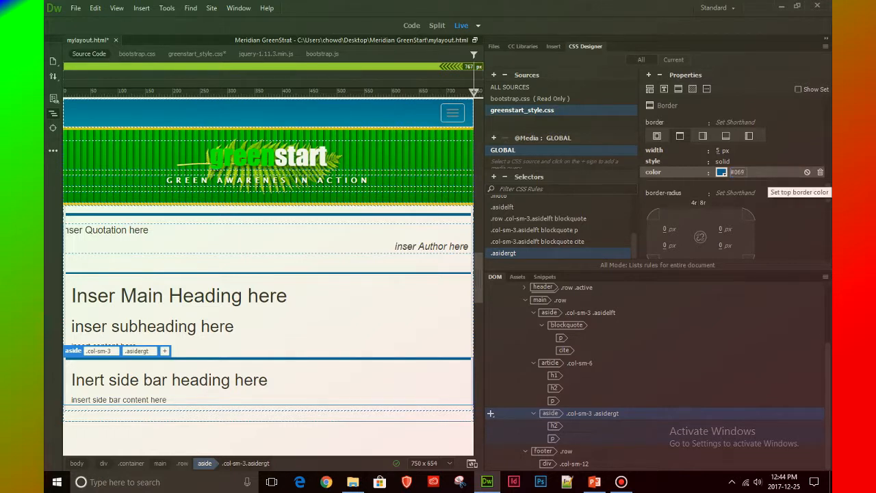
# Set the .asidergt rule's bottom border to a 3 px width and solid style
pyautogui.click(725, 135)
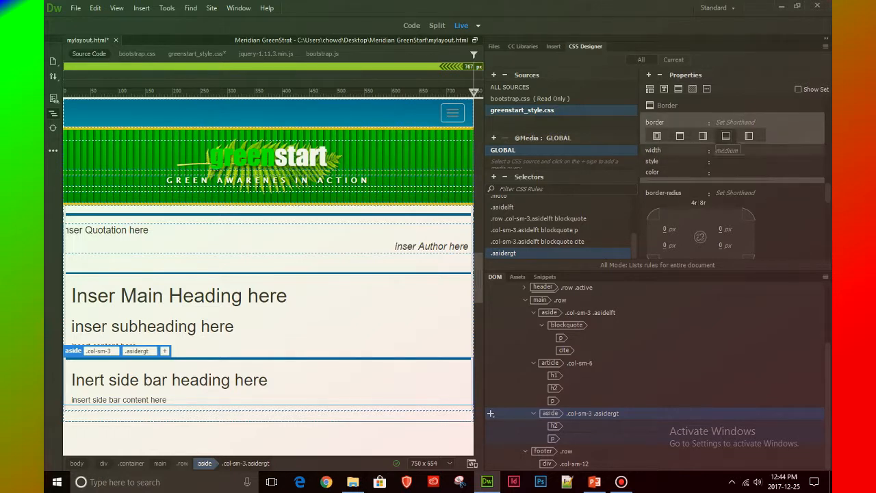
pyautogui.click(726, 150)
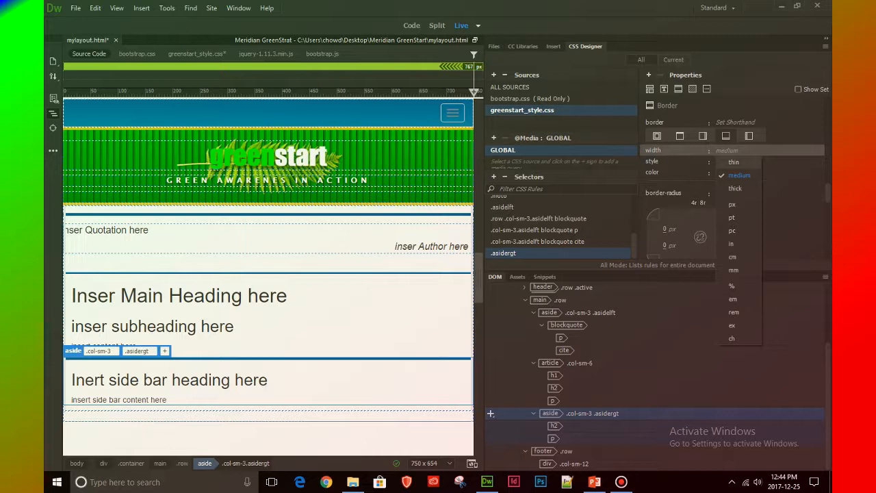
pyautogui.click(732, 204)
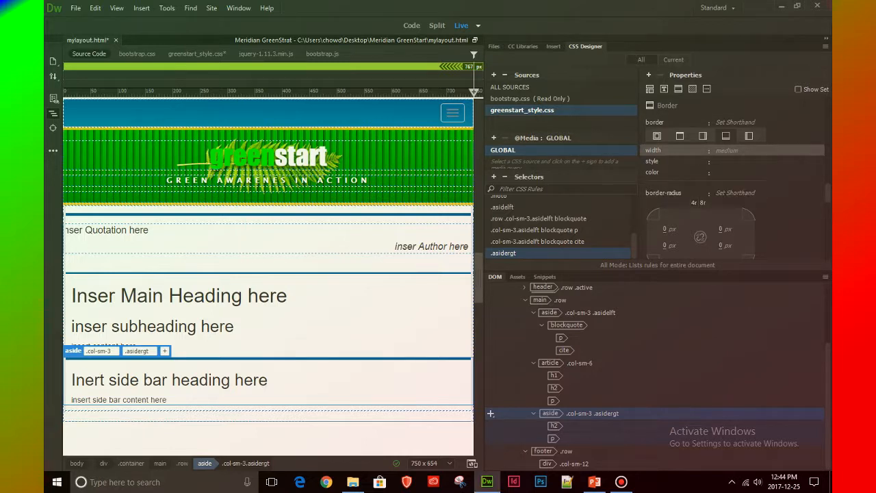
pyautogui.click(719, 150)
pyautogui.write('3')
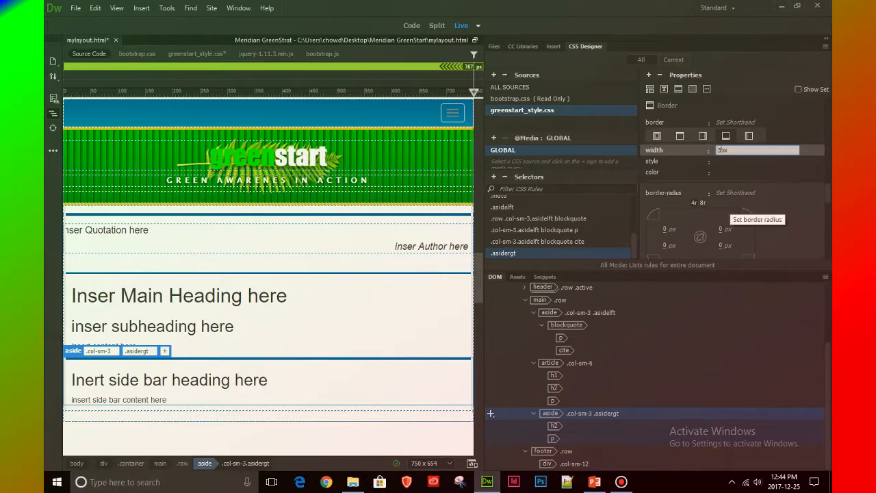
pyautogui.press('Return')
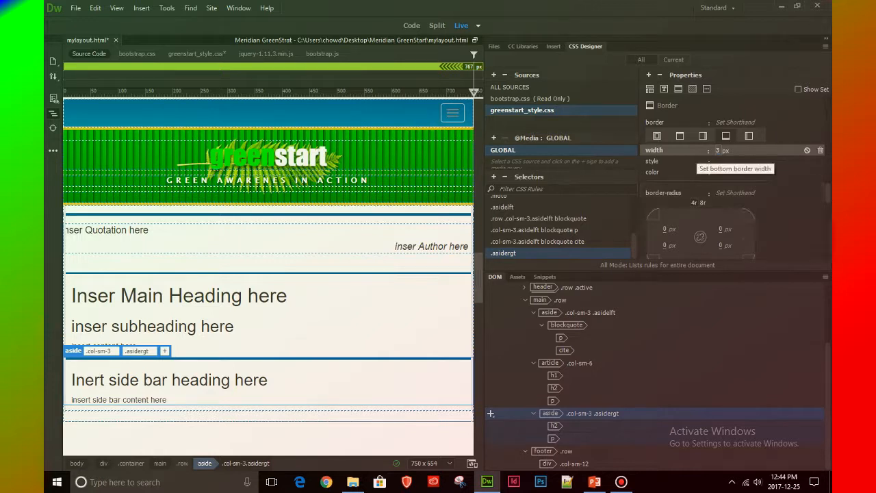
pyautogui.click(722, 161)
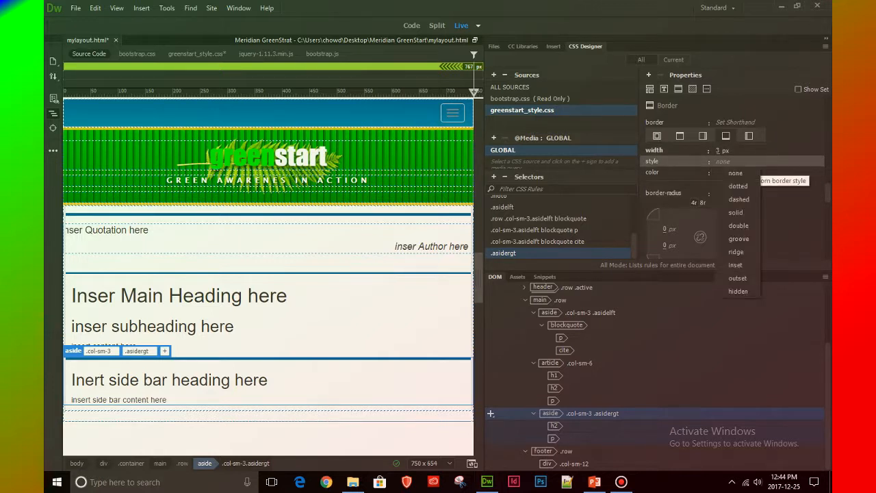
pyautogui.click(737, 212)
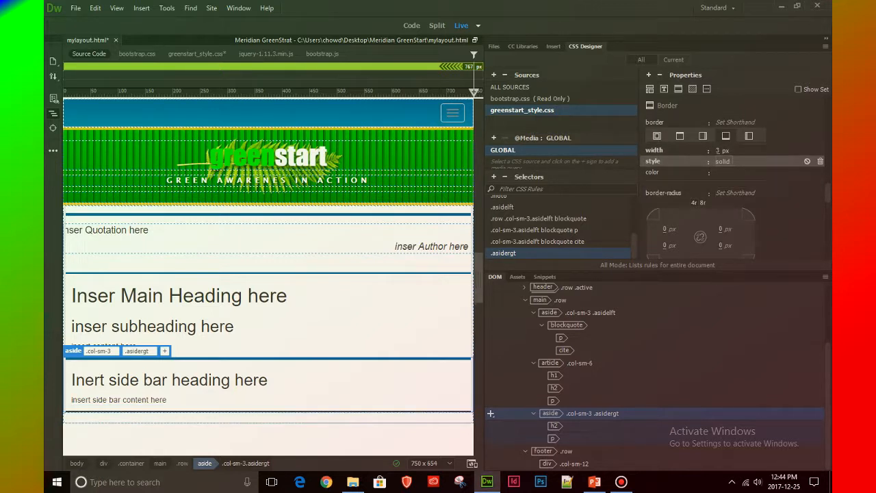
# Set the bottom border color of the .asidergt rule to #006699
pyautogui.click(721, 172)
pyautogui.click(663, 347)
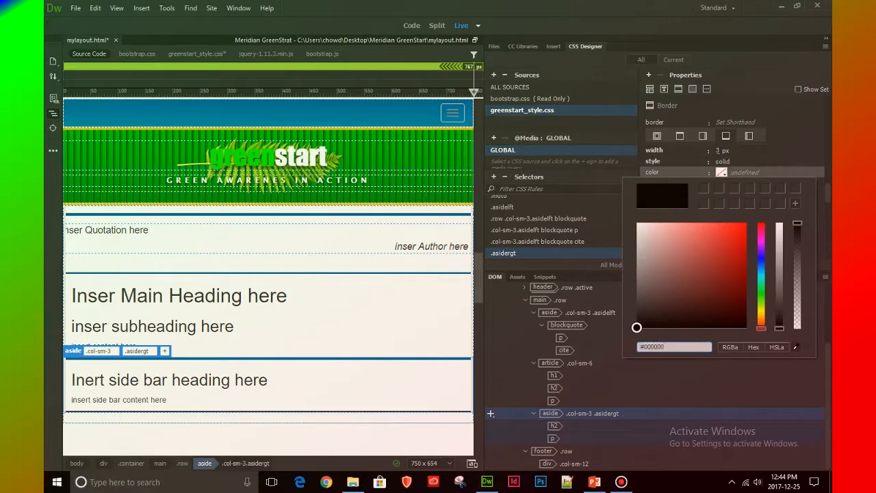
pyautogui.press('BackSpace')
pyautogui.press('BackSpace')
pyautogui.press('BackSpace')
pyautogui.press('BackSpace')
pyautogui.press('BackSpace')
pyautogui.write('06699')
pyautogui.press('Return')
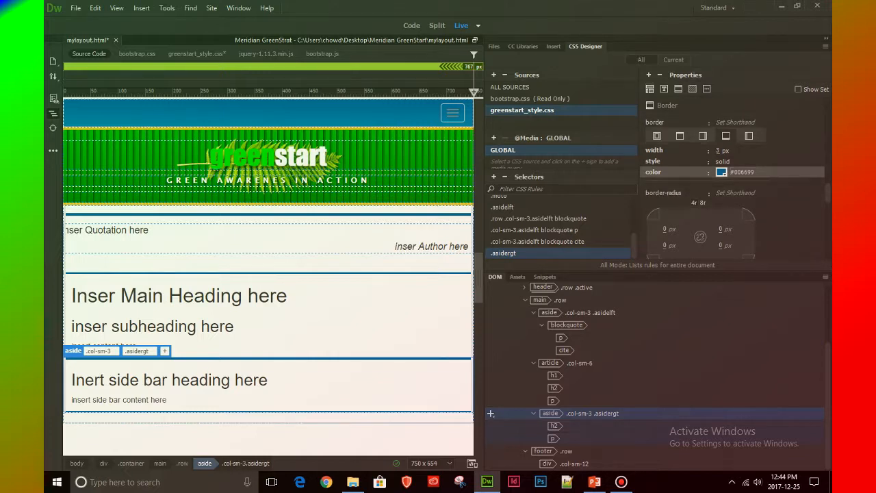
# Set the margin shorthand of the .asidergt rule to 1em 0px
pyautogui.scroll(10, 729, 213)
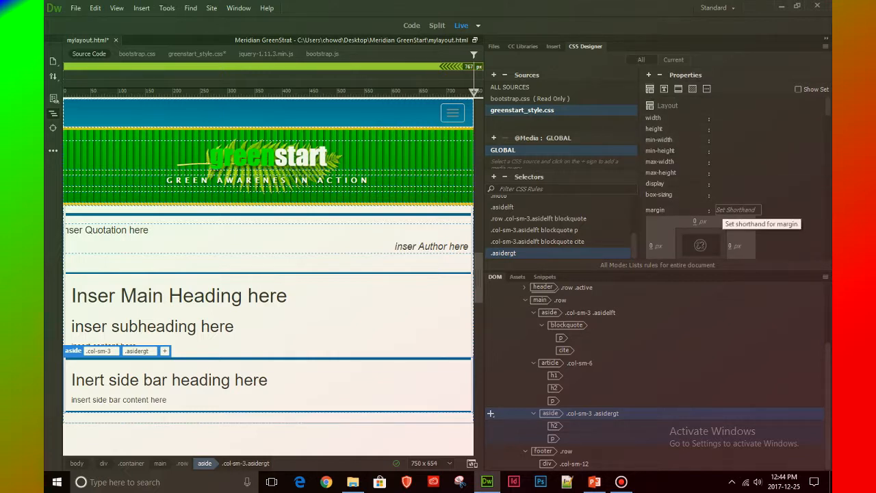
pyautogui.click(732, 210)
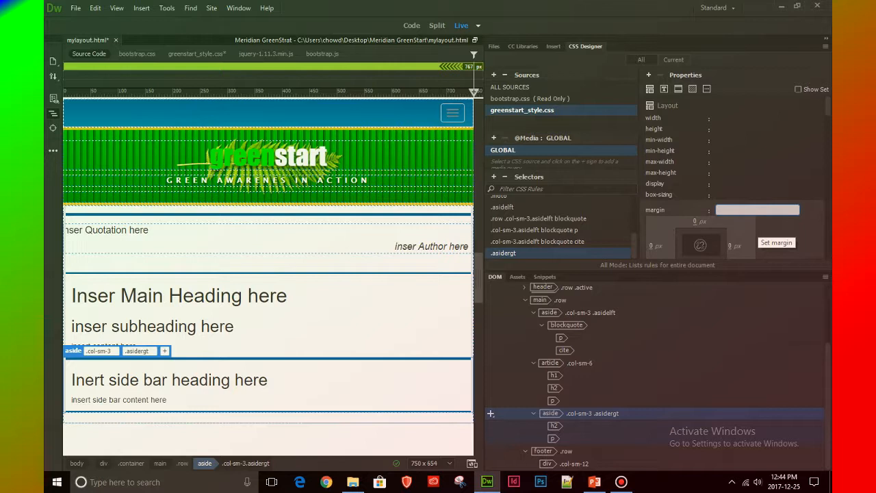
pyautogui.write('1em 0px')
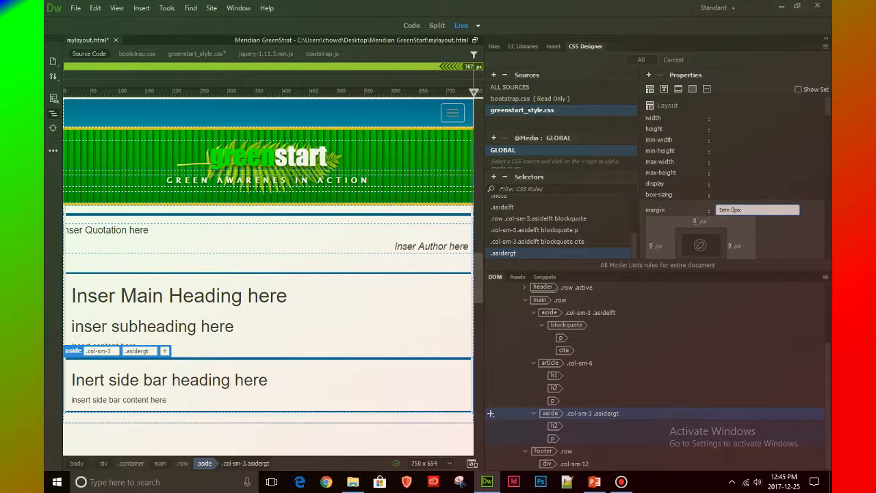
pyautogui.press('Return')
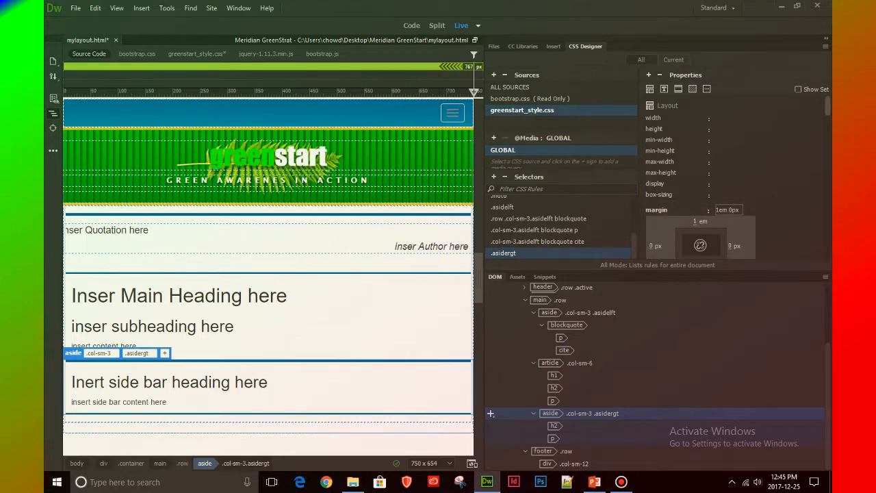
# Set the padding shorthand of the .asidergt rule to "1 em 0px"
pyautogui.scroll(-3, 700, 180)
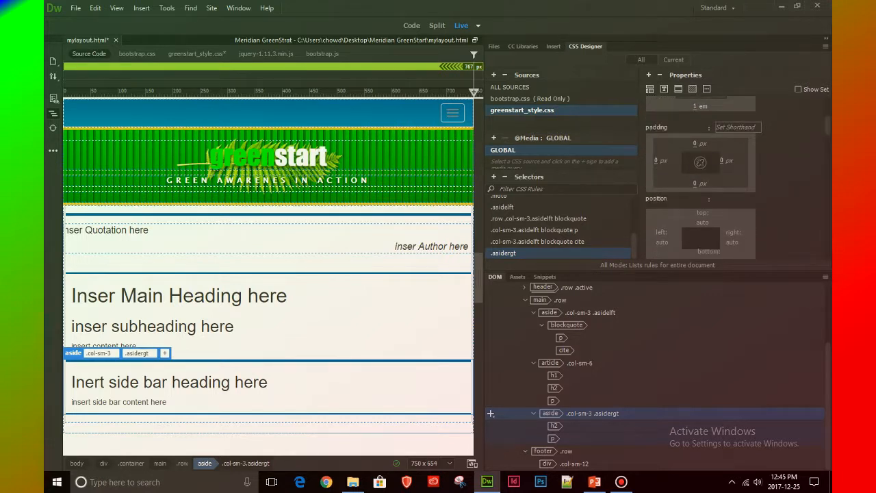
pyautogui.click(746, 128)
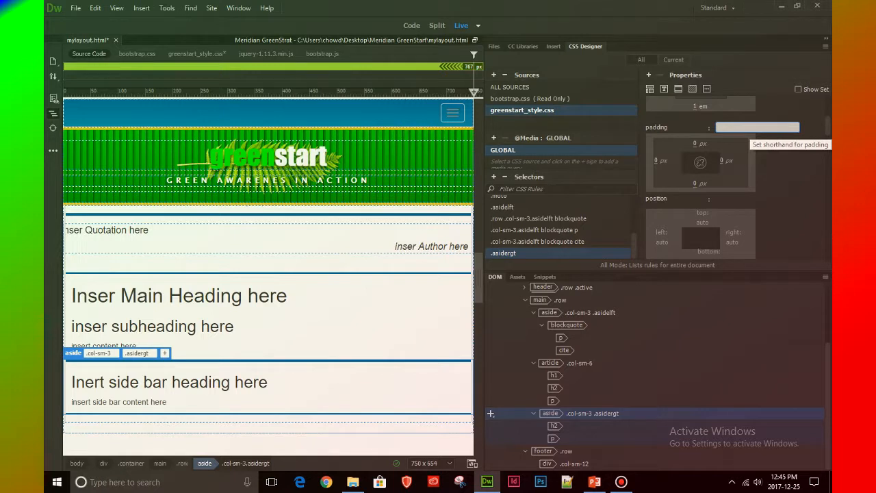
pyautogui.write('1 e')
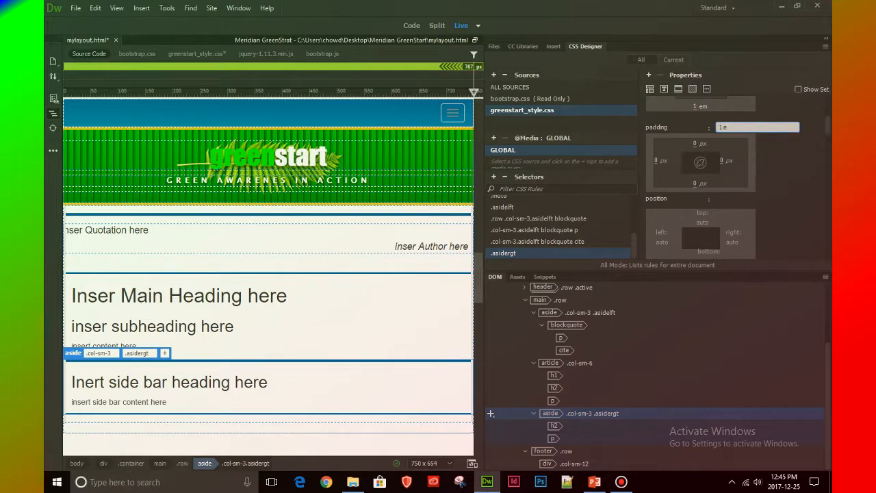
pyautogui.write('m 0px')
pyautogui.press('Return')
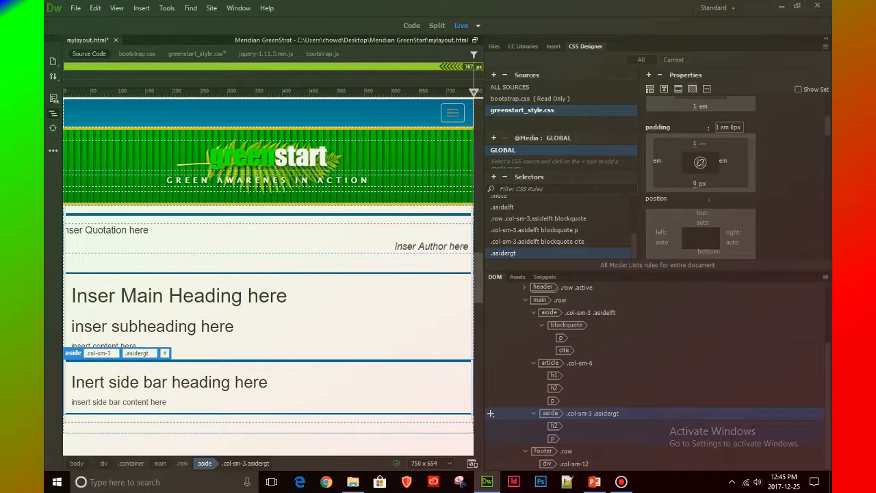
# Set the background color of the .asidergt rule to #CFC
pyautogui.click(692, 89)
pyautogui.click(721, 118)
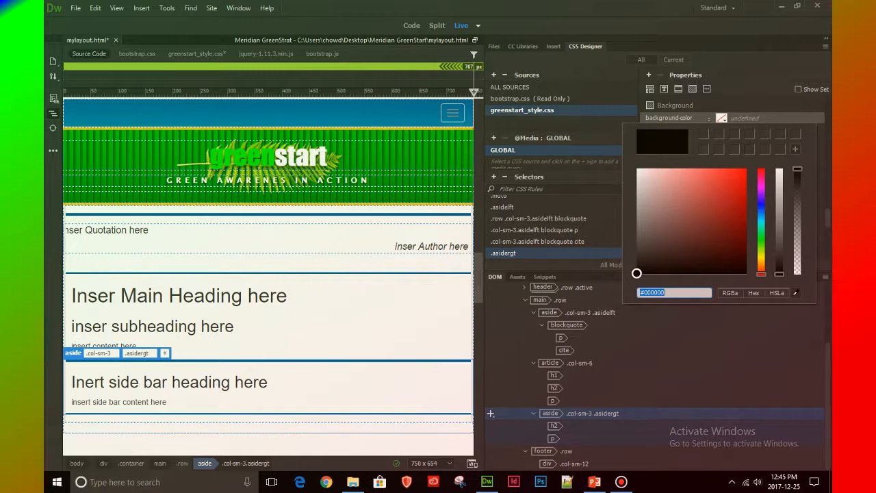
pyautogui.click(667, 293)
pyautogui.press('BackSpace')
pyautogui.press('BackSpace')
pyautogui.press('BackSpace')
pyautogui.press('BackSpace')
pyautogui.press('BackSpace')
pyautogui.write('CFC')
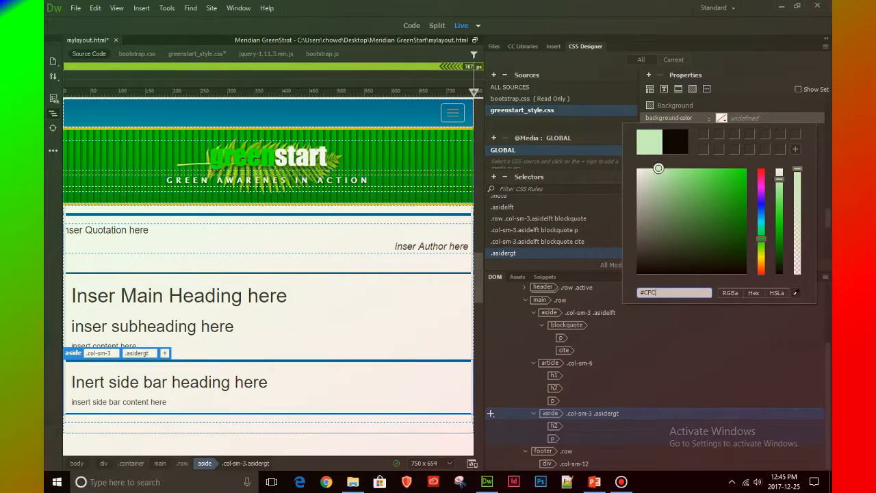
pyautogui.press('Return')
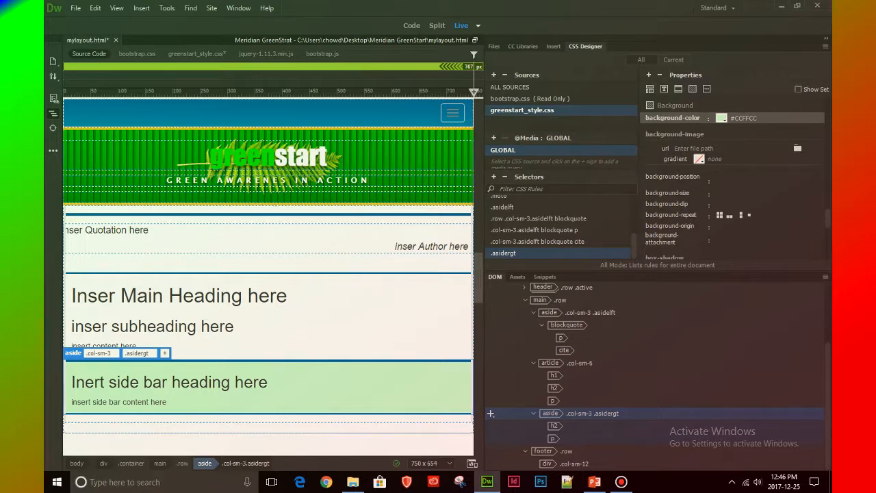
# Restore the wide page preview and review the main row's two asides and article by selecting them in the page structure
pyautogui.moveTo(484, 257); pyautogui.dragTo(680, 256)
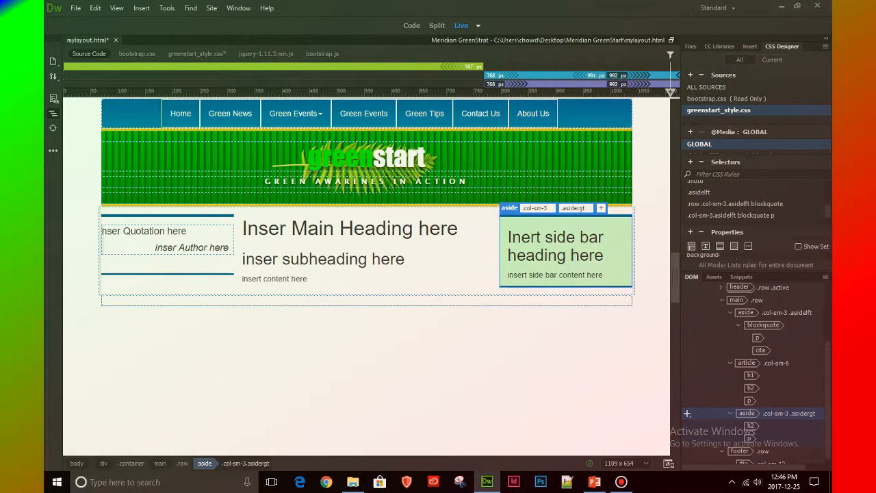
pyautogui.click(687, 313)
pyautogui.click(687, 375)
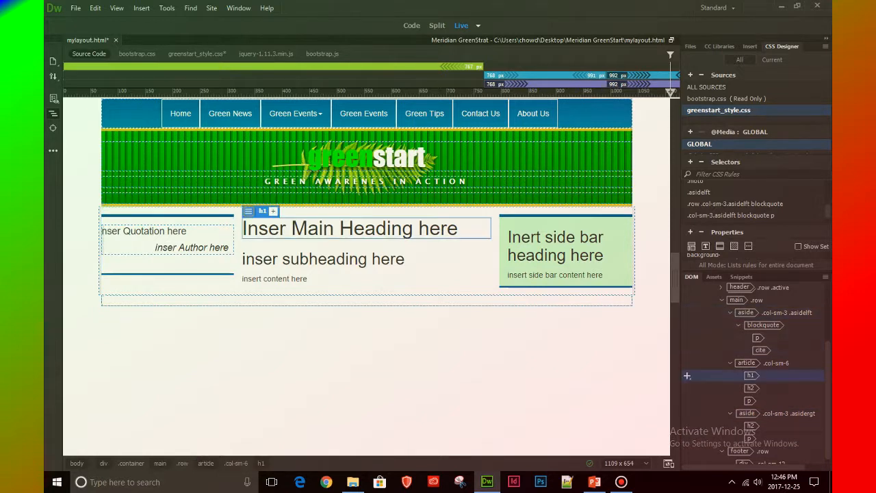
pyautogui.click(687, 413)
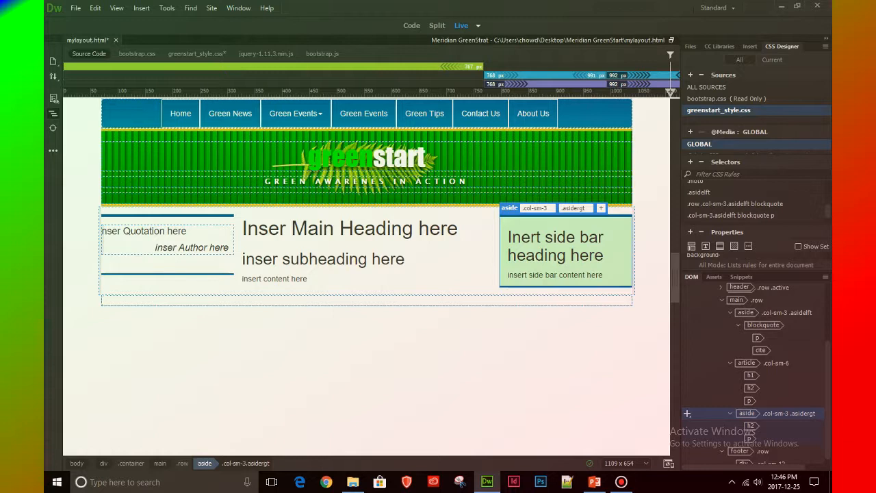
pyautogui.scroll(-1, 687, 413)
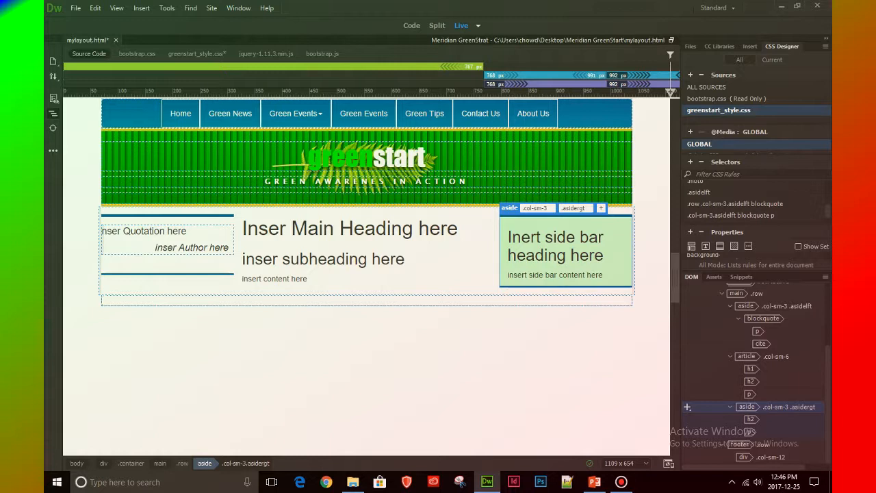
pyautogui.scroll(4, 752, 373)
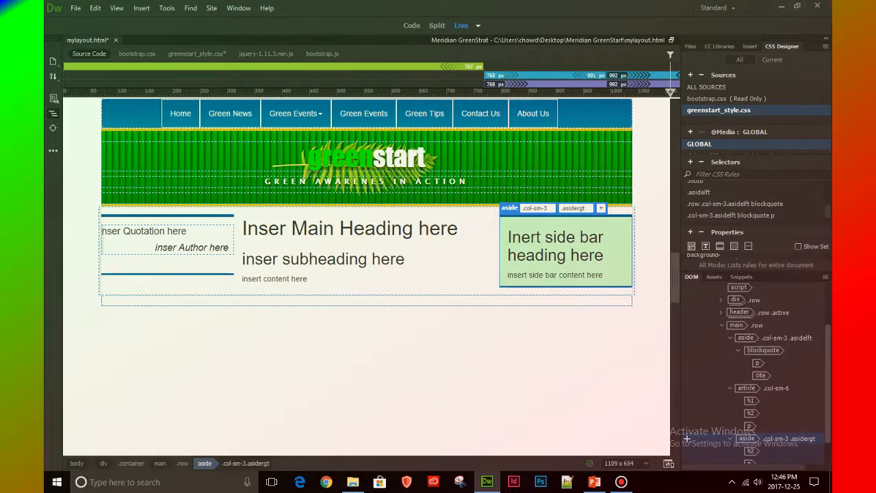
pyautogui.click(687, 338)
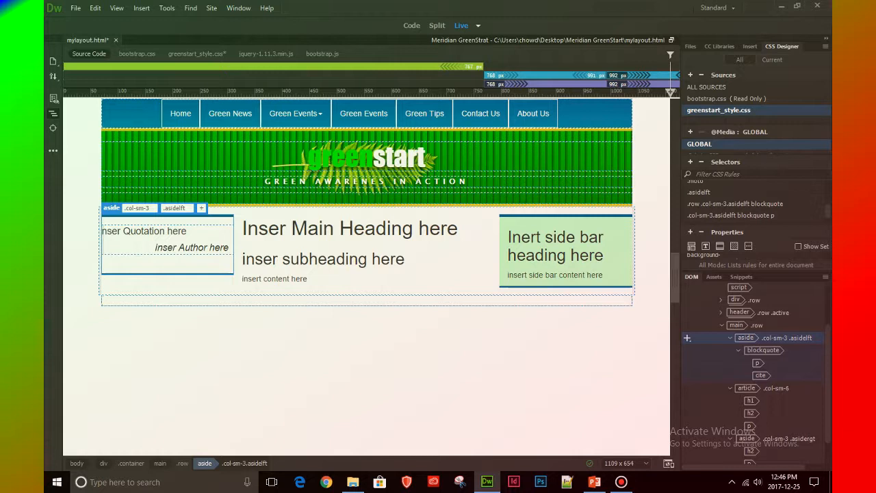
pyautogui.click(747, 388)
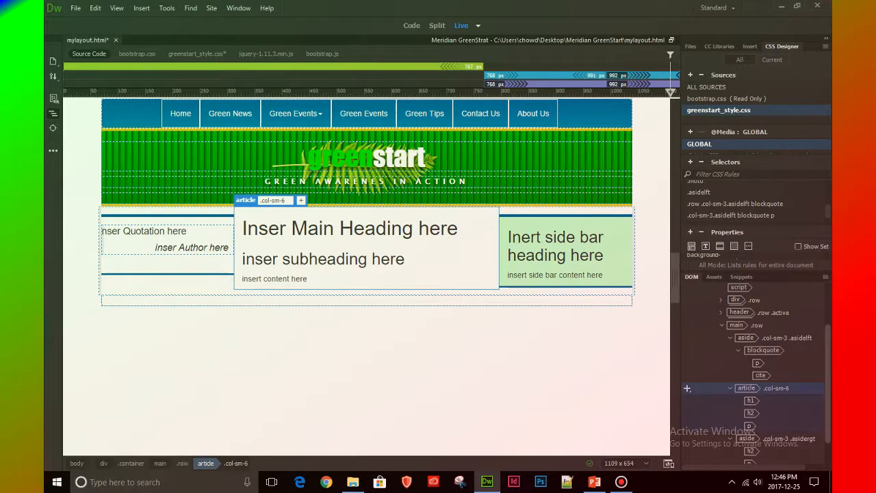
pyautogui.scroll(-1, 753, 372)
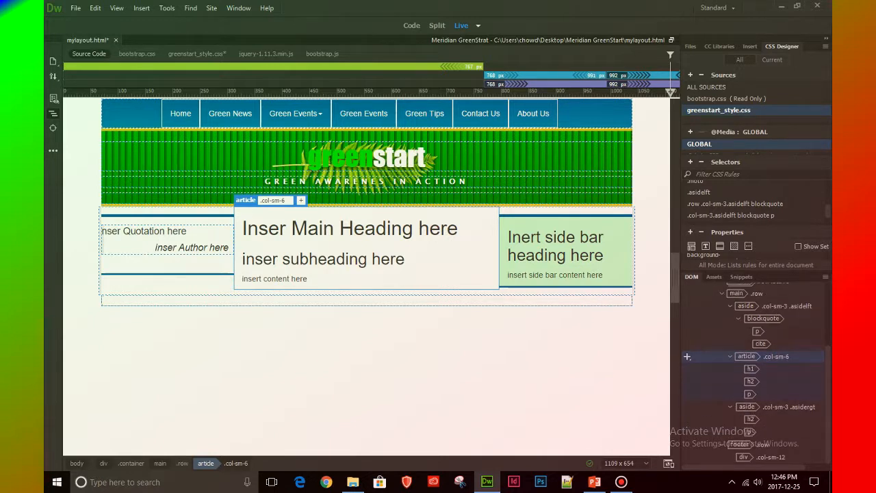
pyautogui.click(747, 406)
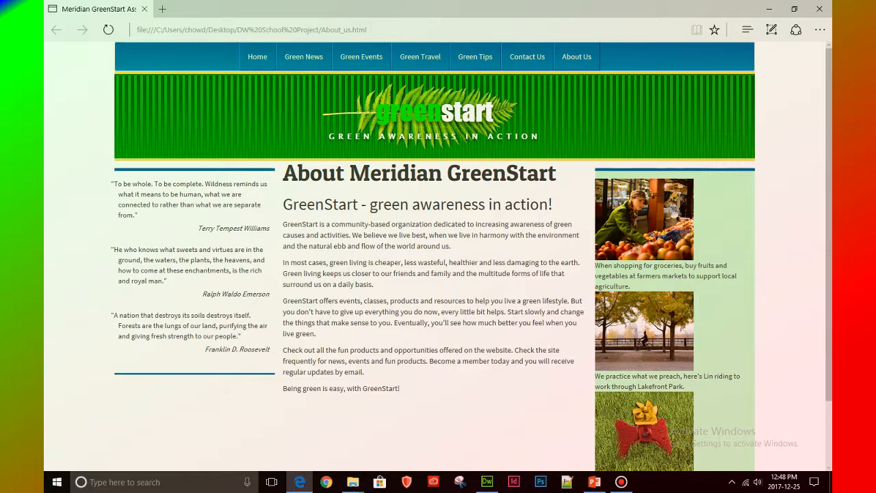
# Examine the sidebar images, captions and footer of the finished About_us.html page in the Edge browser
pyautogui.scroll(-2, 434, 257)
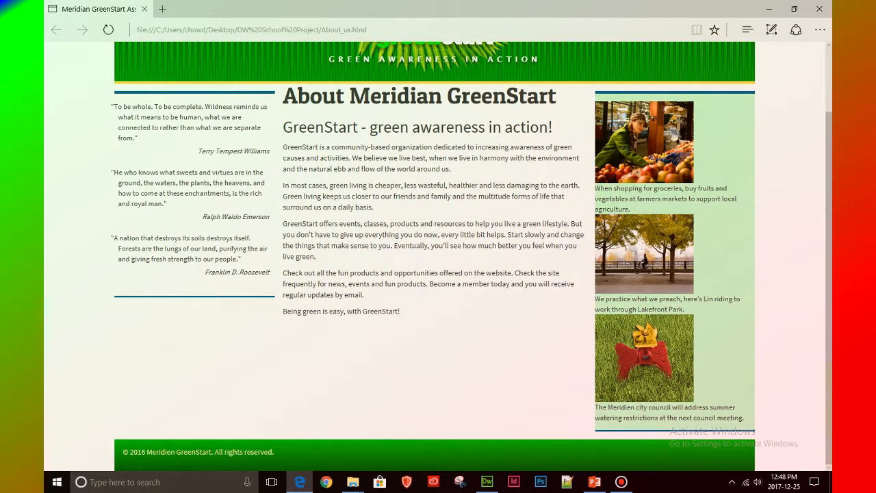
pyautogui.moveTo(596, 298); pyautogui.dragTo(692, 383)
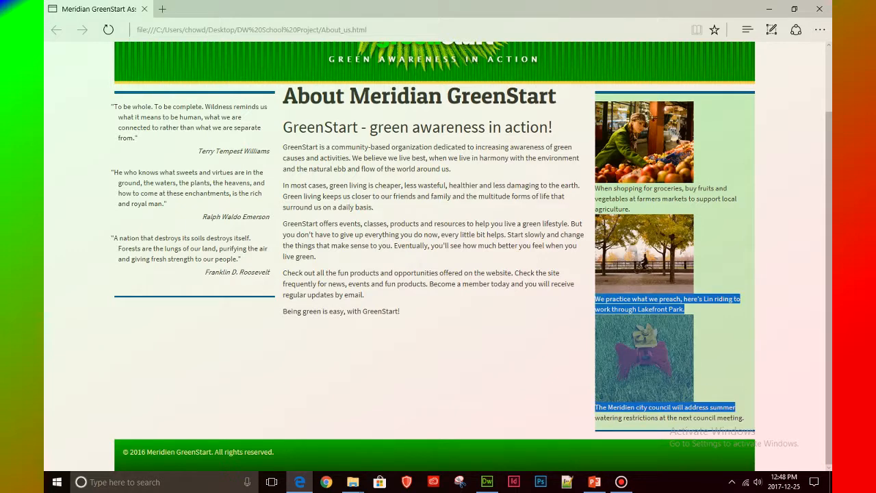
pyautogui.click(738, 397)
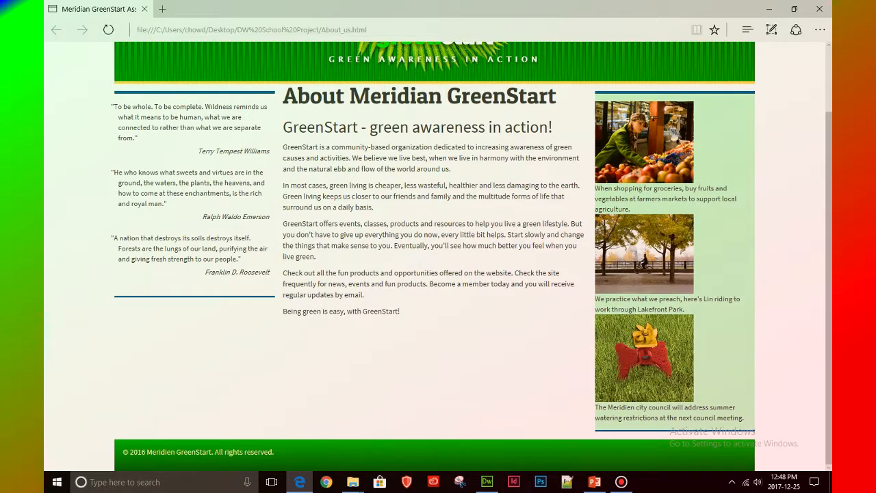